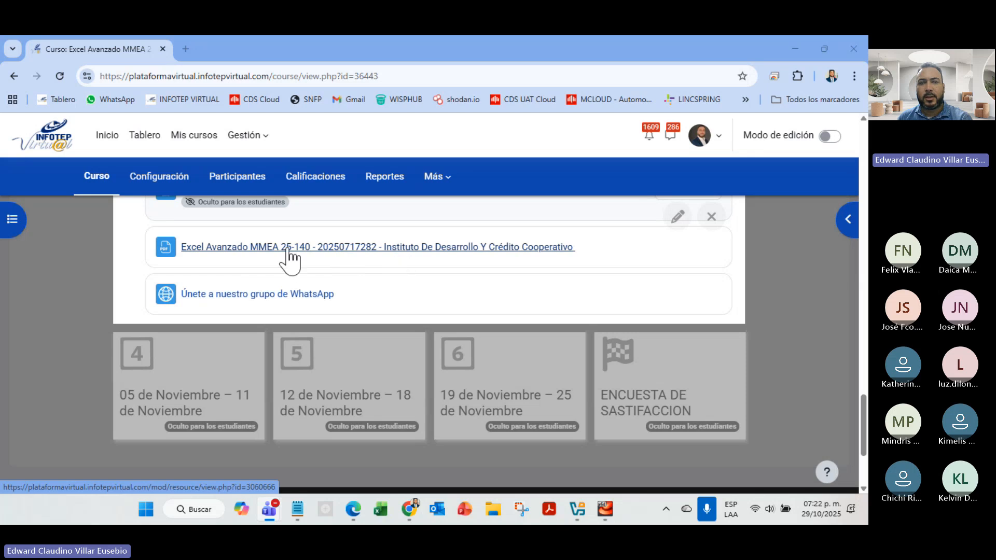
Prefix the Excel Avanzado MMEA 25-140 PDF resource's name with "Cronograma de Actividades - " in editing mode and turn editing mode off
click(680, 217)
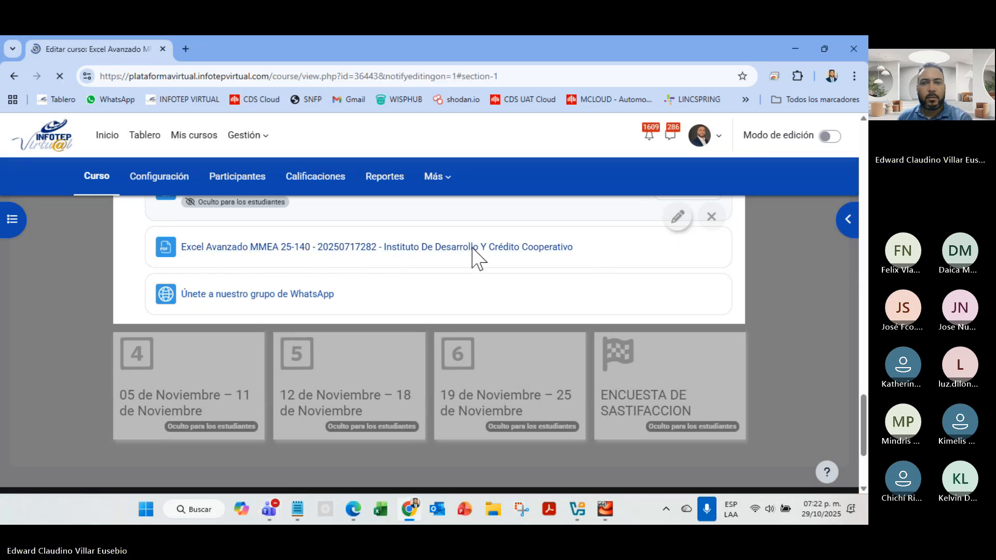
scroll(449, 286, down, 10)
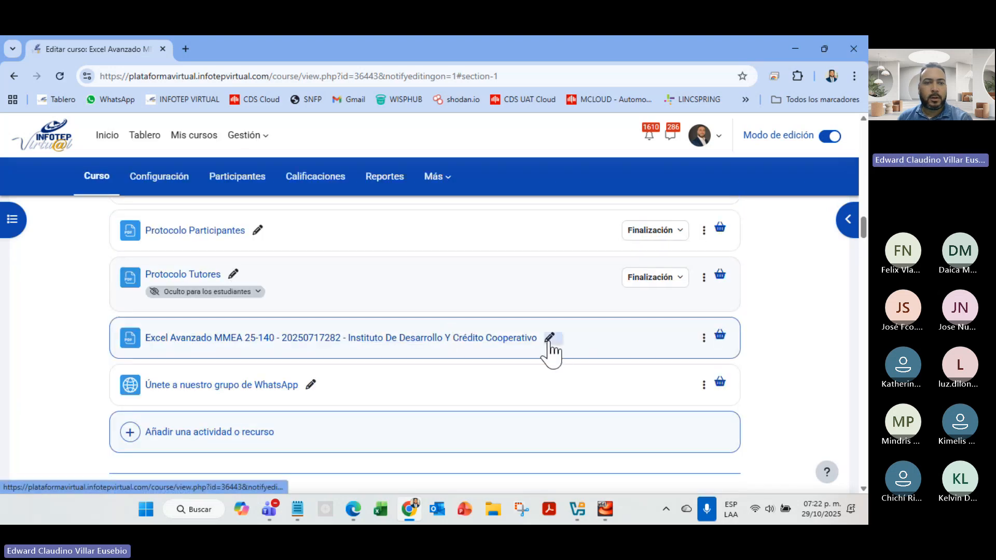
click(549, 337)
key(Home)
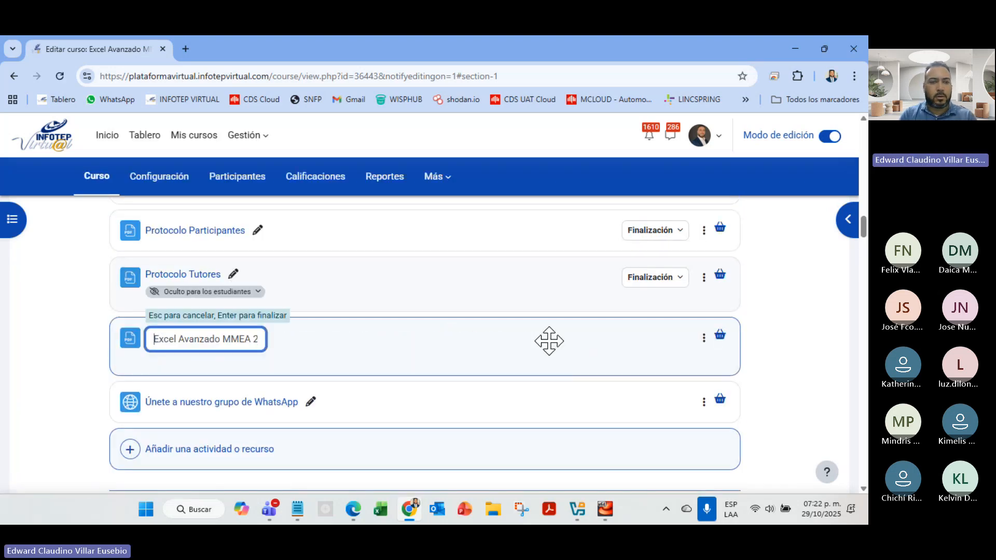
text(Co)
key(BackSpace)
text(ronograma )
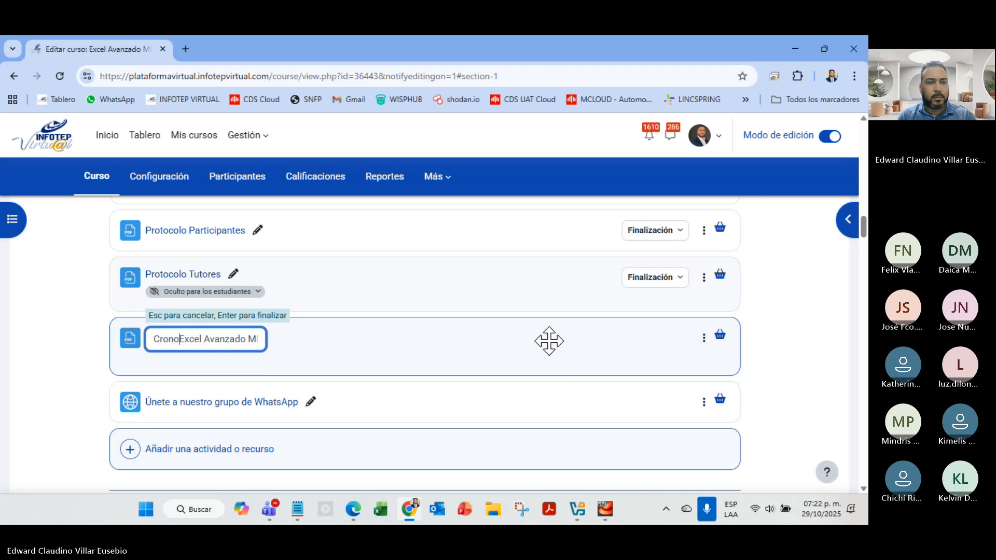
text(de )
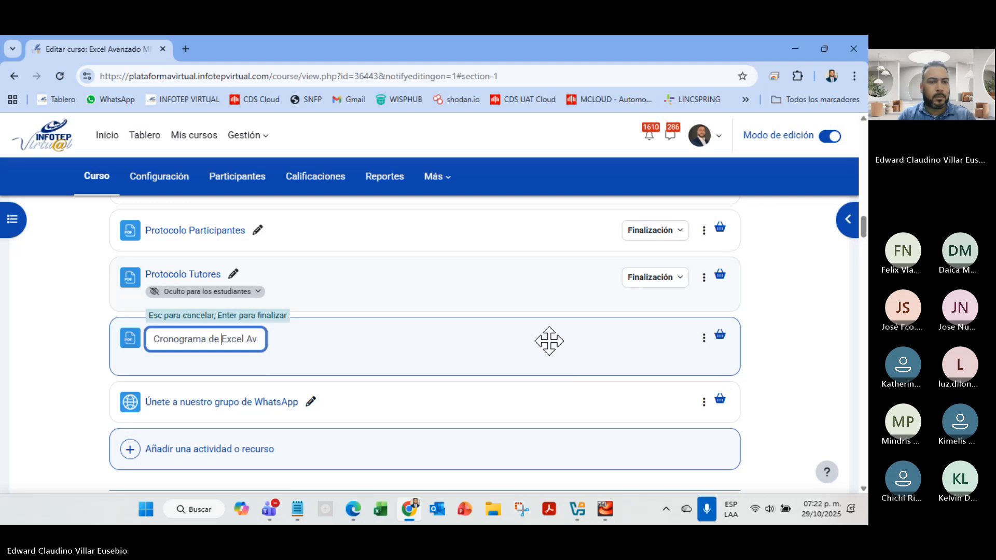
text(Actividad)
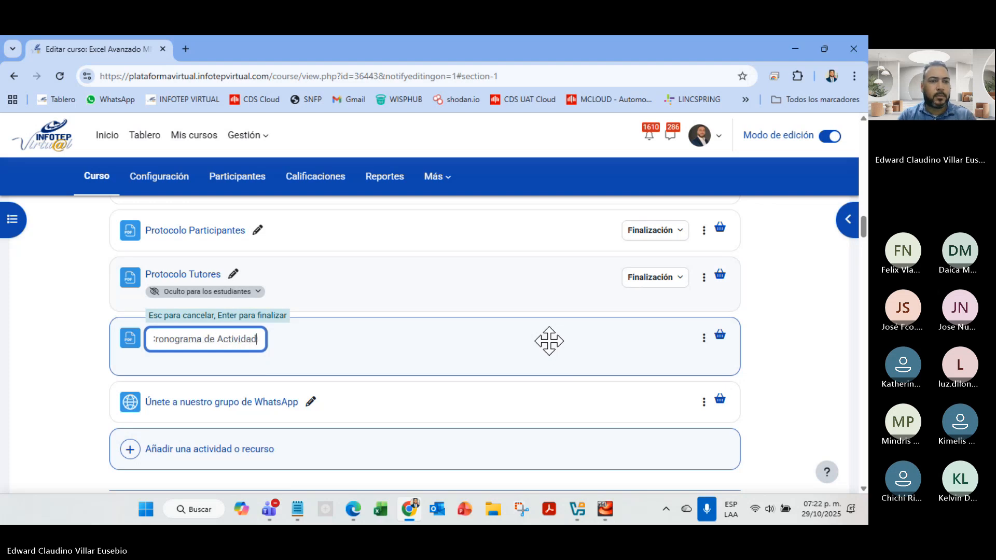
text(es -)
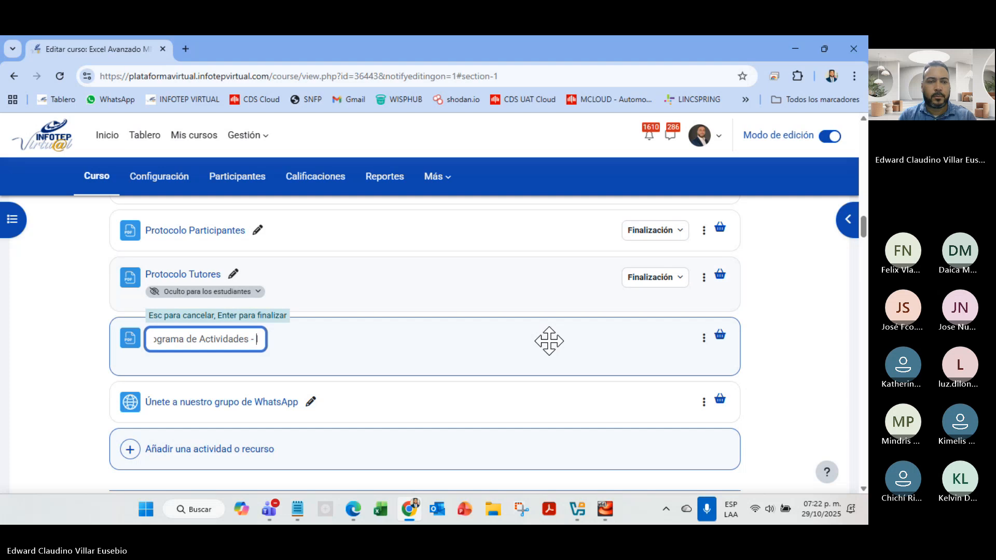
key(Return)
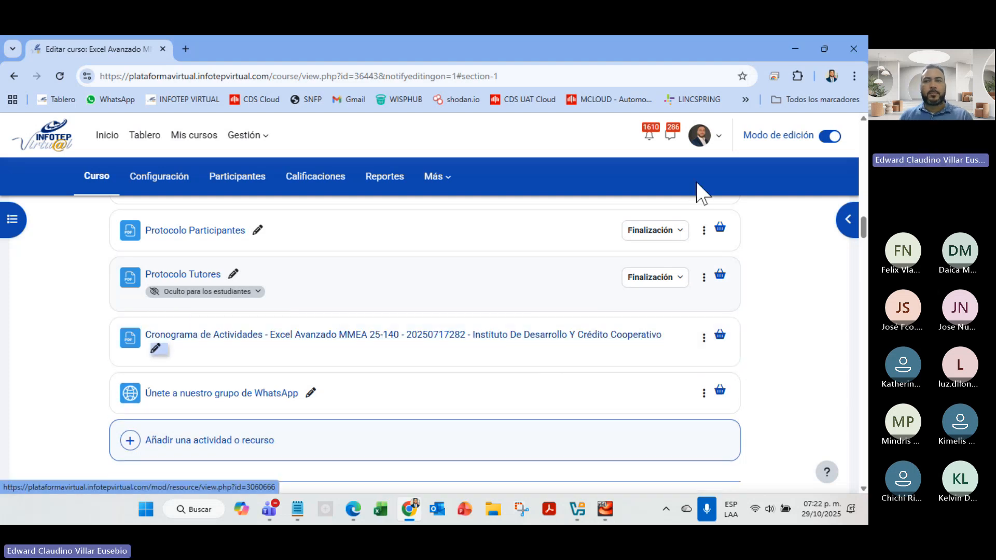
click(829, 135)
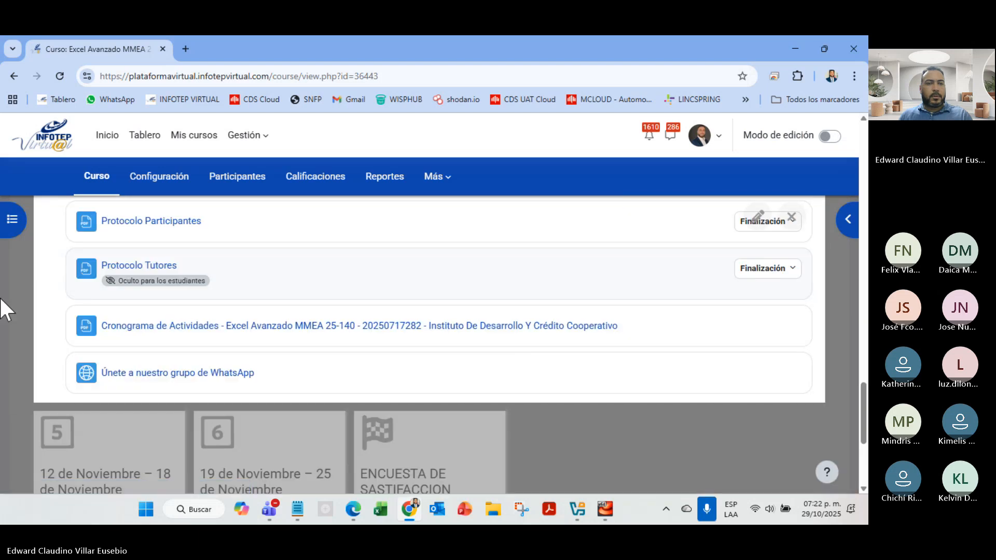
Open the Cronograma de Actividades PDF in its own browser tab and highlight the course name and part of the objective text
click(244, 328)
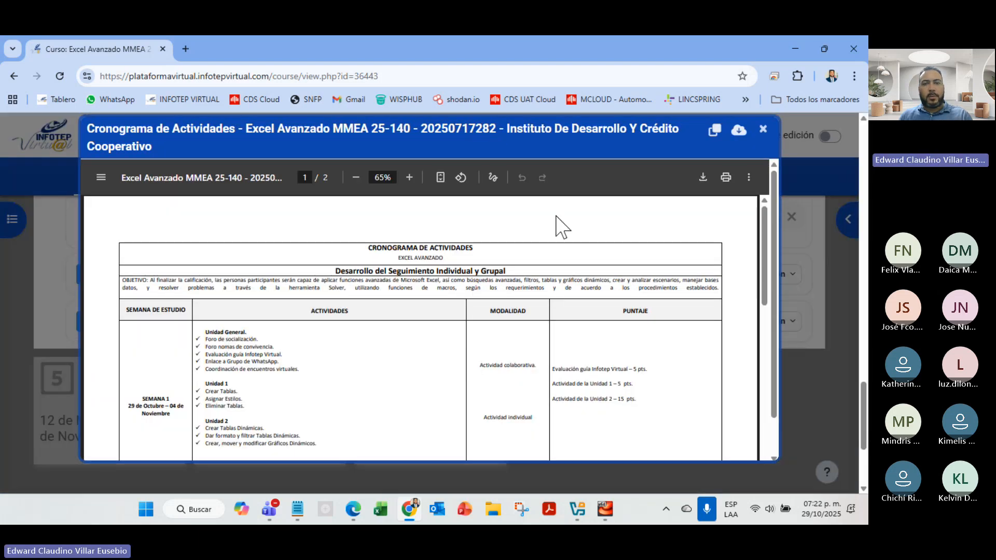
click(715, 130)
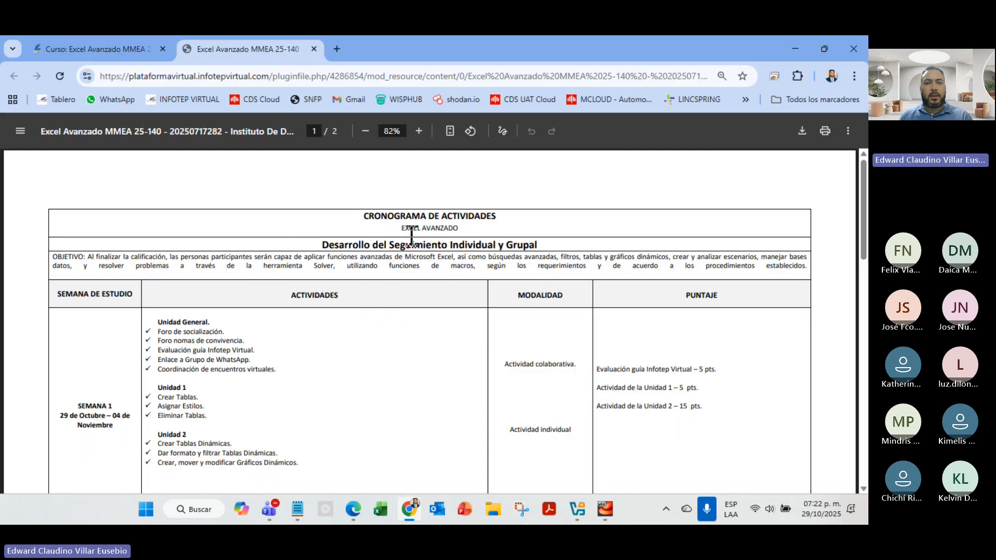
drag(400, 228, 476, 228)
drag(57, 266, 426, 262)
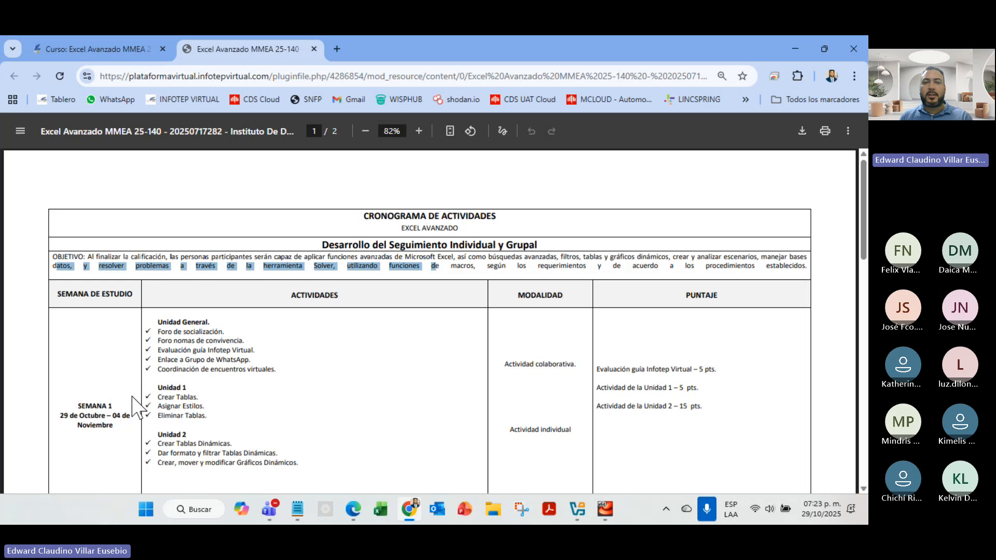
Review the activities, modality and scores for weeks 1 to 4 in the schedule, and close the PDF tab and its preview
drag(860, 212, 852, 274)
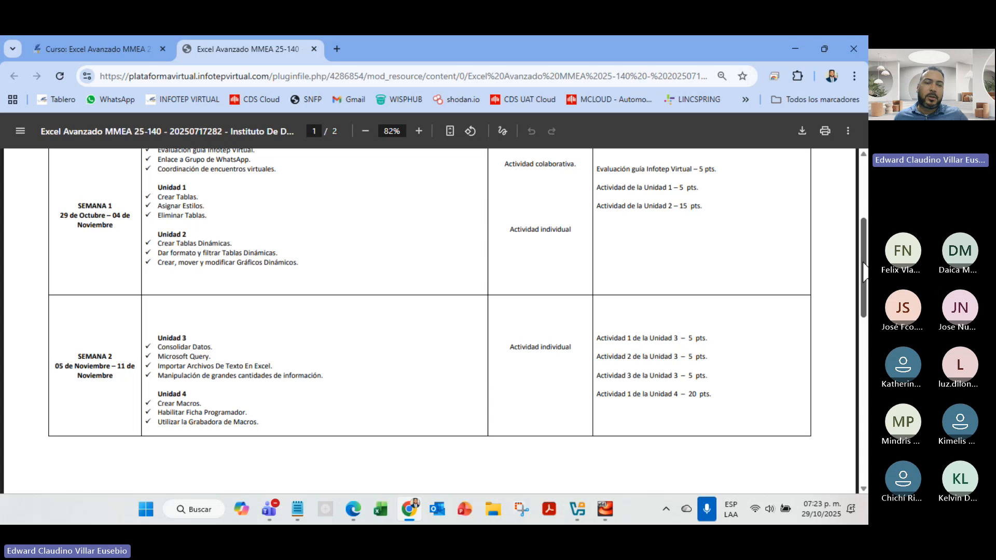
drag(865, 273, 865, 368)
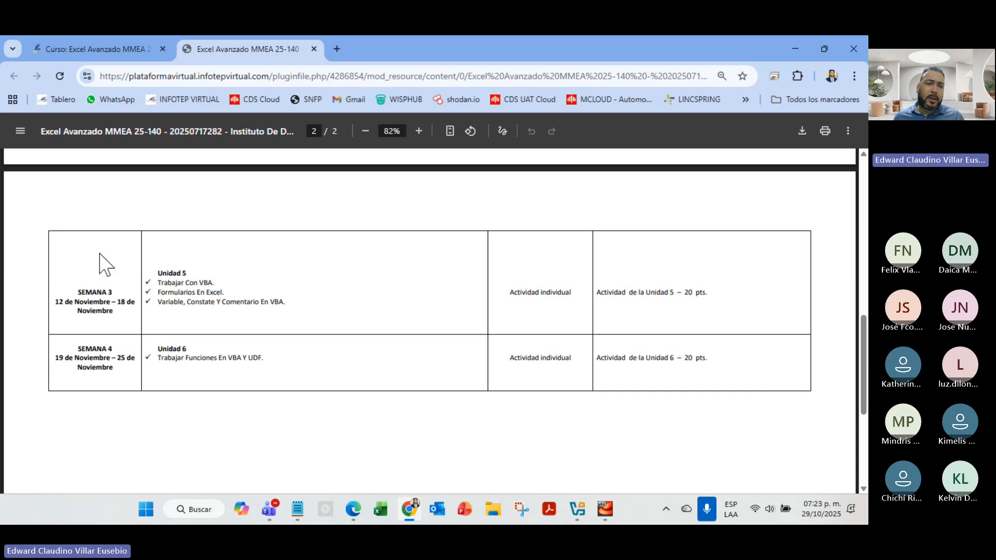
scroll(116, 306, up, 10)
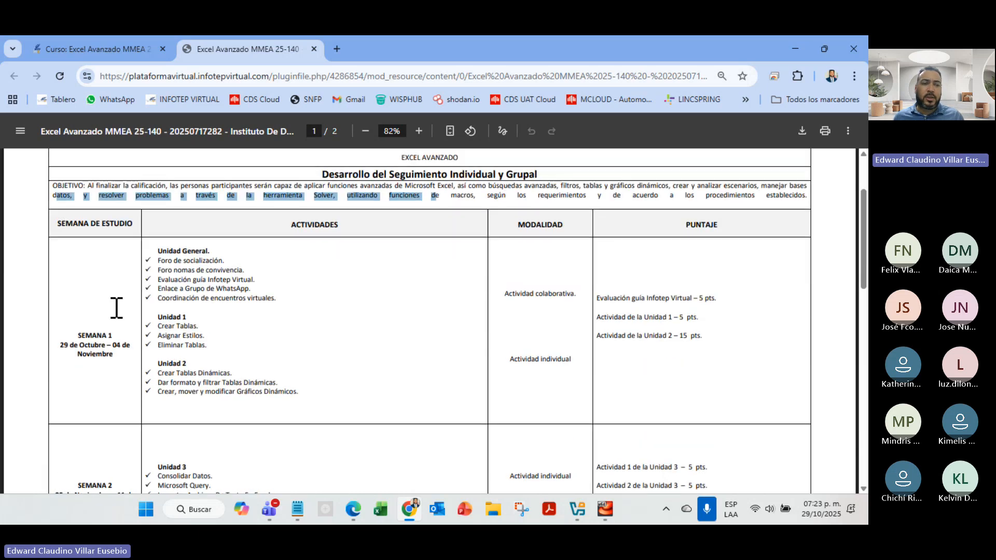
scroll(114, 301, down, 5)
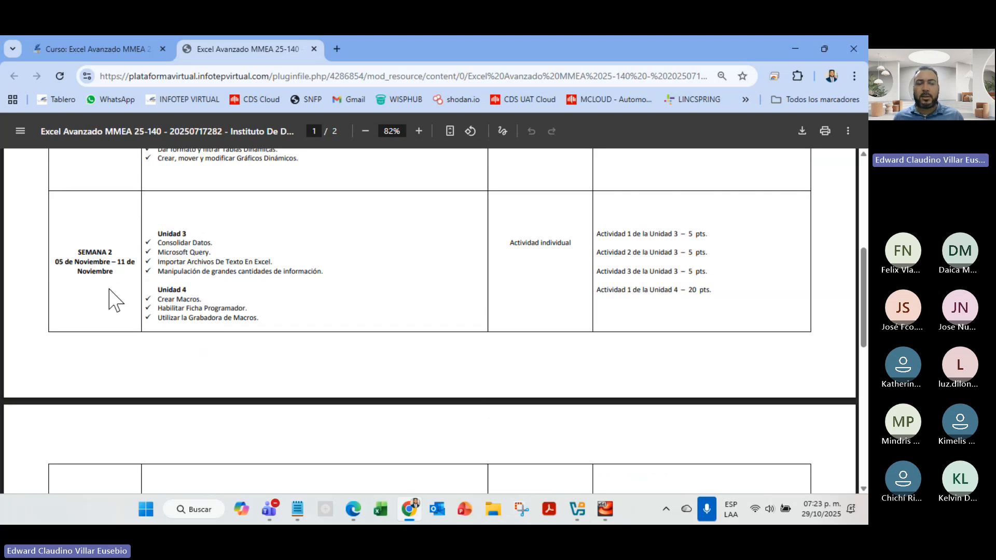
scroll(120, 257, down, 5)
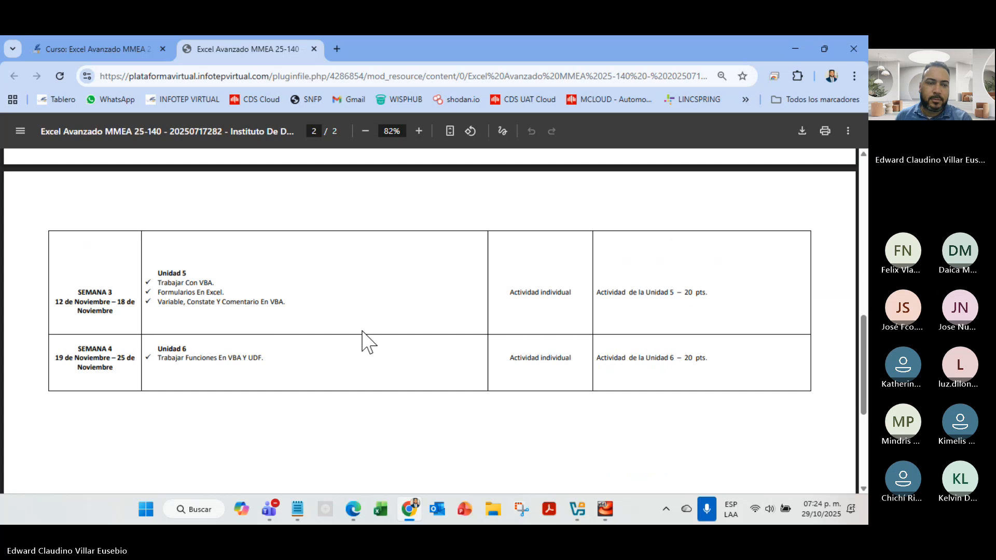
scroll(216, 207, up, 10)
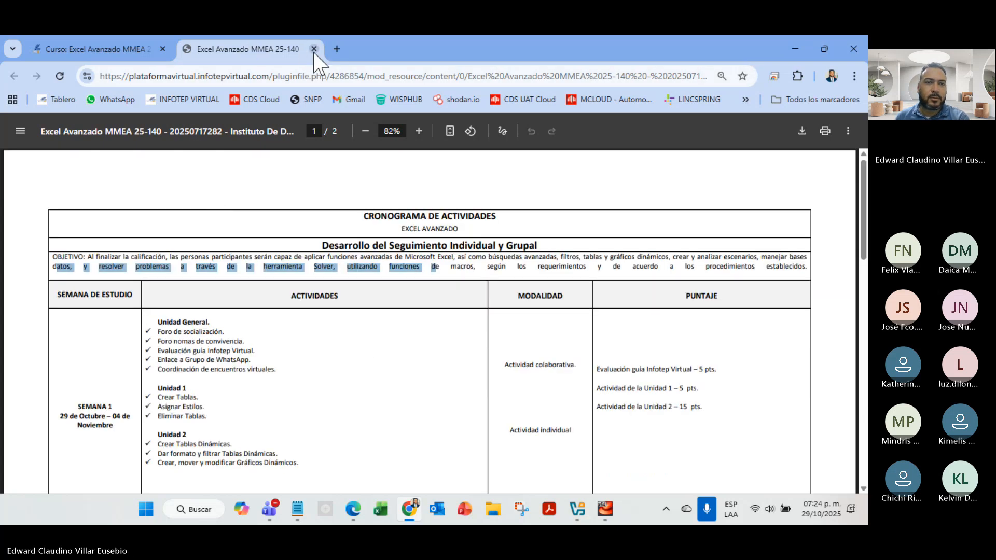
click(314, 49)
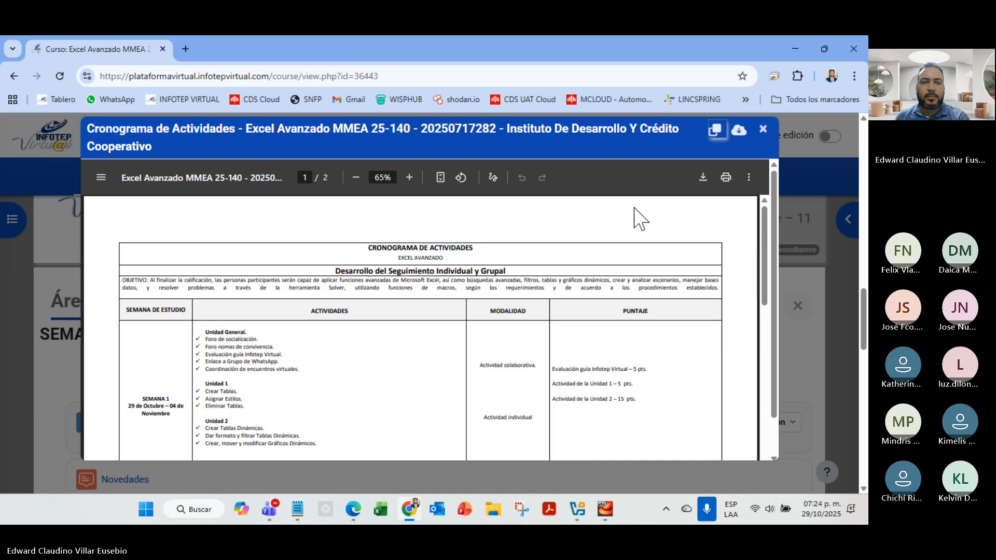
click(762, 129)
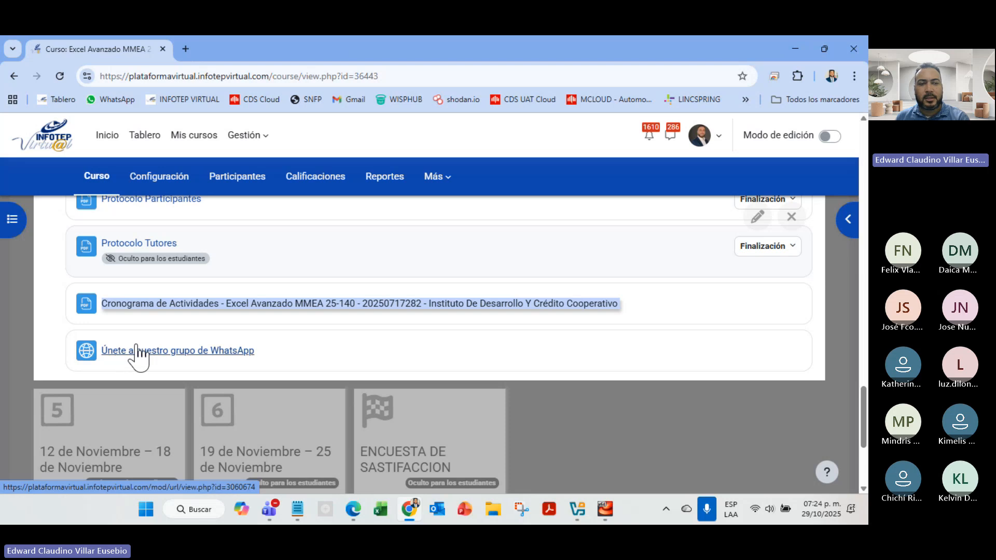
Open the WhatsApp group invitation through its alternative link and return to the course's Área de ambientación section
click(212, 356)
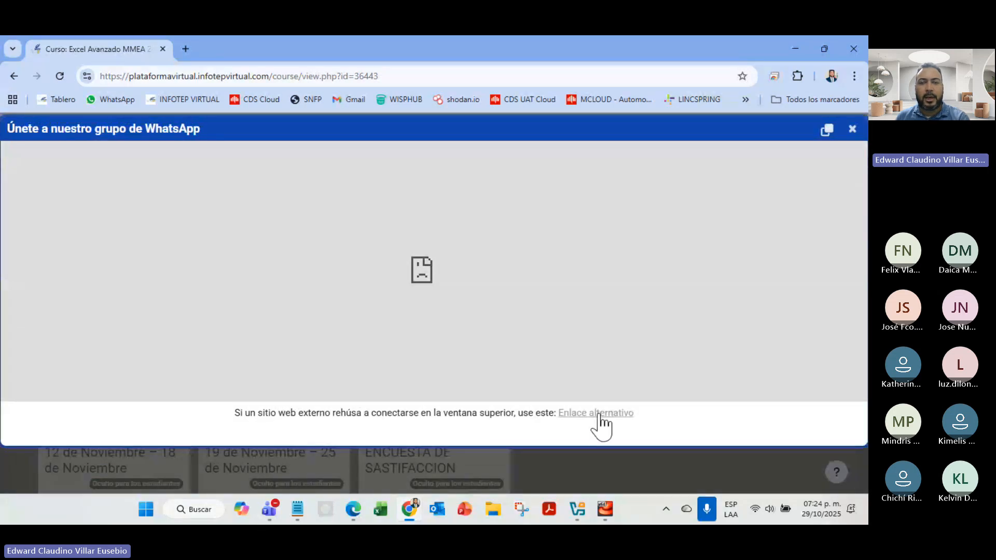
click(599, 414)
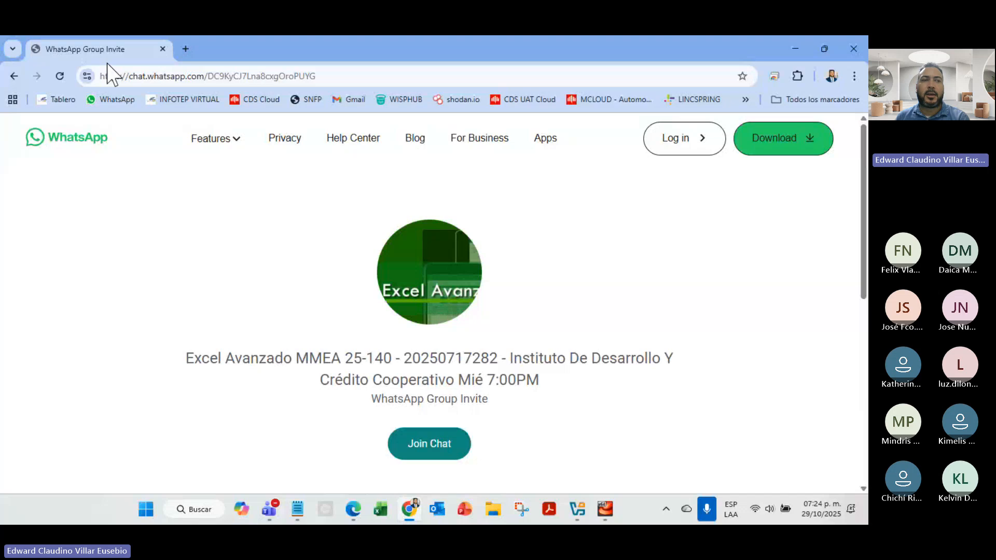
click(12, 76)
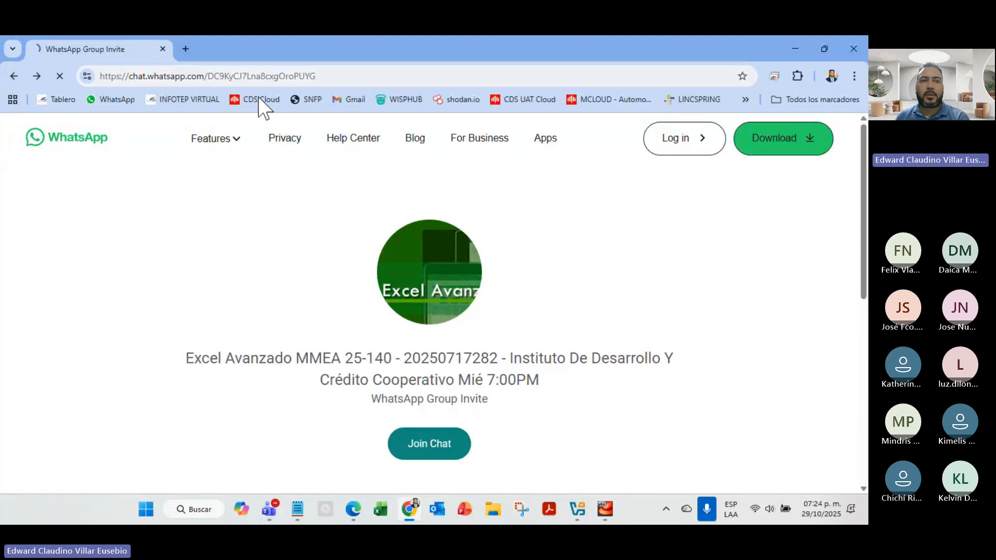
scroll(262, 416, down, 8)
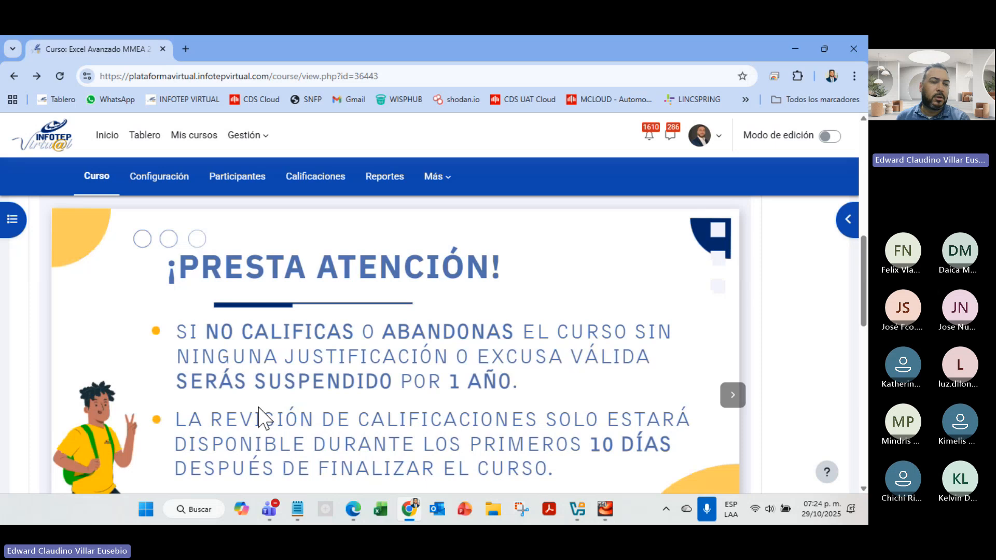
scroll(259, 418, down, 12)
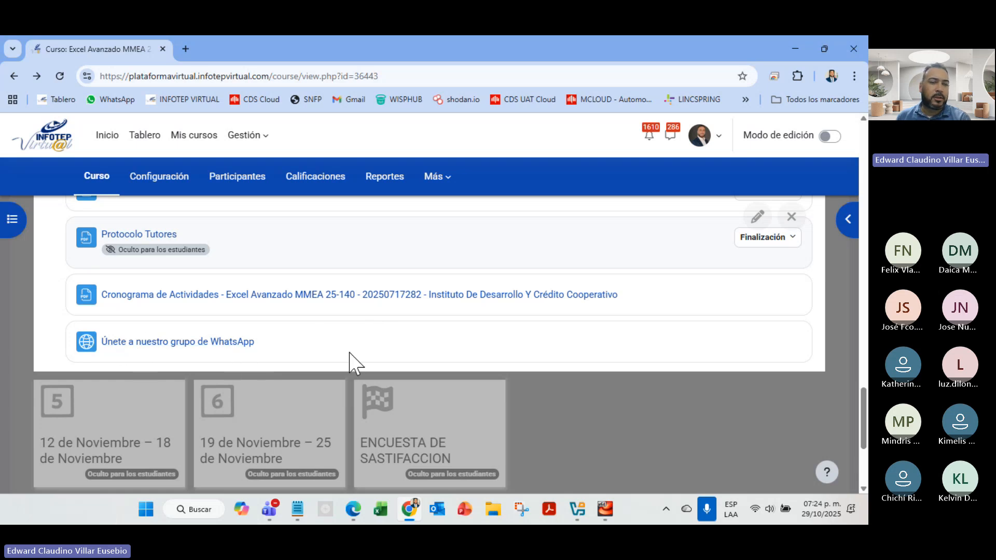
scroll(352, 399, up, 10)
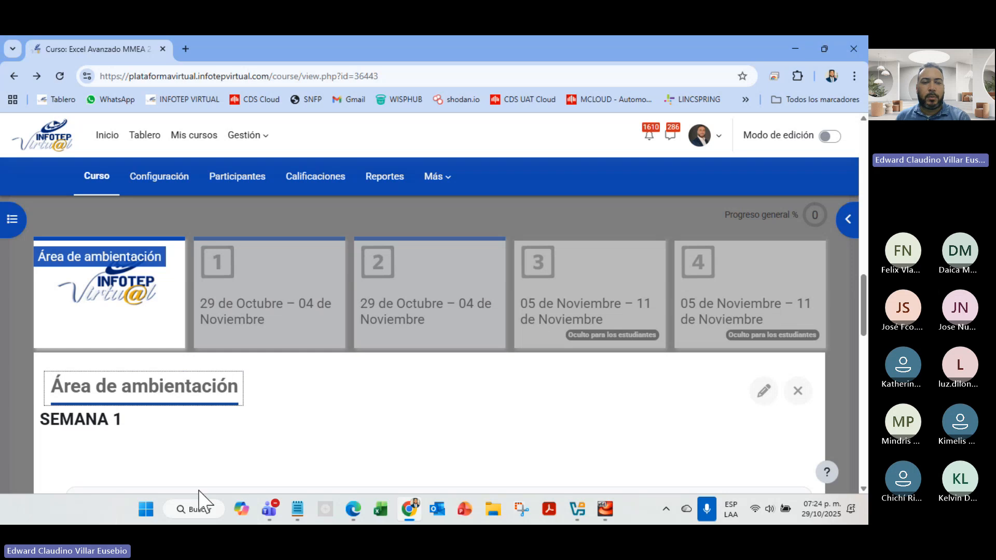
Switch to the Teams meeting window, maximize it to check the participants list, and minimize it again
click(268, 511)
click(229, 446)
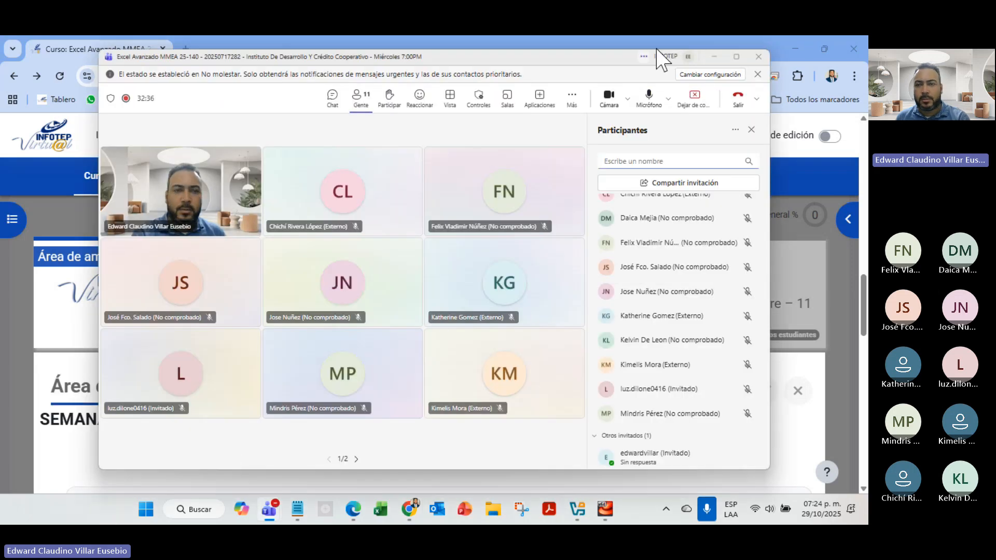
click(736, 56)
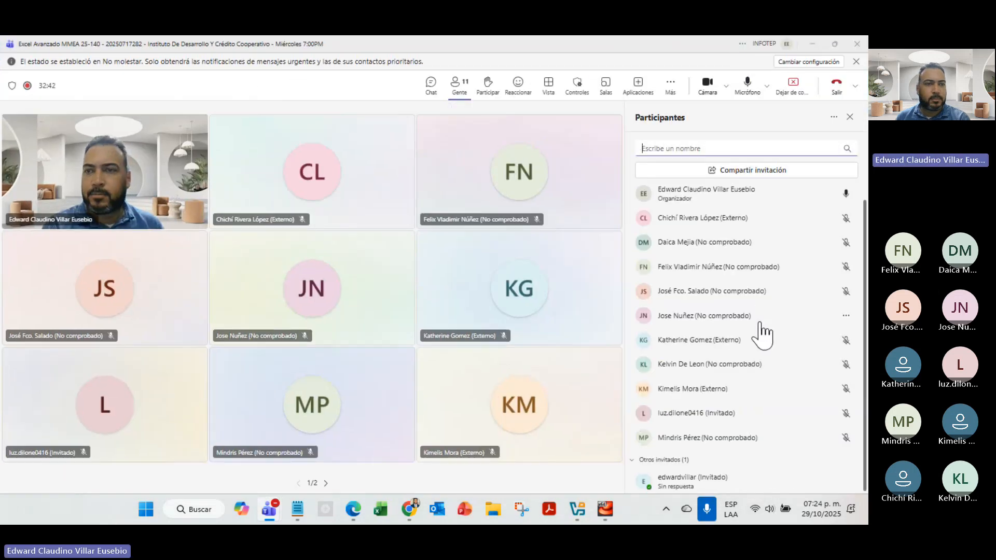
scroll(763, 333, down, 1)
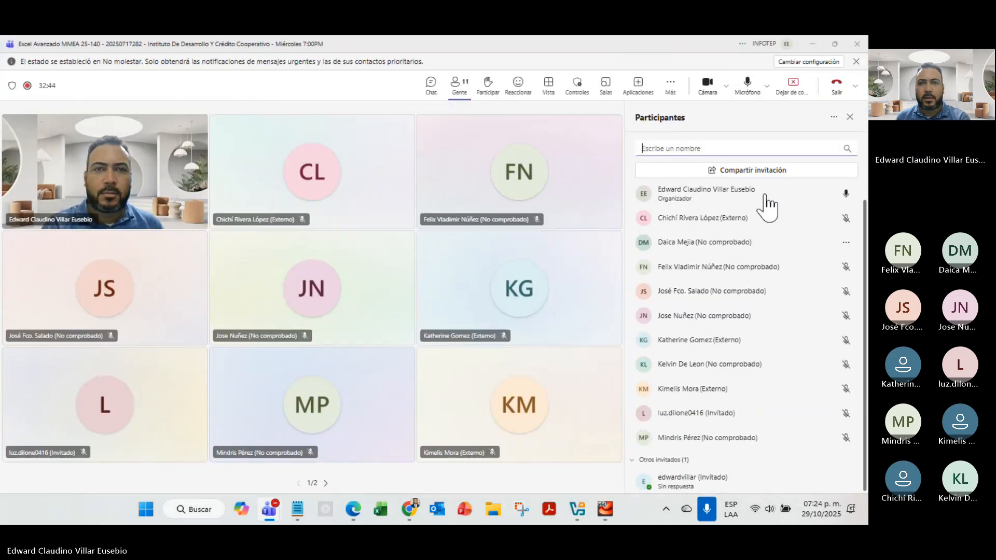
click(811, 44)
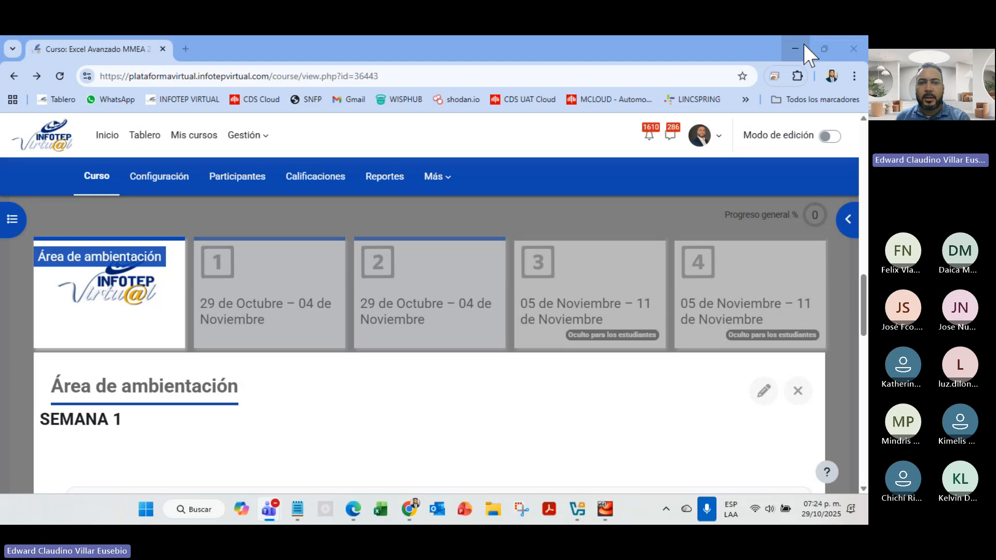
Close the Área de ambientación section and open section 1, 29 de Octubre – 04 de Noviembre, to examine the Unidad 1 resources
click(287, 210)
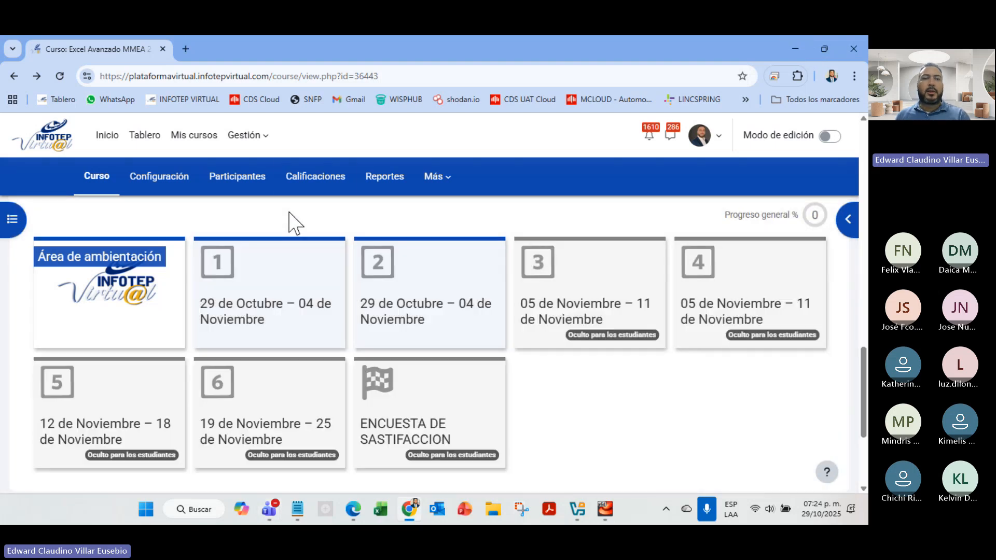
click(223, 316)
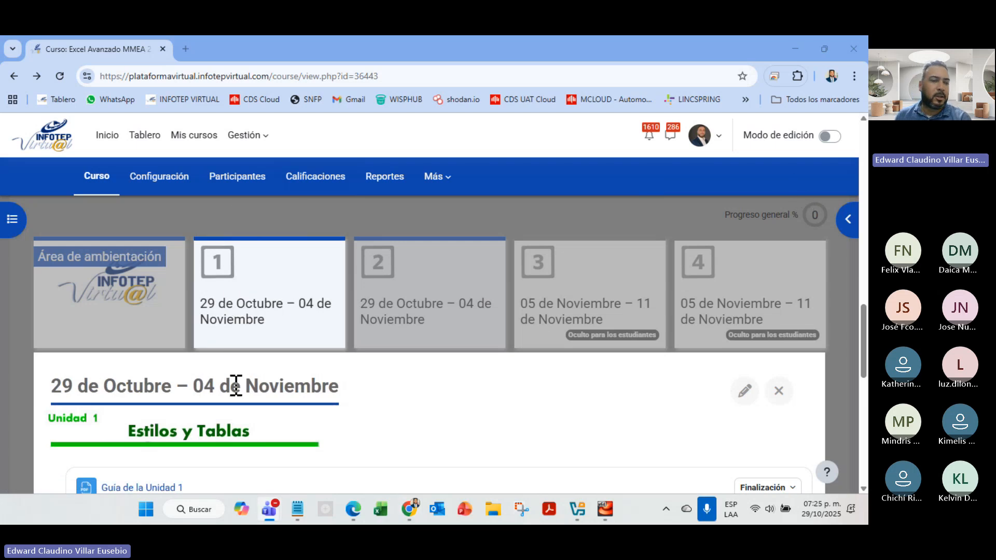
scroll(236, 414, down, 5)
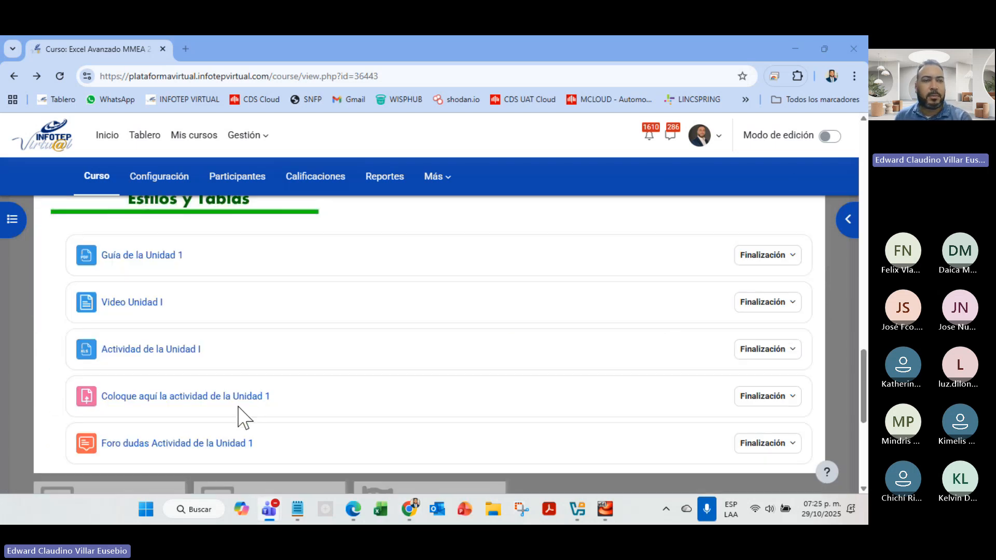
click(183, 357)
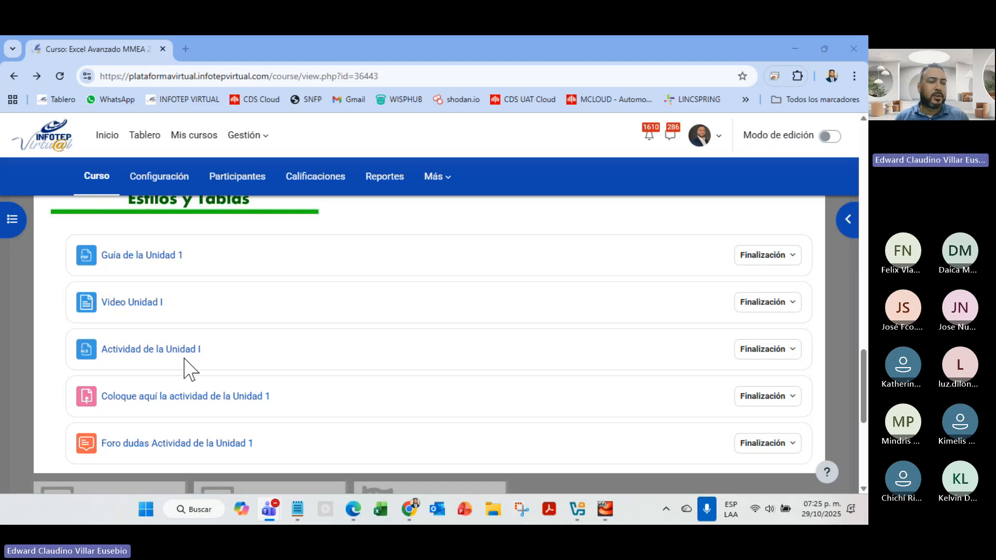
Open Guía de la Unidad 1 and Video Unidad I in new tabs, and download the Actividad de la Unidad I workbook
right_click(161, 253)
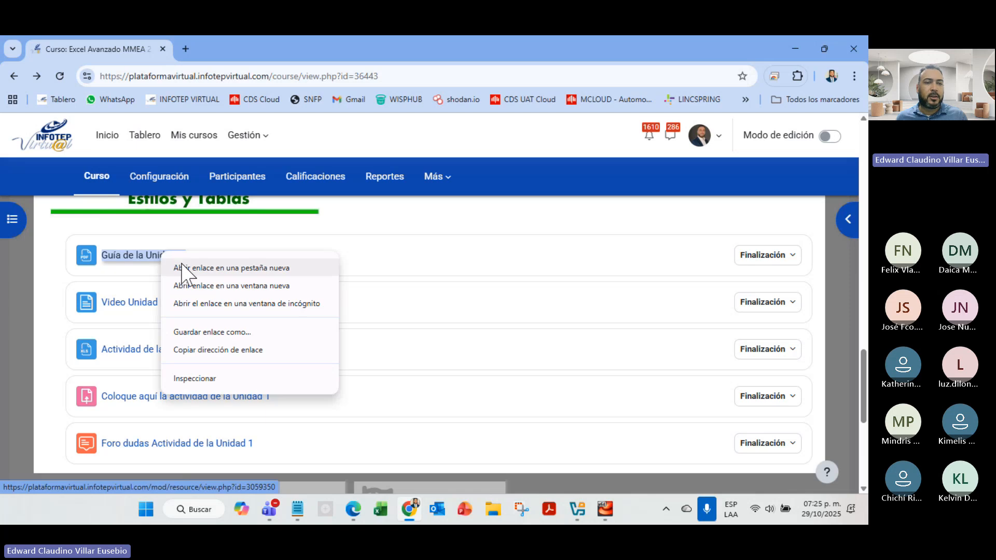
click(190, 269)
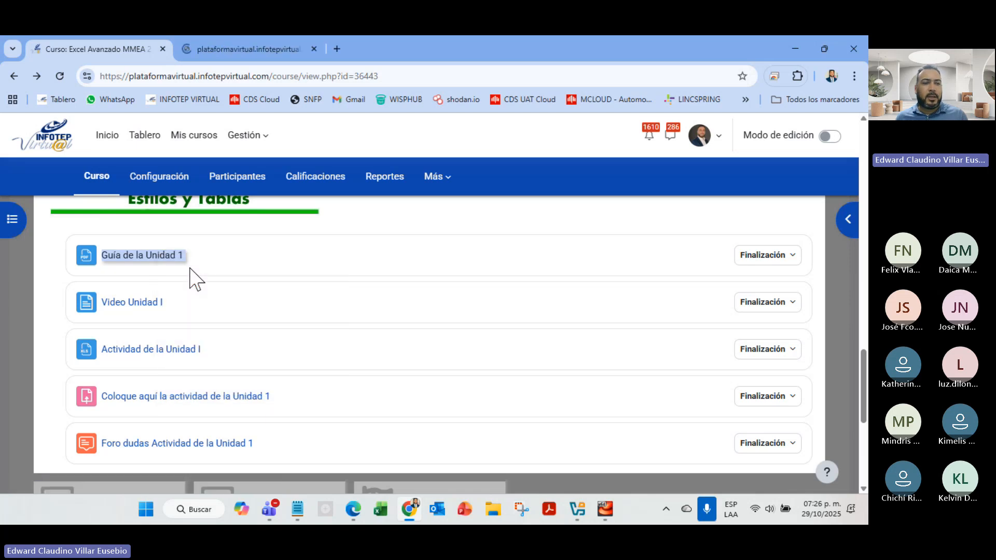
right_click(111, 310)
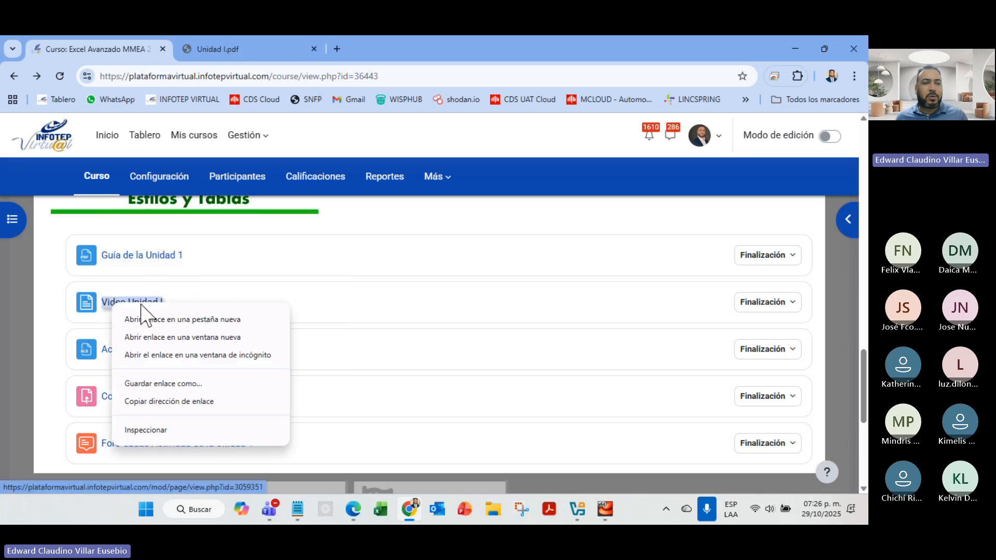
click(159, 319)
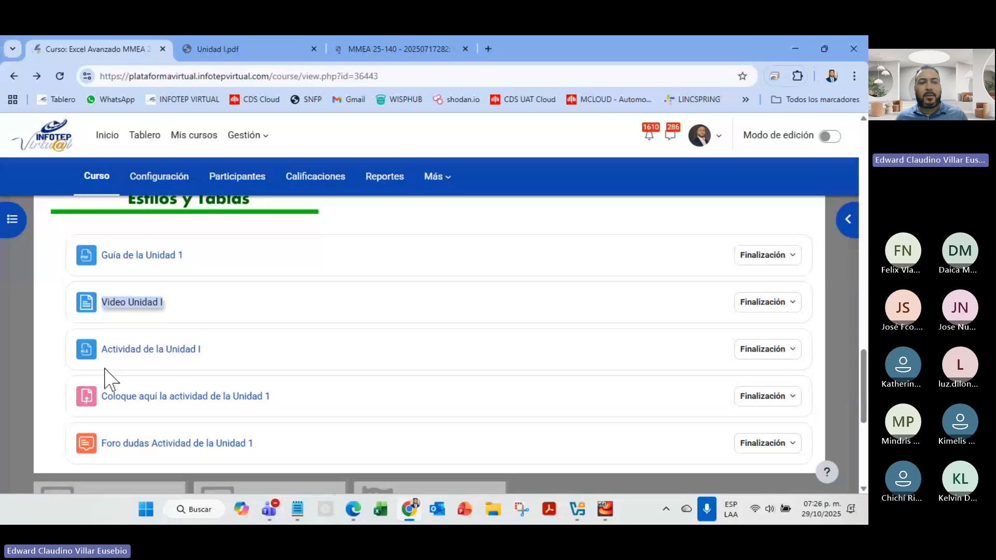
click(139, 355)
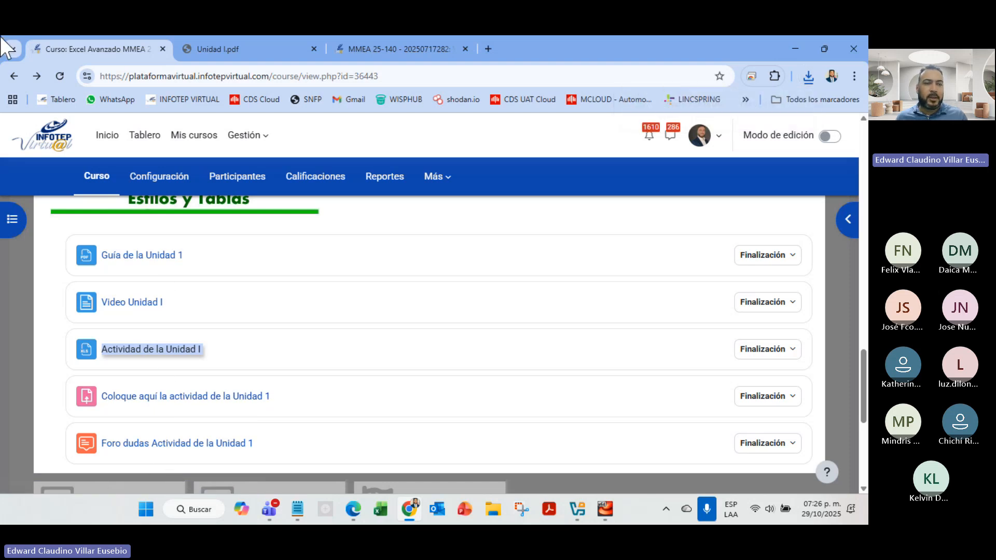
Display the Unidad I.pdf guide at 150% zoom and read from its cover to section 1.1 Descripción general de las Tablas
click(249, 51)
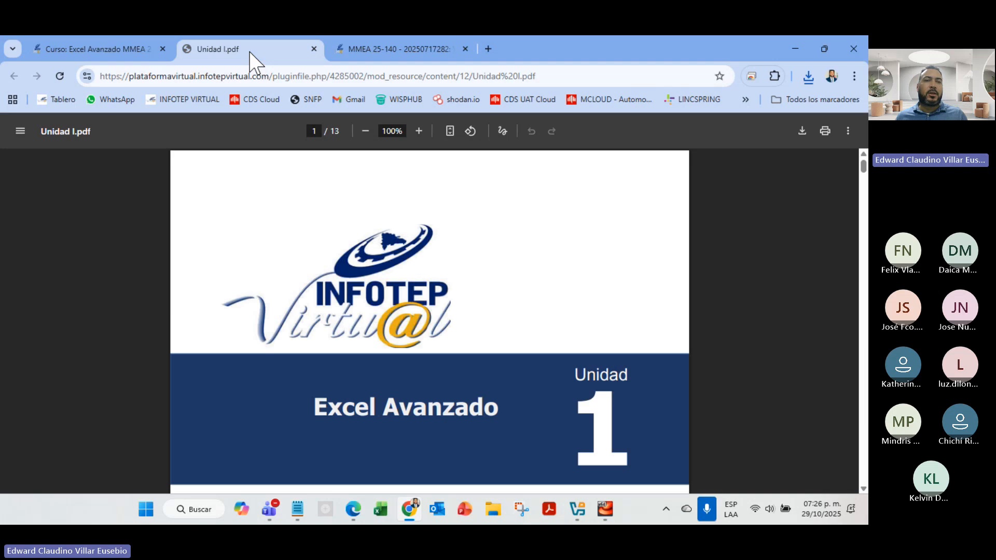
click(419, 131)
click(418, 131)
click(418, 131)
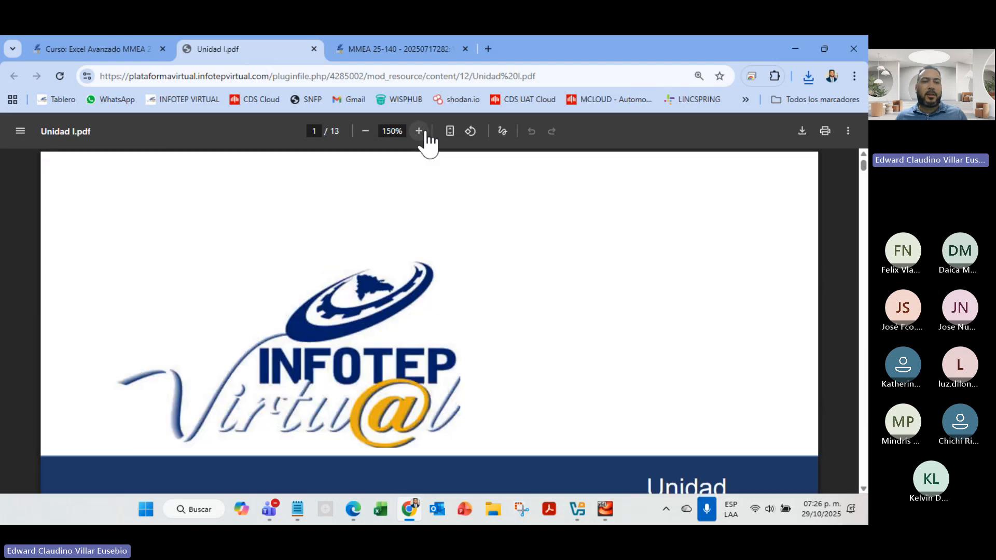
scroll(405, 262, down, 10)
scroll(394, 260, up, 3)
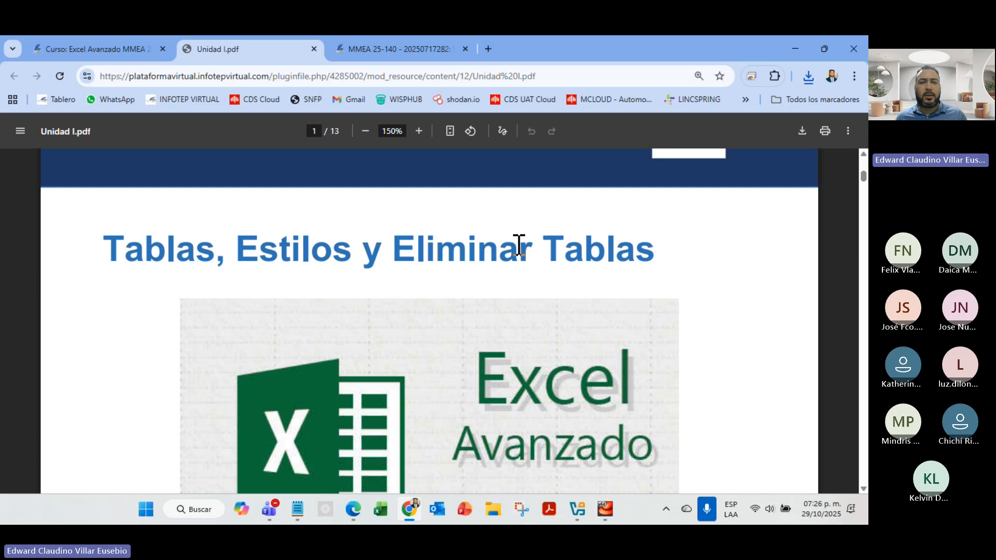
scroll(526, 337, down, 10)
scroll(526, 337, down, 15)
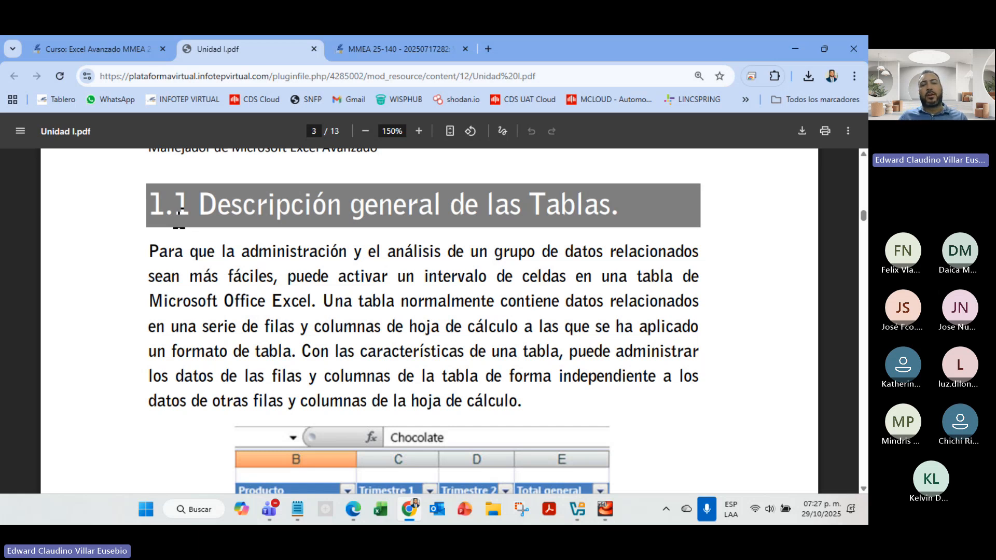
Examine the guide's table elements, from Fila de encabezado to Controlador de tamaño, and section 1.2 Cómo crear una tabla en Excel
scroll(483, 389, down, 4)
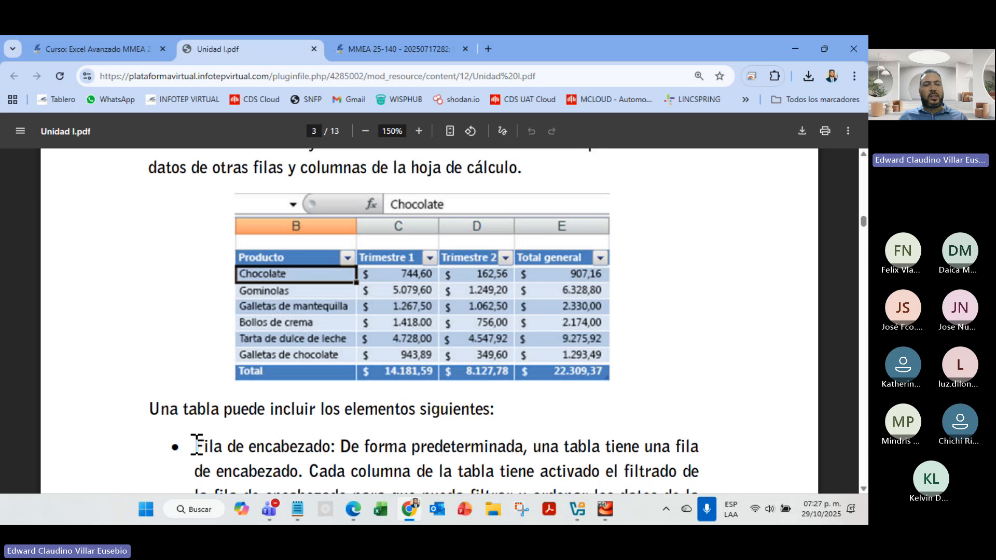
scroll(542, 422, down, 4)
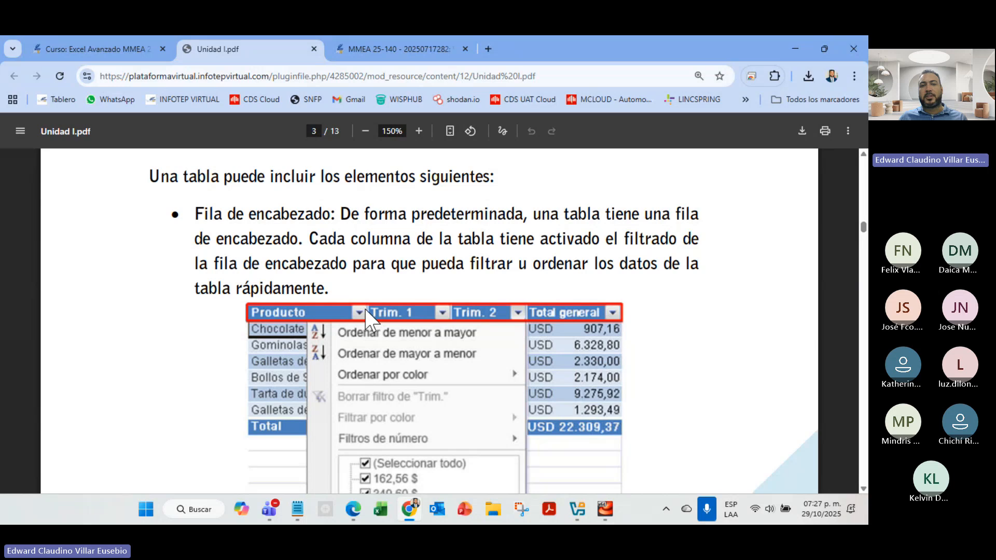
scroll(596, 321, down, 8)
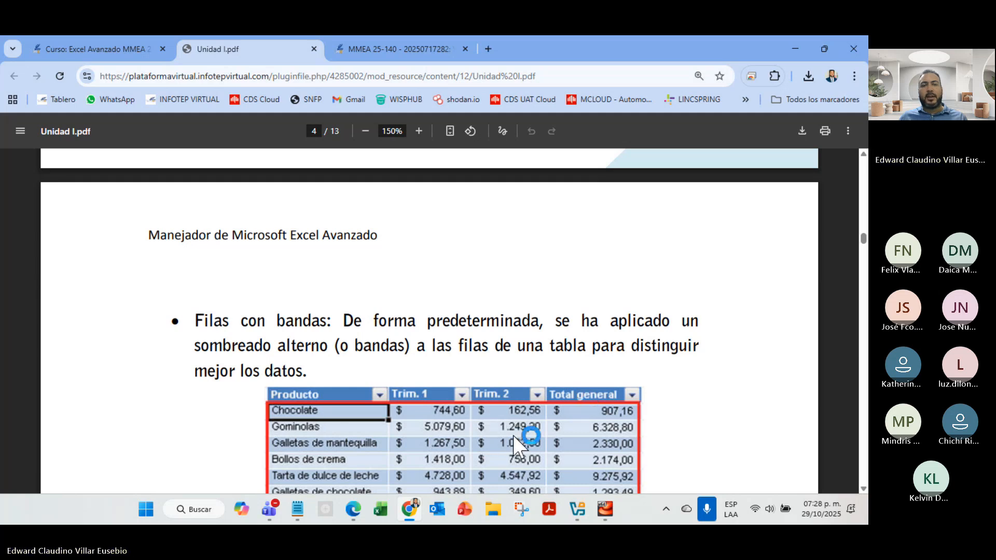
scroll(513, 436, down, 10)
scroll(527, 378, up, 6)
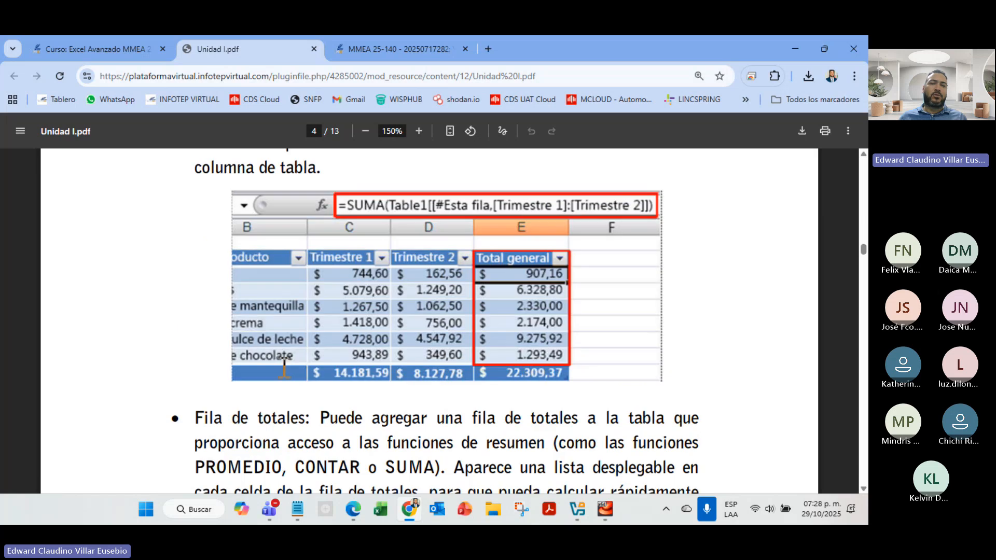
scroll(284, 368, down, 10)
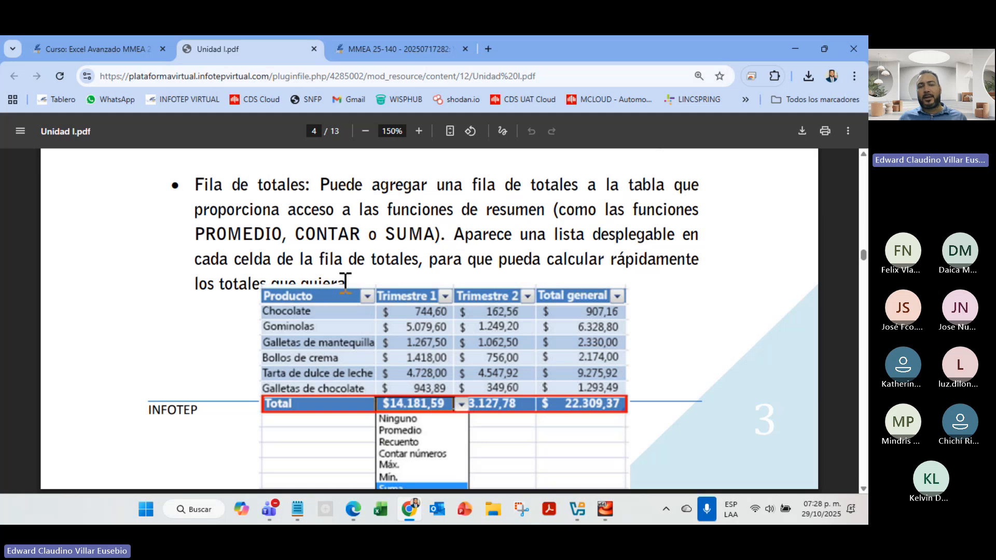
scroll(376, 281, down, 10)
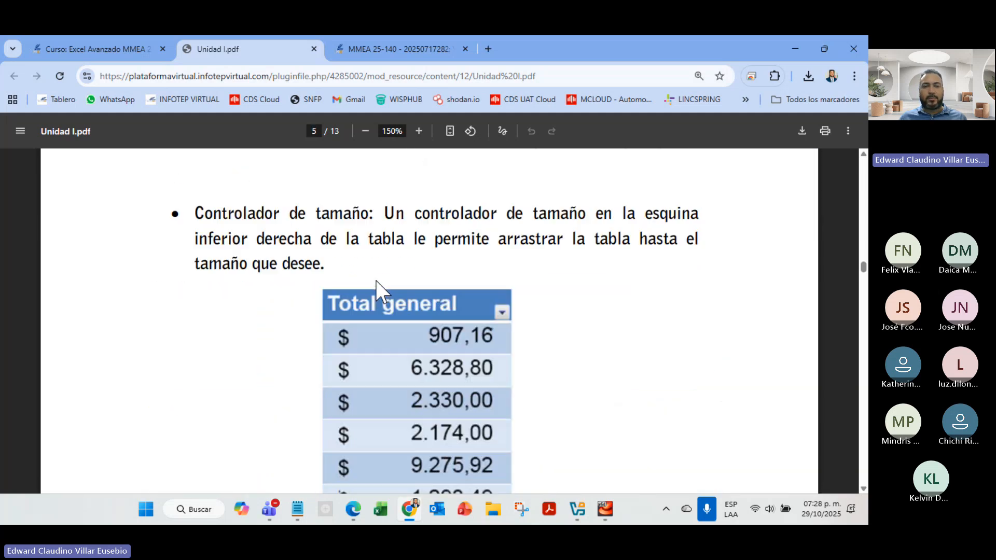
scroll(376, 280, down, 10)
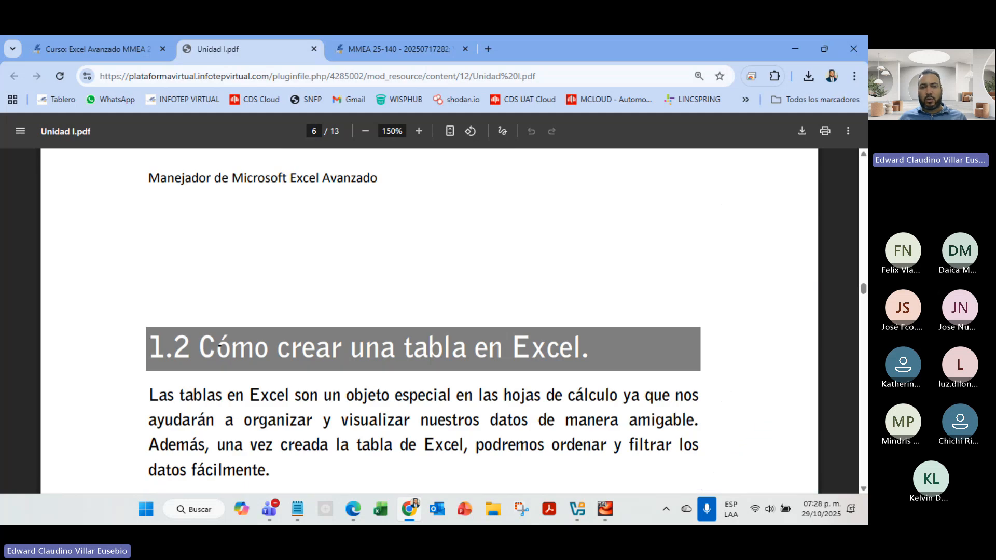
scroll(511, 350, down, 15)
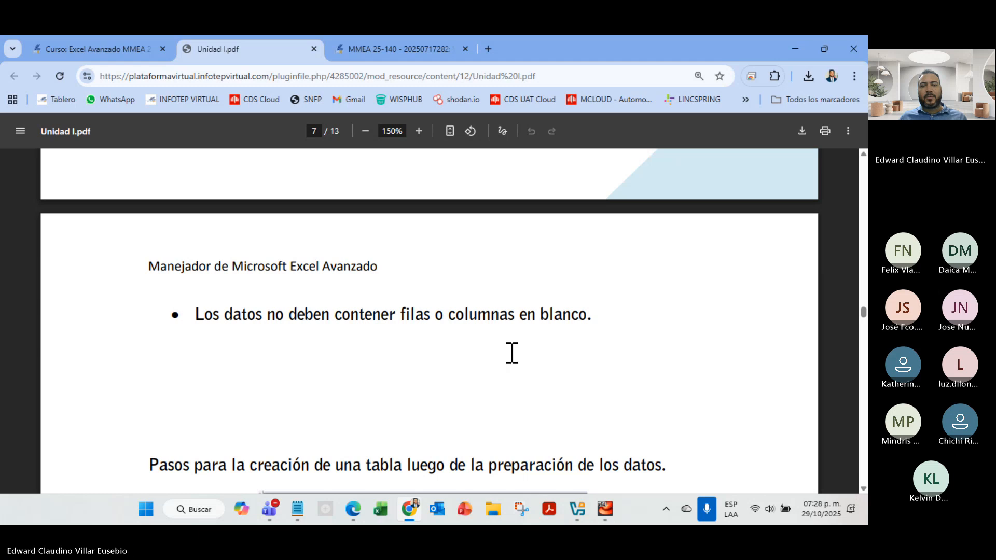
scroll(511, 351, down, 4)
Look over the Video Unidad I page with its embedded Excel Avanzado video
click(386, 49)
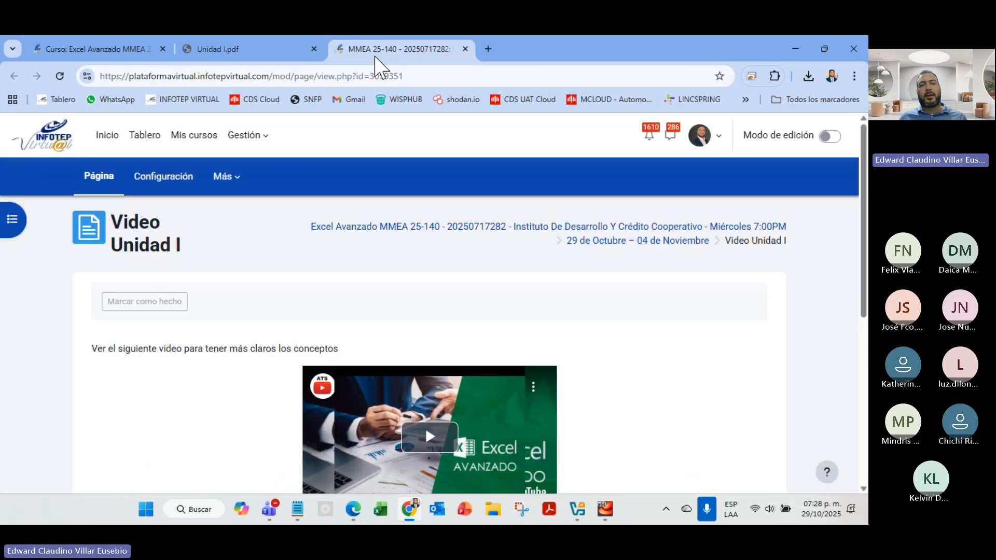
scroll(458, 381, down, 5)
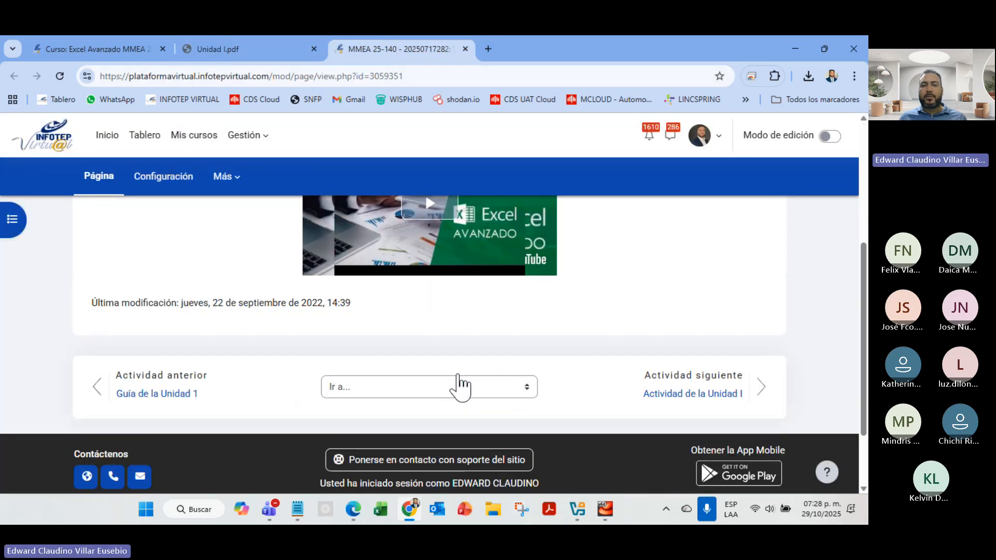
scroll(458, 381, up, 5)
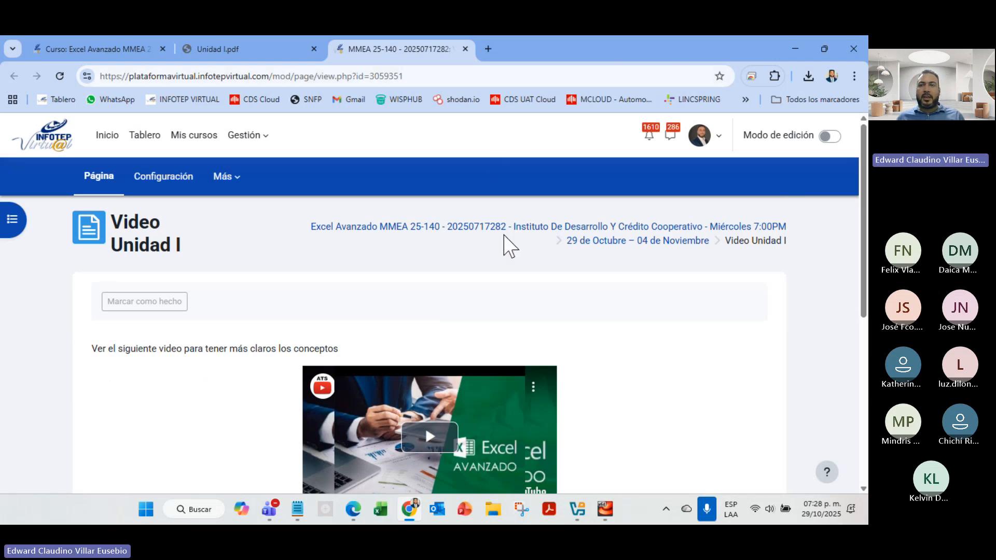
Open the downloaded Unidad 1 activity workbook in Excel, maximize it, read the Instrucciones sheet, and return to the Tabla Generica sheet
click(810, 77)
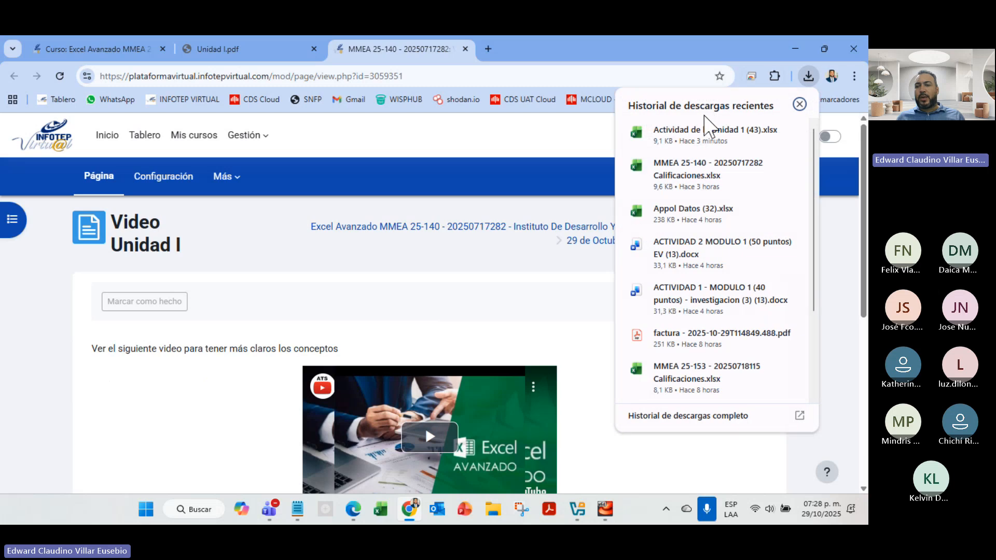
click(695, 131)
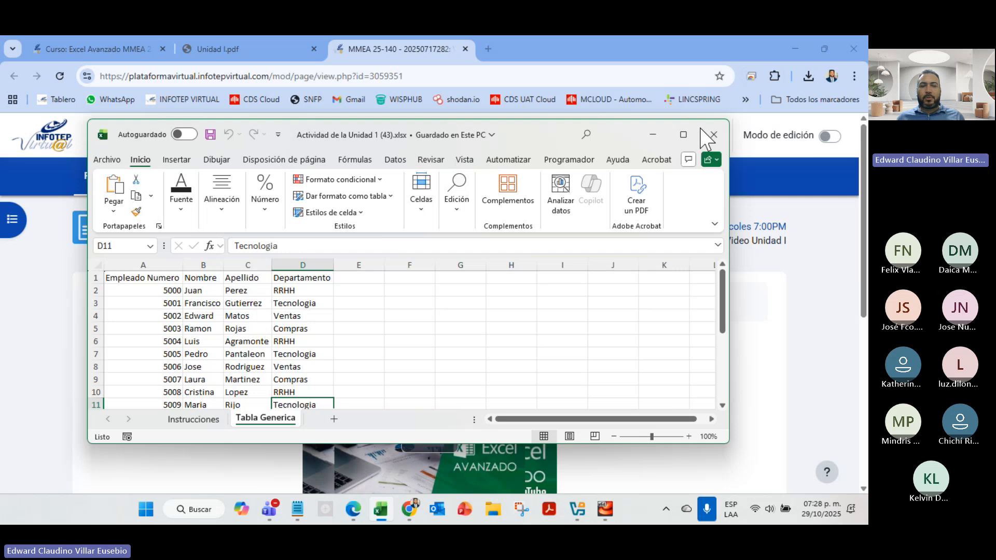
click(683, 134)
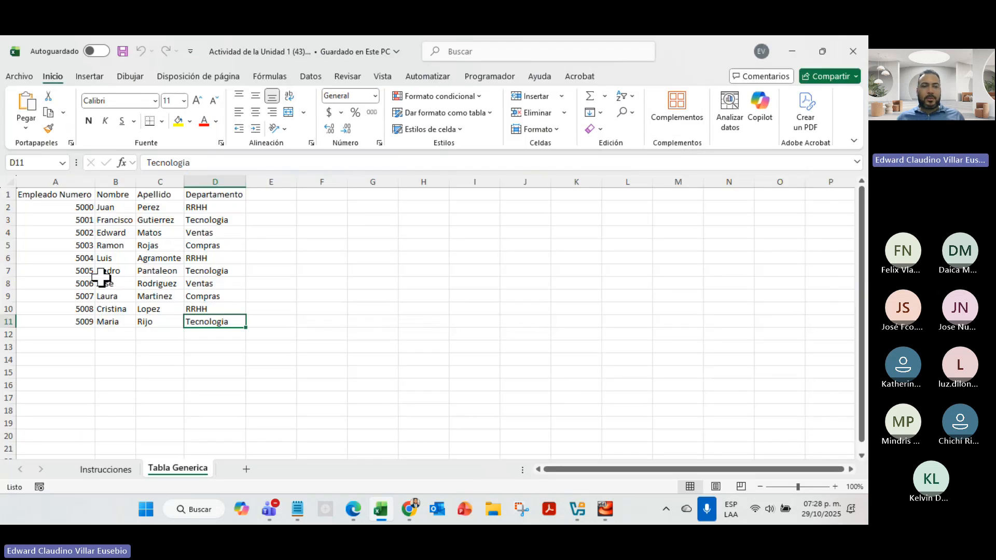
click(105, 470)
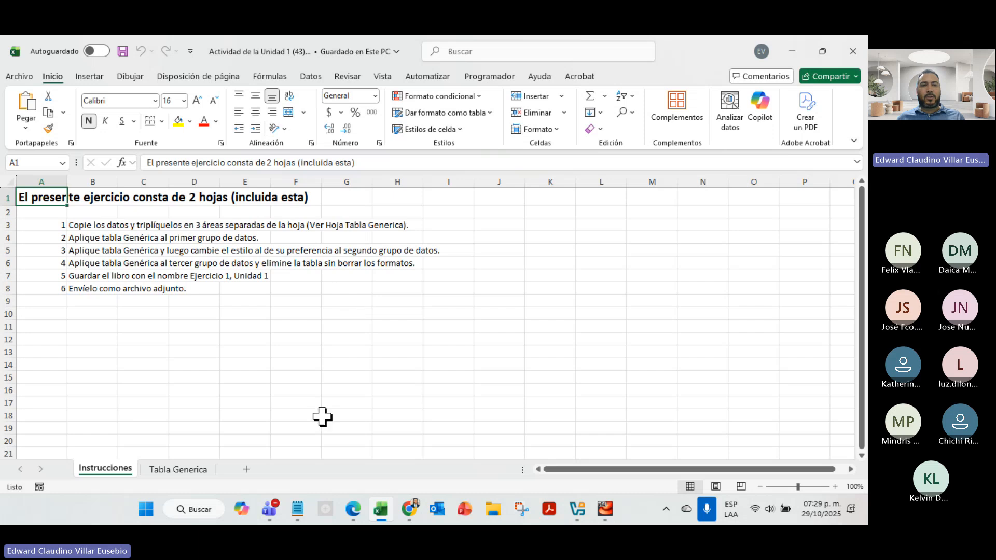
click(186, 465)
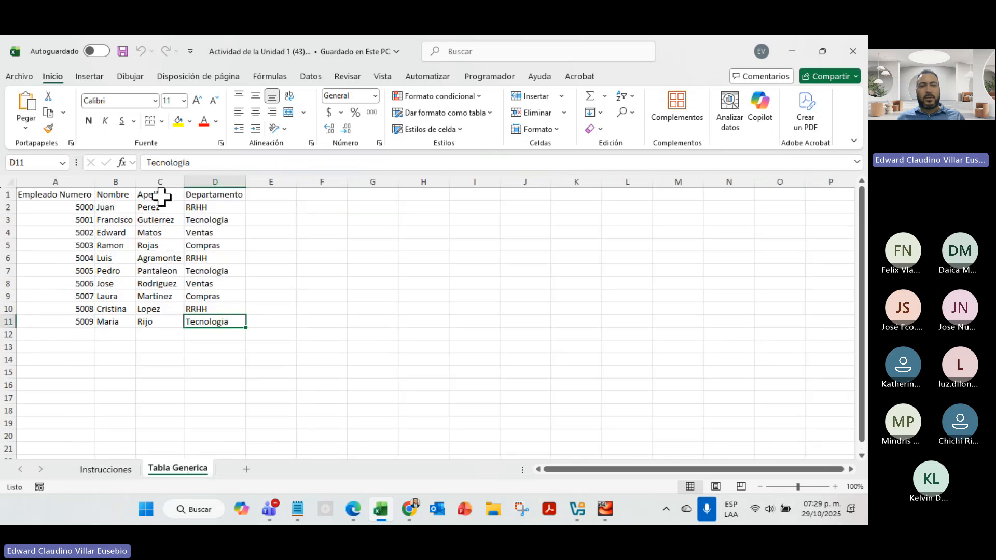
click(67, 195)
drag(75, 197, 215, 322)
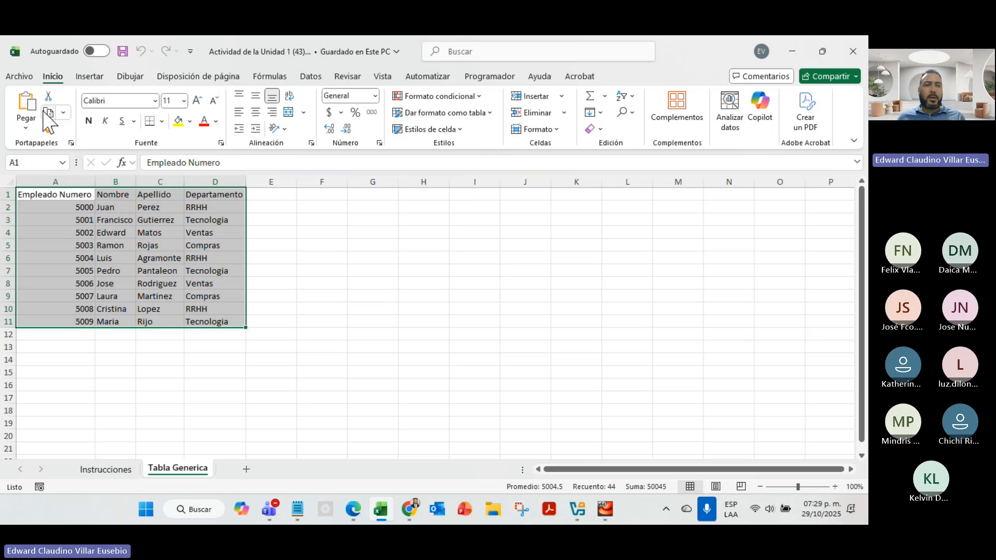
click(332, 196)
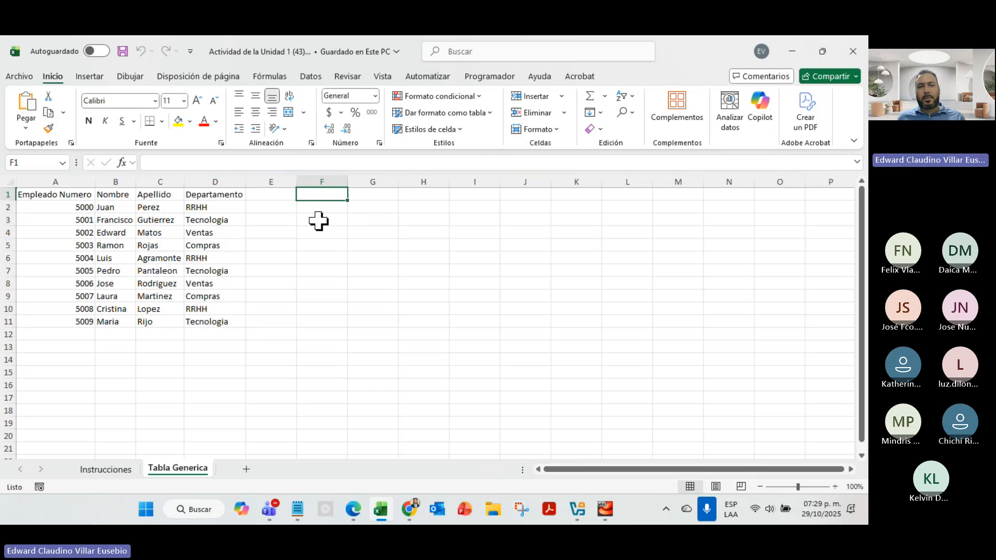
click(54, 195)
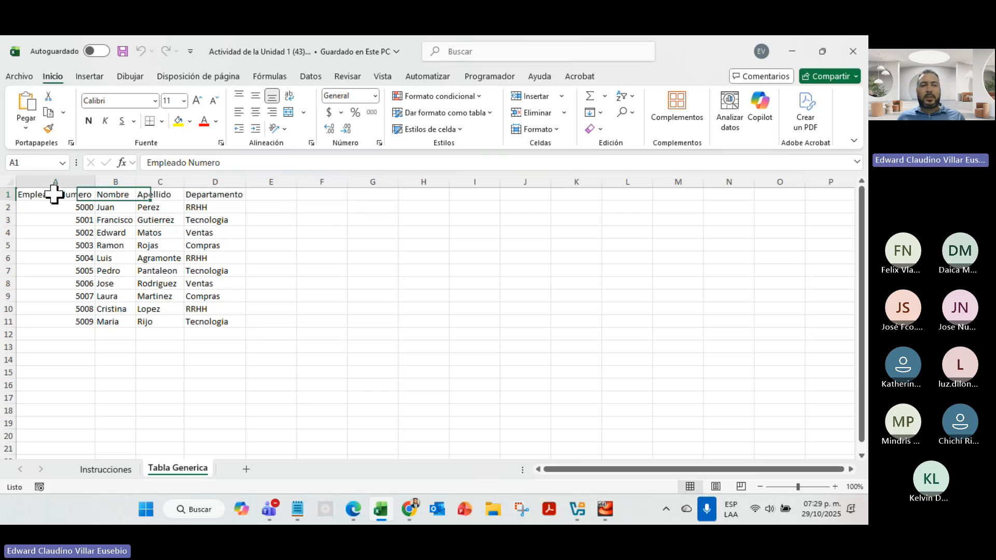
drag(54, 194, 201, 325)
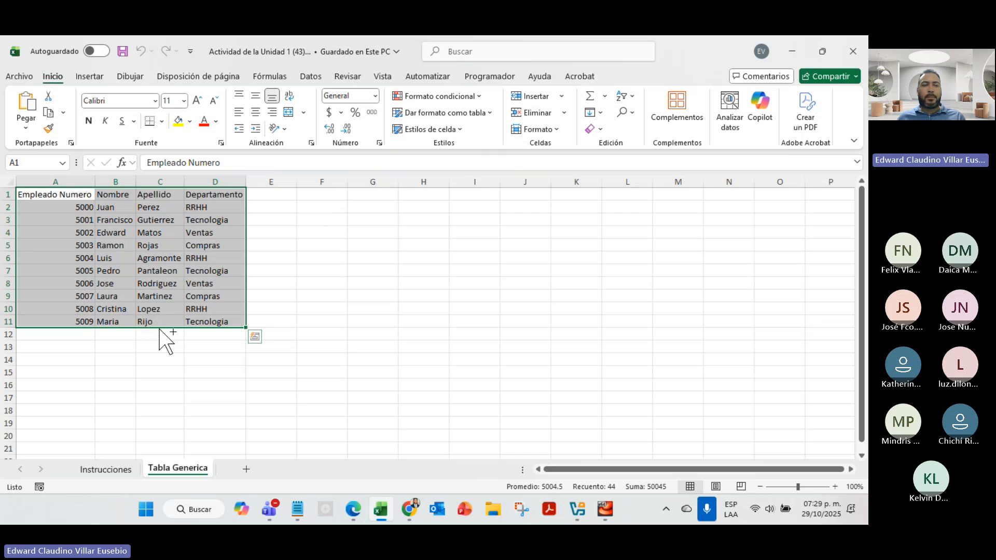
key(ctrl+q)
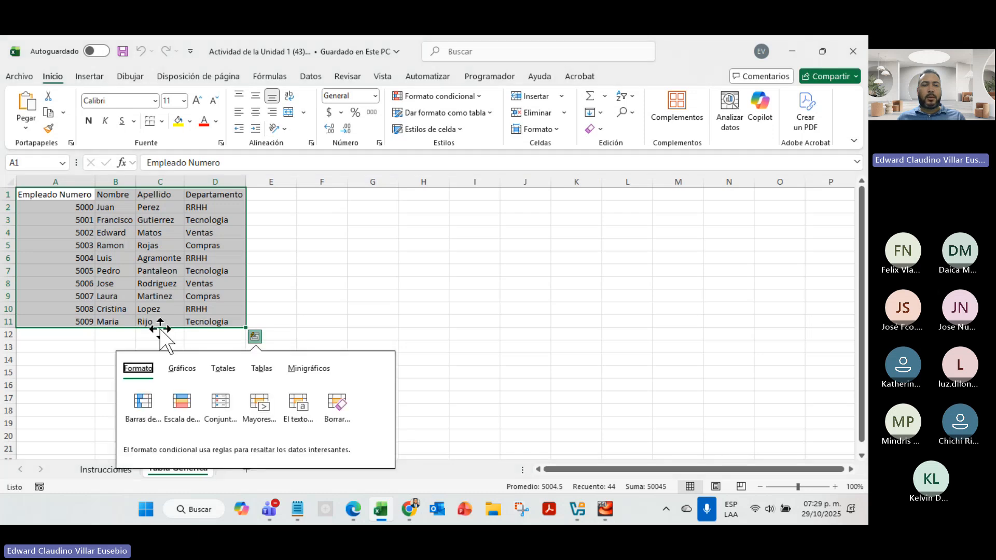
click(160, 335)
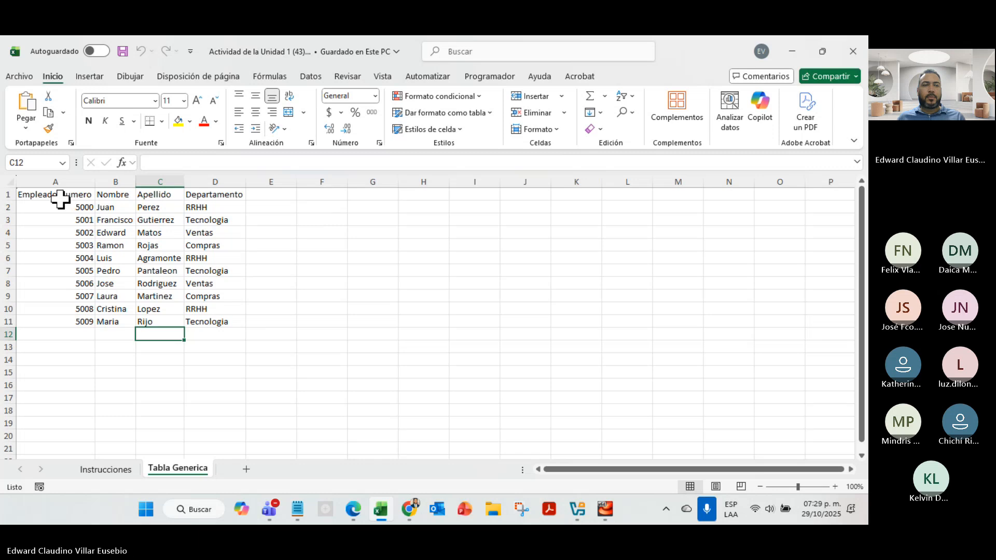
Triplicate the employee data in A1:D11 on the Tabla Generica sheet by copying it to F1:I11 and K1:N11
drag(61, 198, 219, 318)
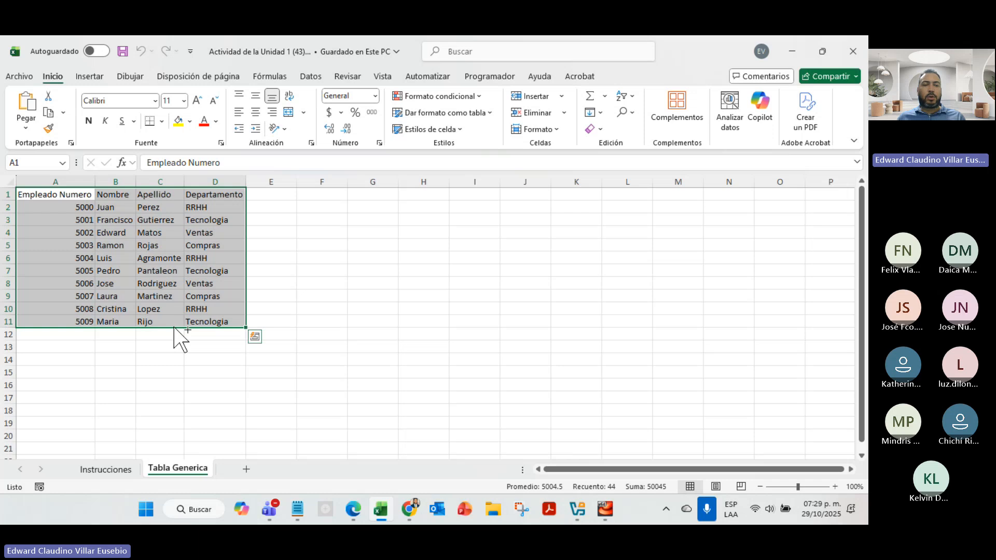
drag(174, 328, 427, 314)
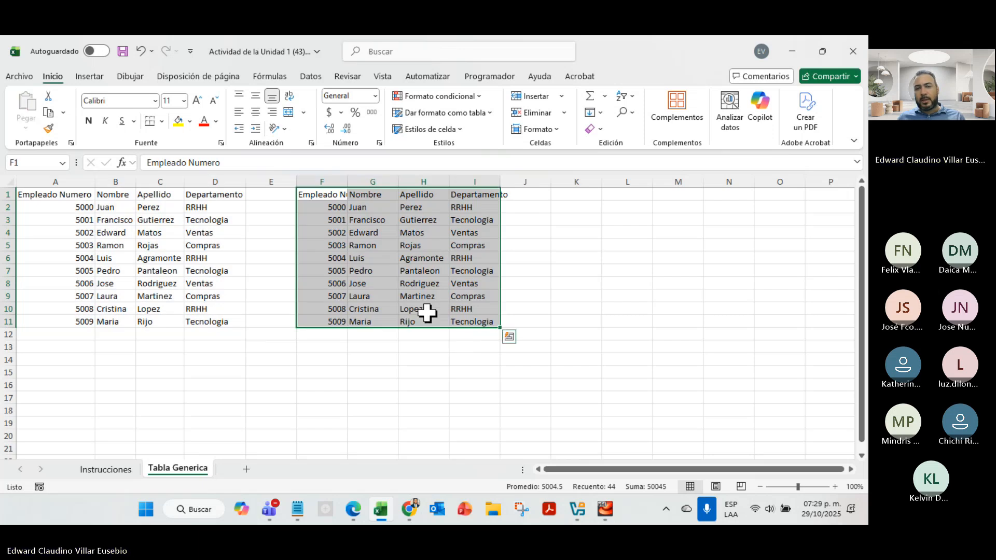
drag(421, 327, 670, 317)
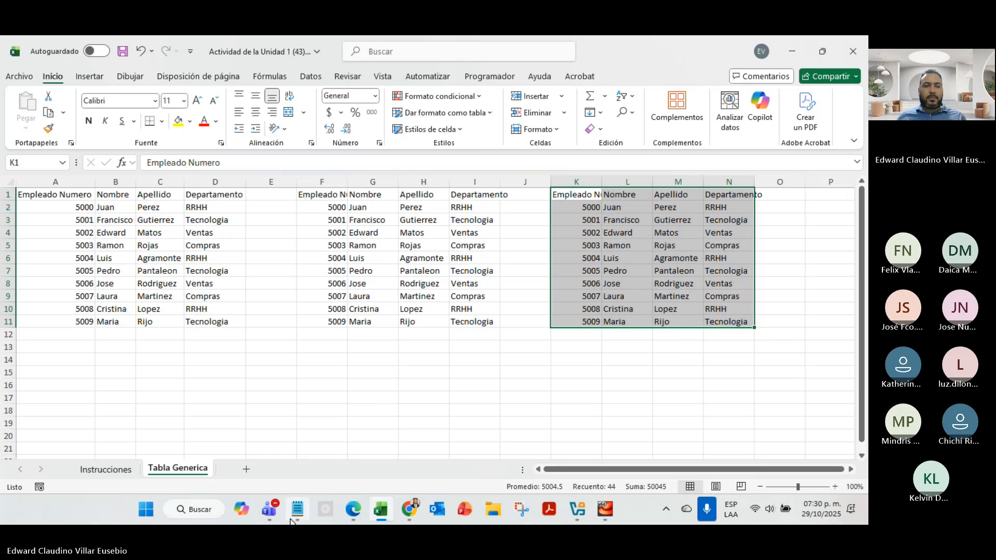
Switch to the Teams meeting window and turn off the camera and microphone
mouse_move(270, 514)
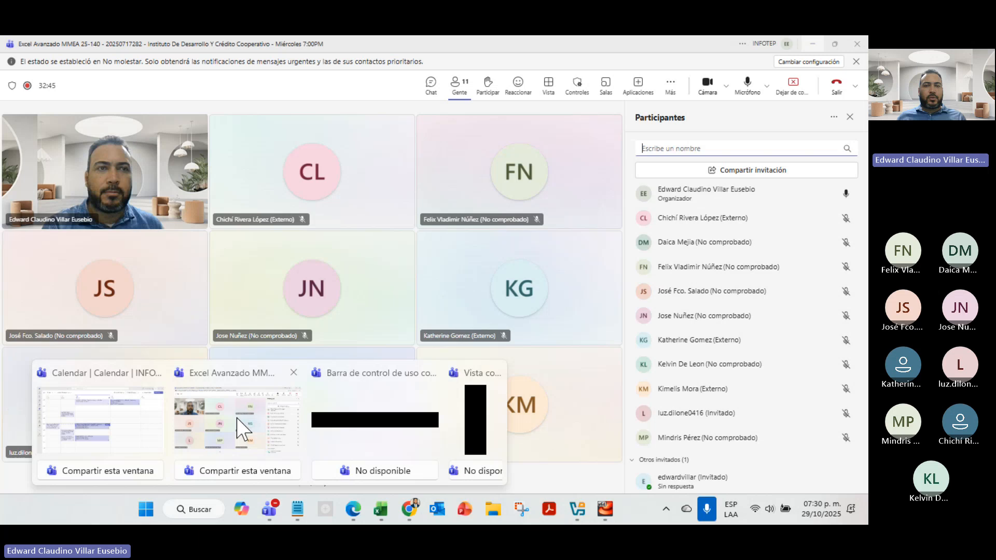
click(237, 470)
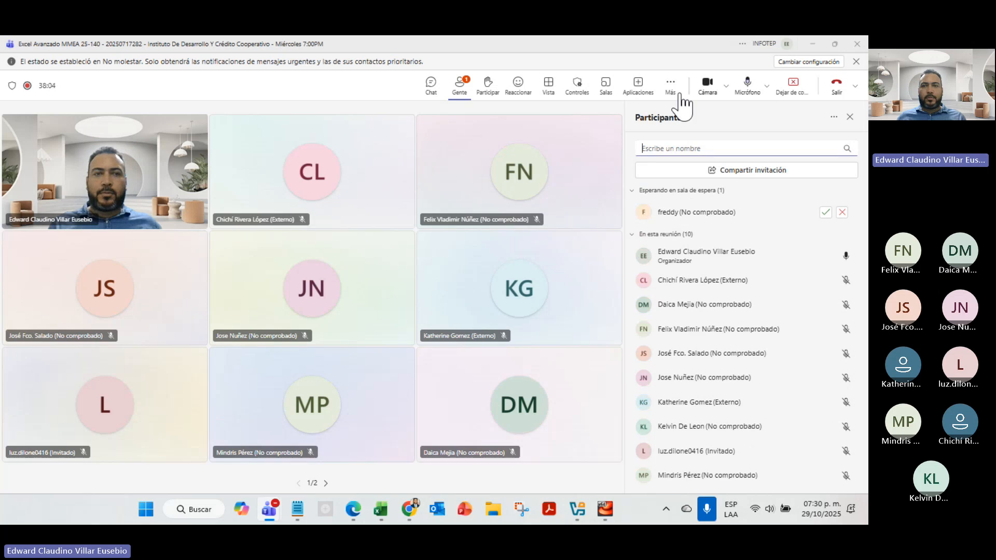
click(706, 87)
click(747, 83)
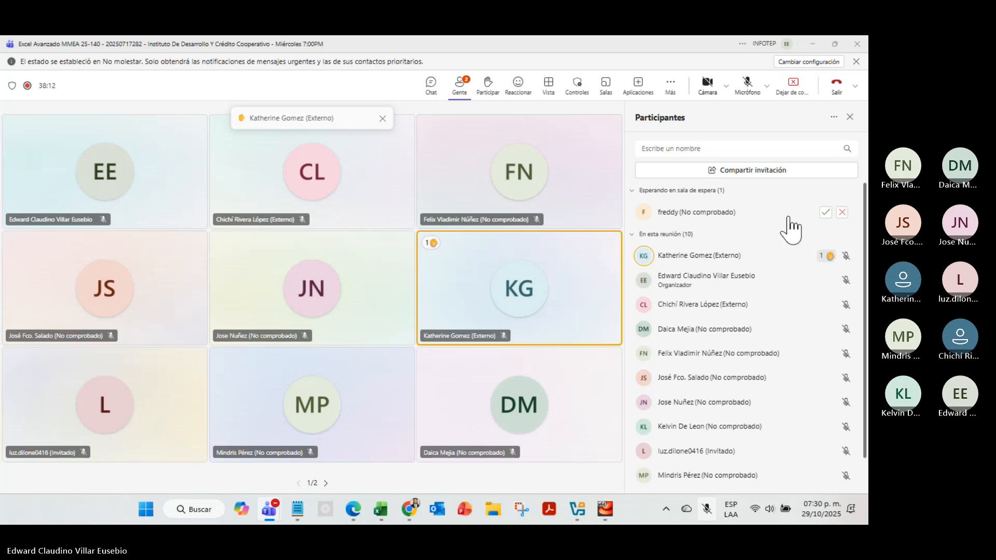
Admit the participant waiting in the lobby, and turn the microphone and camera back on before returning to the workbook
click(825, 212)
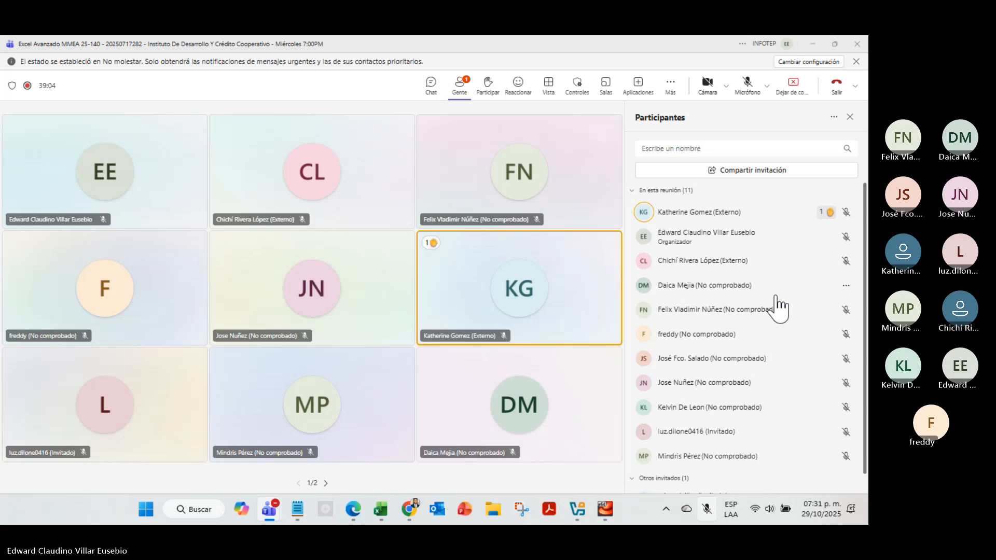
click(746, 88)
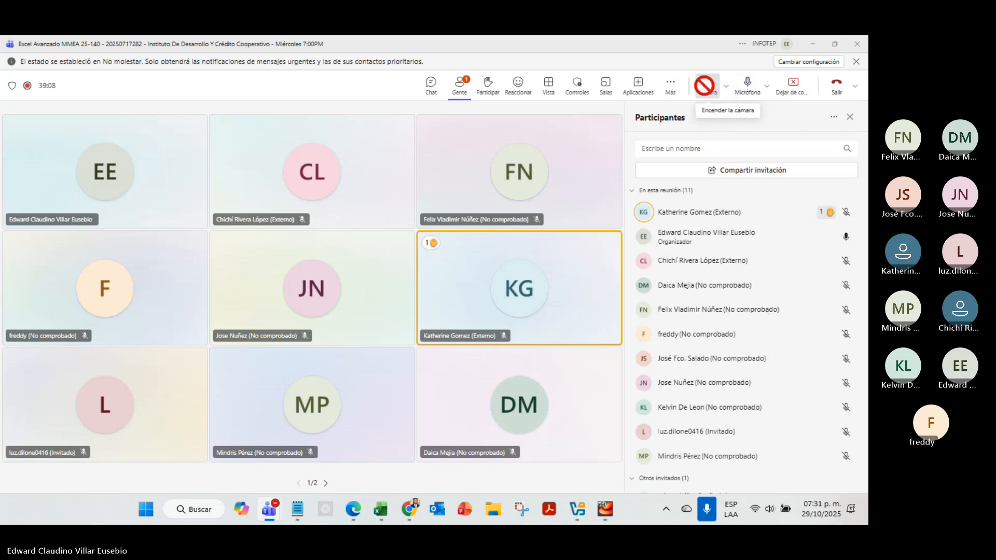
click(705, 86)
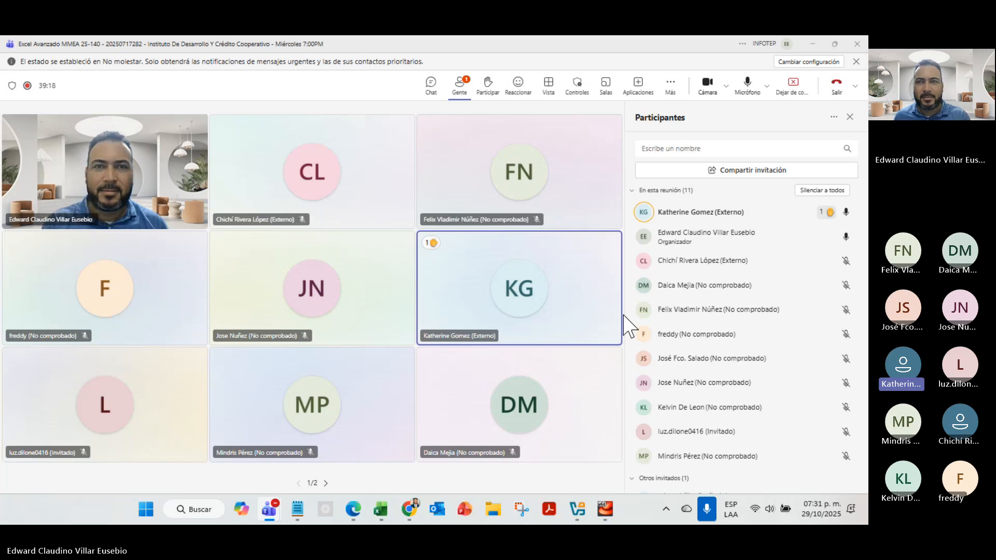
click(811, 43)
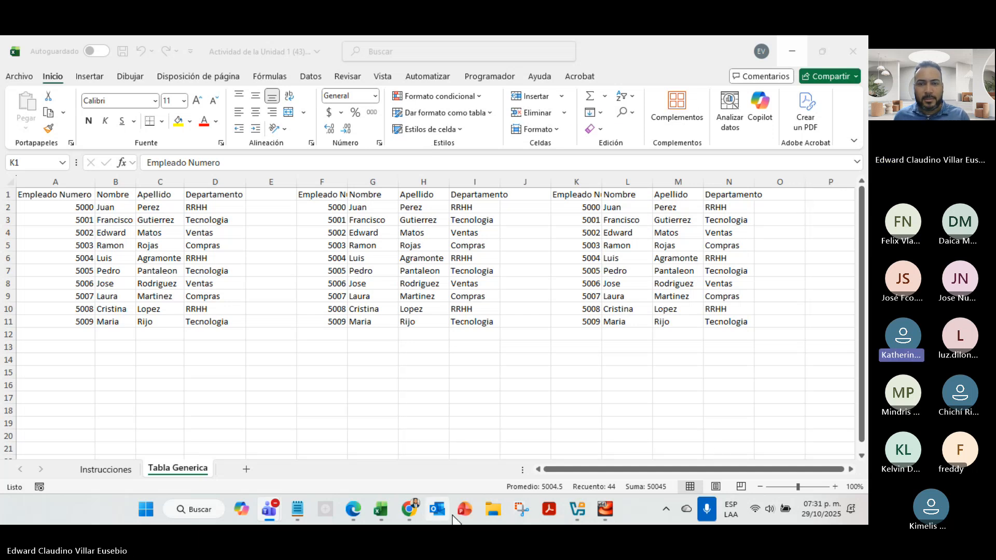
Go back to the Teams meeting to admit the newly waiting participant, and minimize it to return to Excel
mouse_move(269, 509)
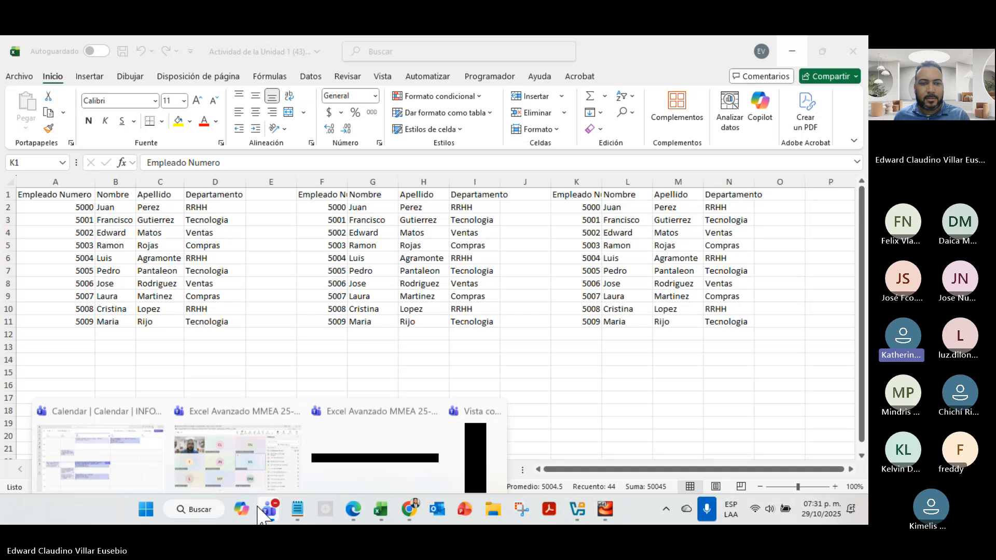
click(280, 436)
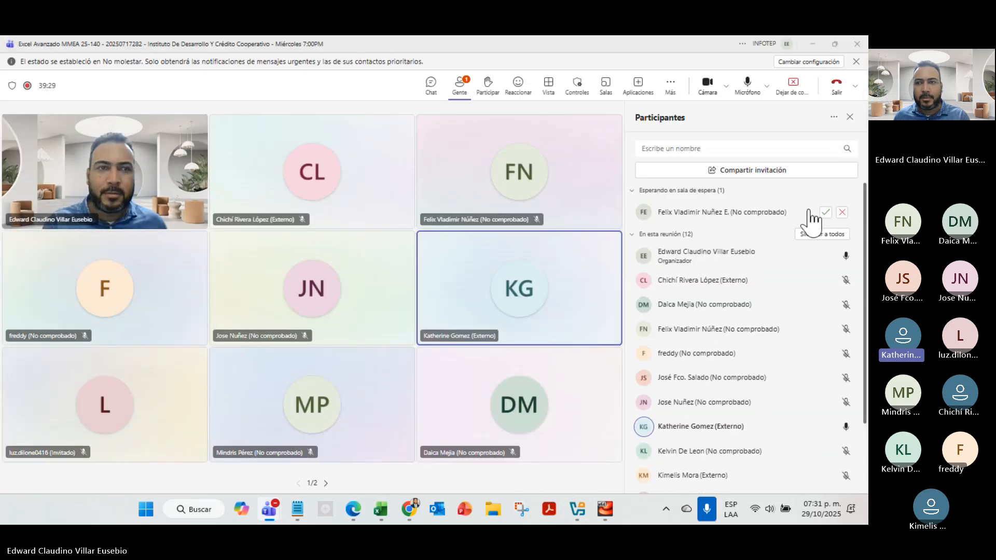
click(829, 214)
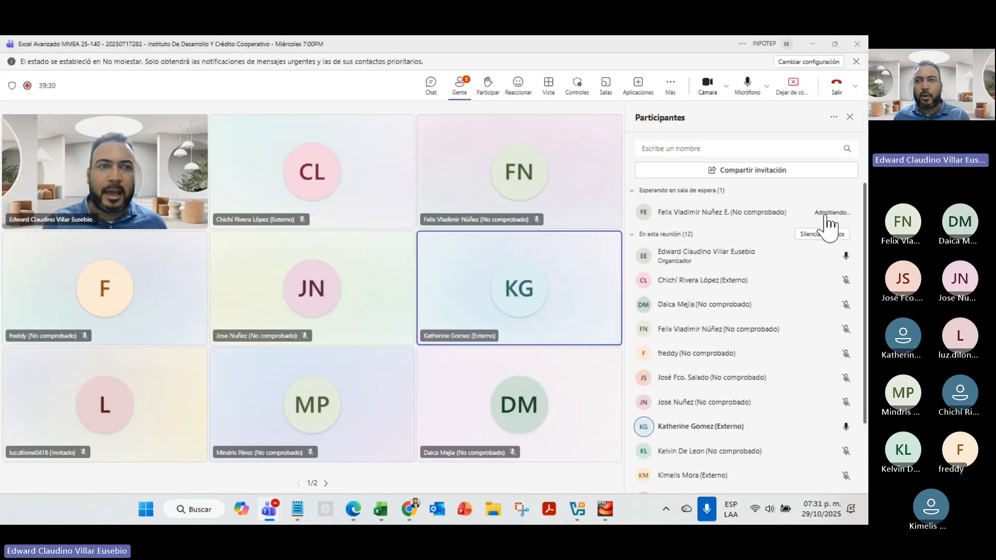
click(812, 43)
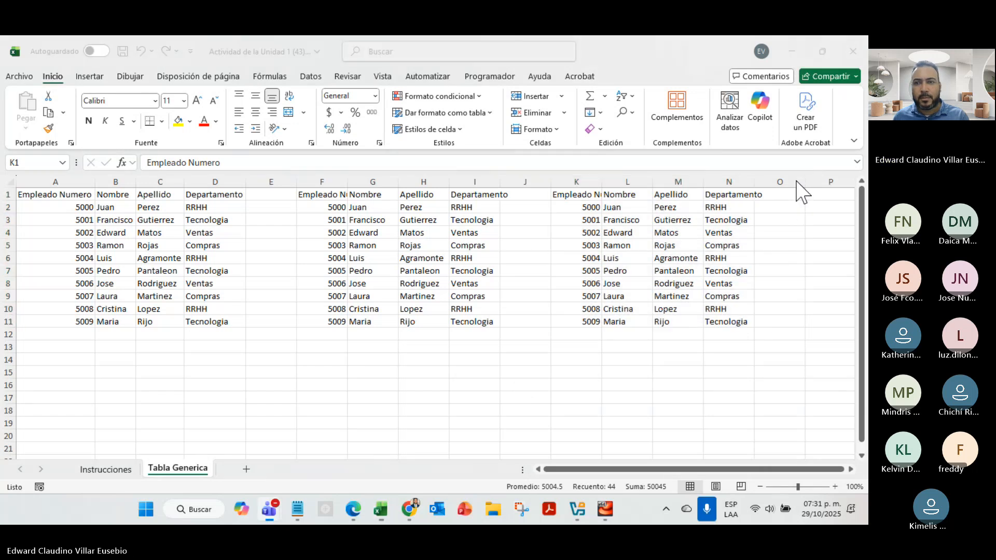
Undo both copies of the employee data on the Tabla Generica sheet, keeping only the original in A1:D11
click(692, 345)
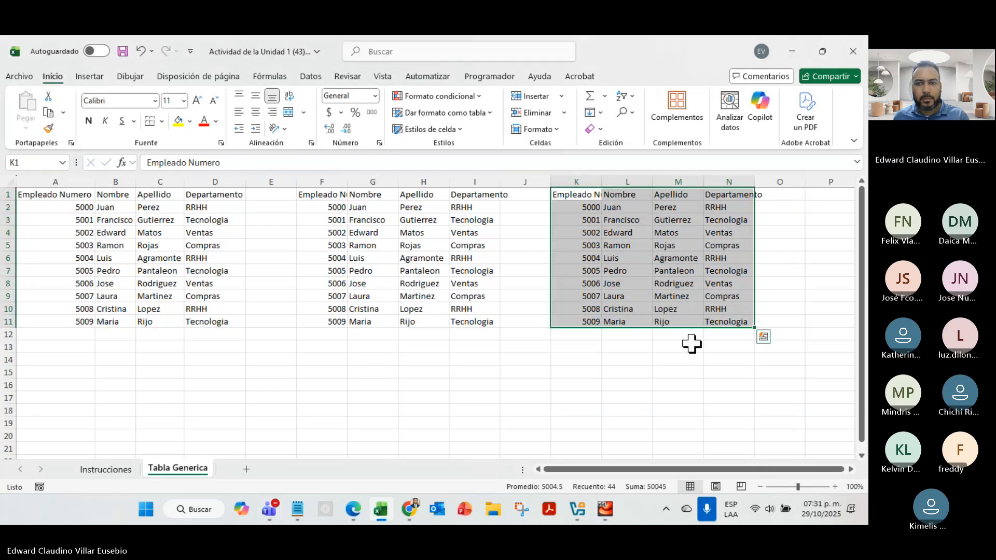
key(ctrl+z)
key(ctrl+z)
key(ctrl+z)
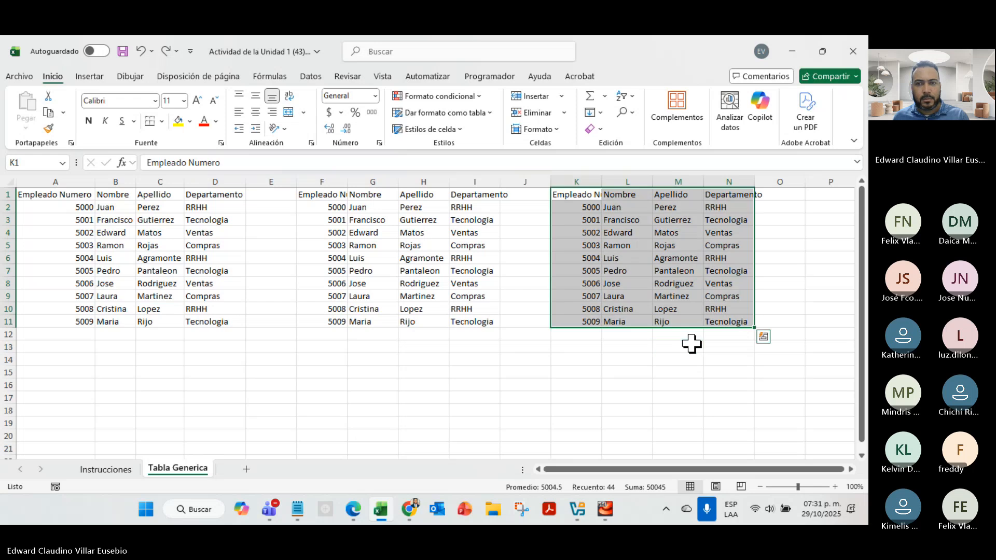
click(421, 320)
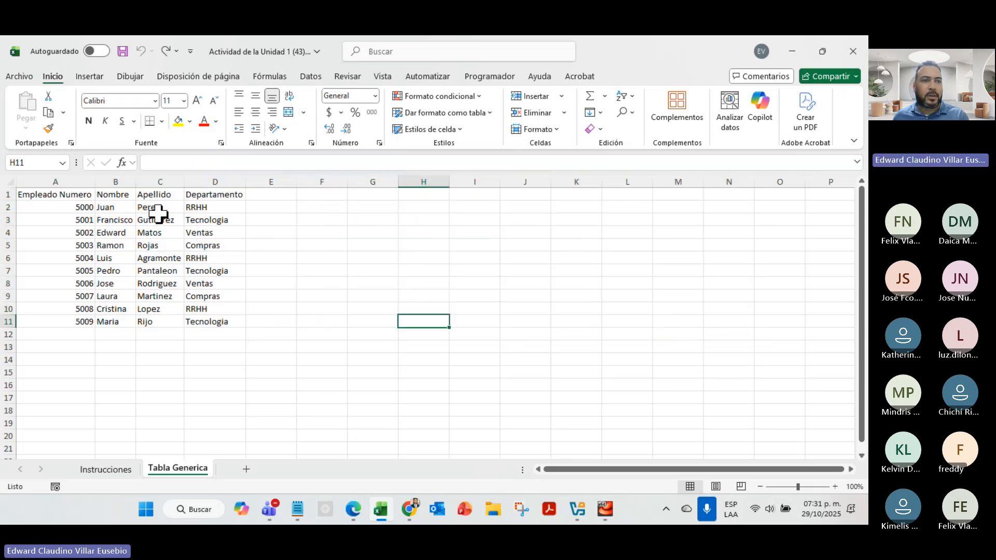
Try moving the employee data in A1:D11 to K4:N14, and undo the move
drag(33, 196, 223, 327)
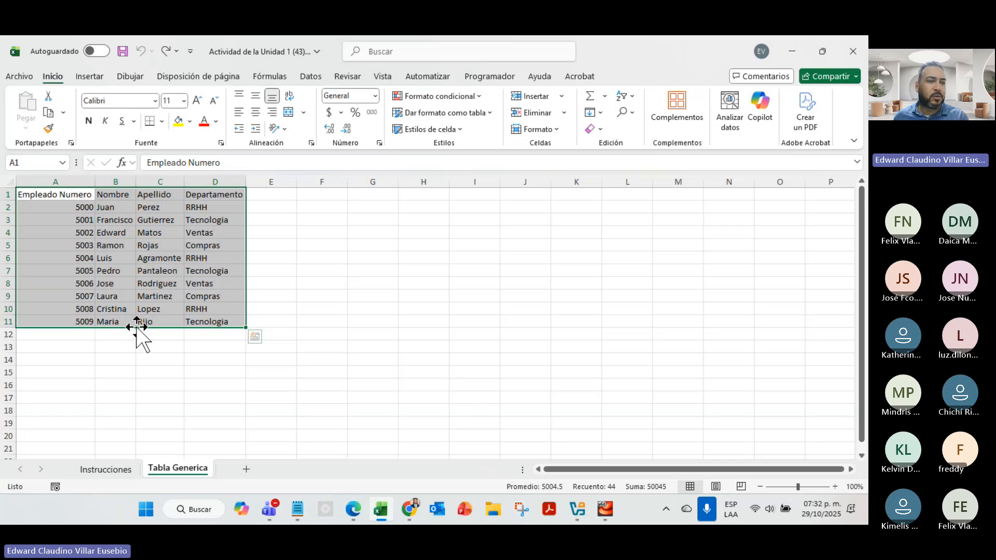
drag(136, 327, 678, 363)
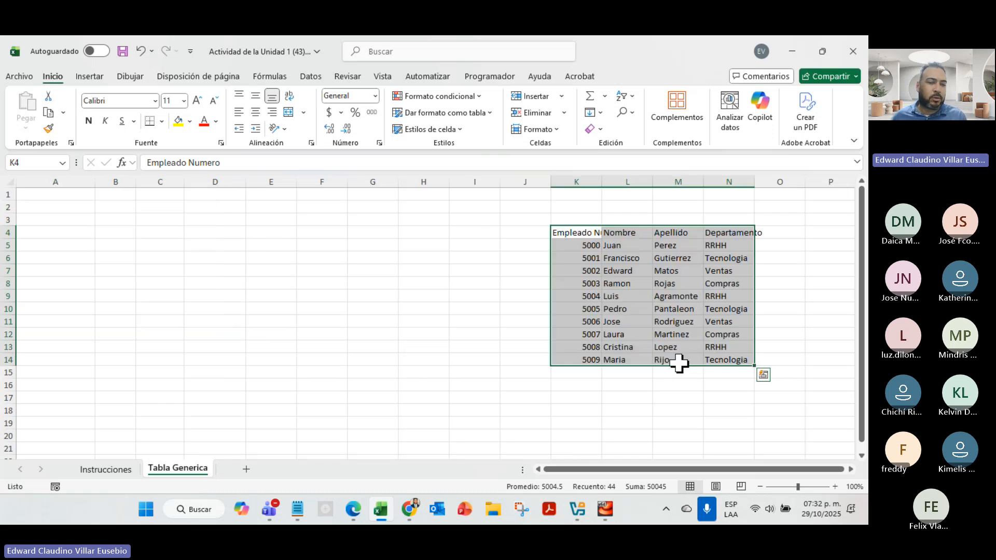
key(ctrl+z)
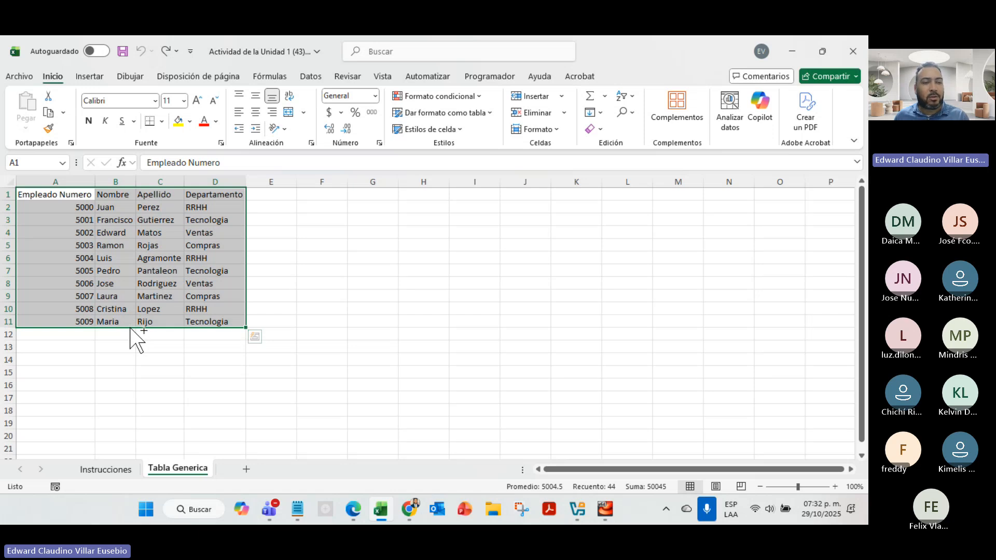
Copy the employee data in A1:D11 to F1:I11, and copy that block to K1:N11
drag(130, 328, 359, 314)
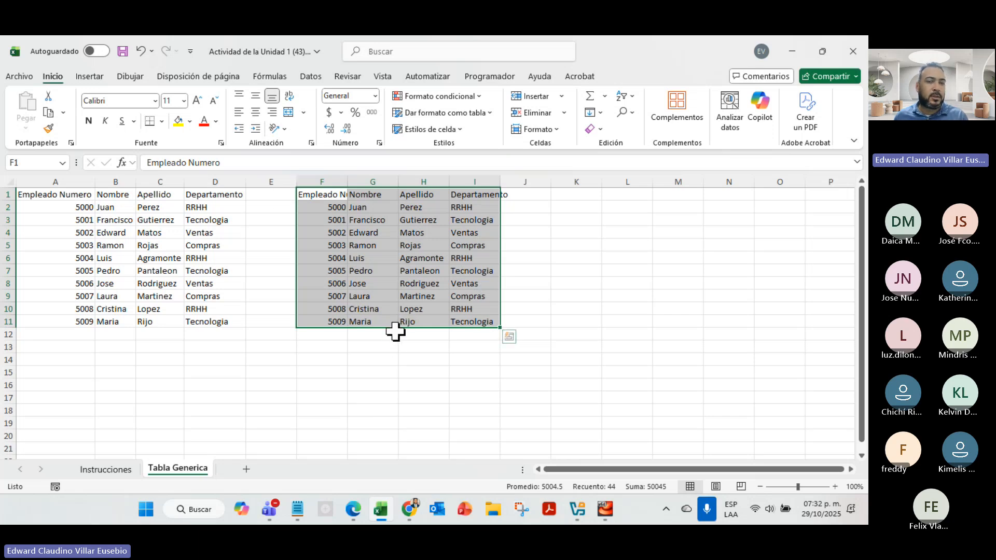
drag(395, 332, 635, 325)
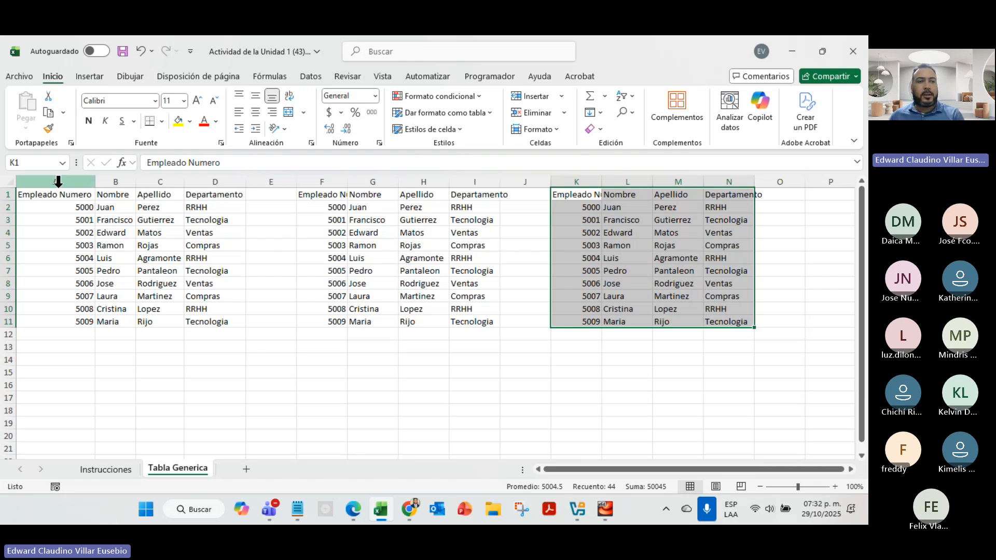
Highlight the Empleado Numero column in each of the three data blocks to compare their widths
drag(49, 194, 45, 318)
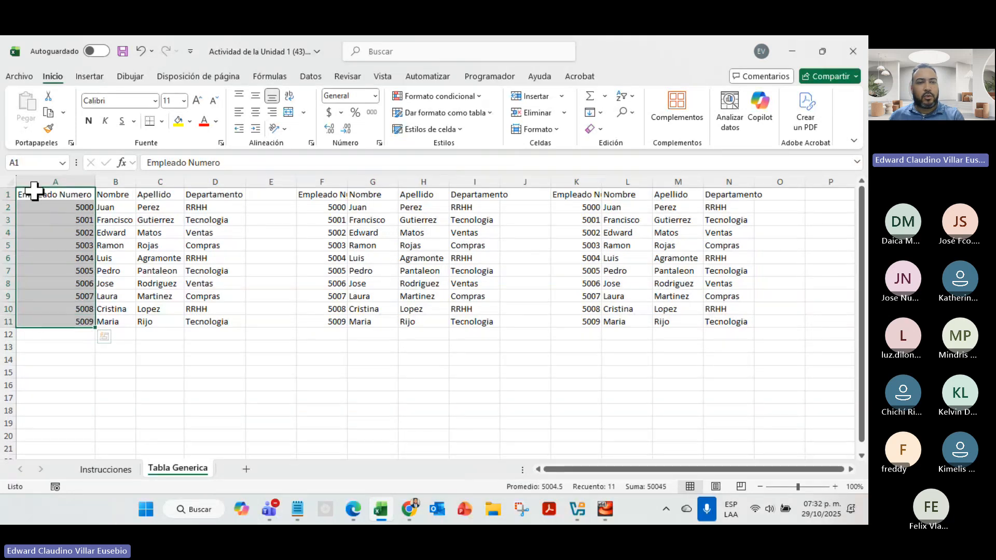
drag(318, 196, 325, 318)
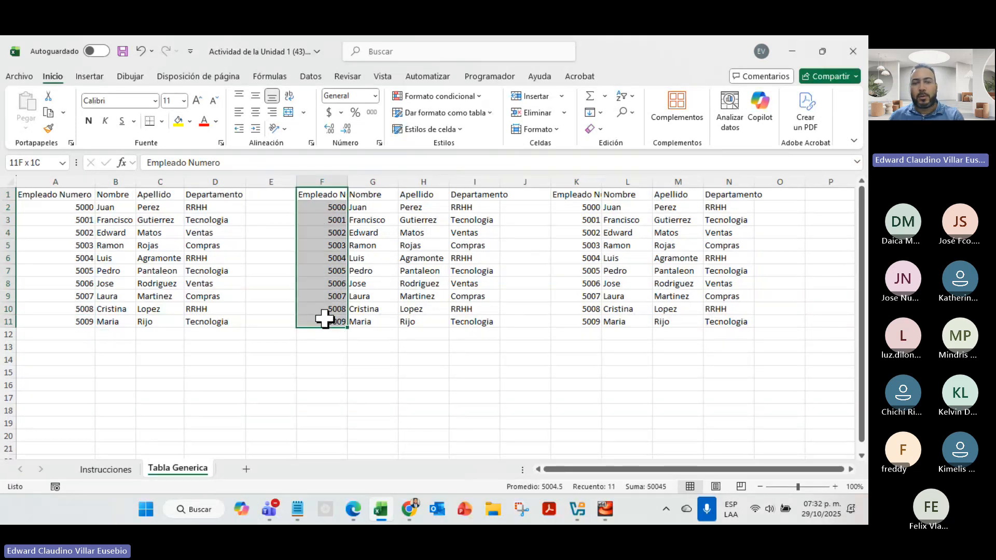
drag(577, 193, 582, 318)
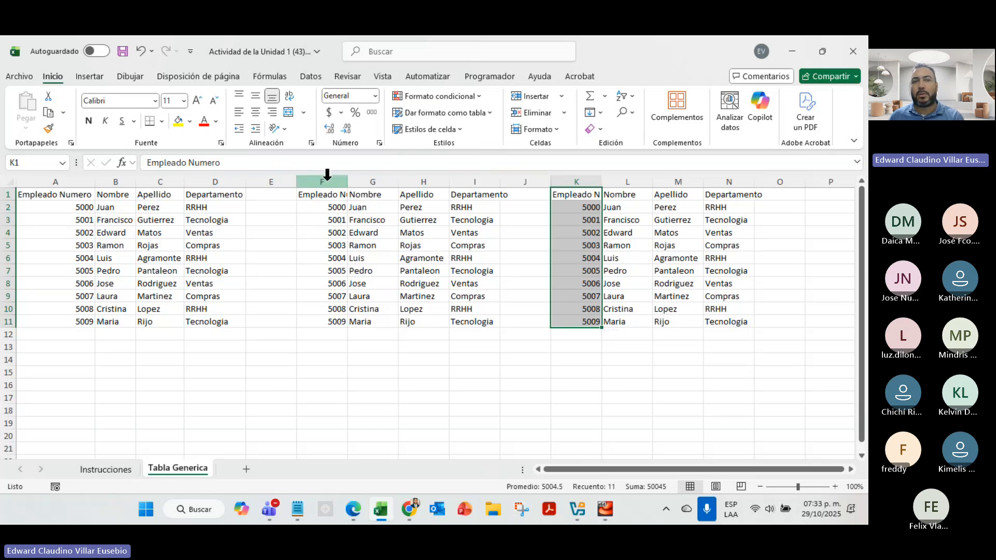
Try widening column F to show its full Empleado Numero header, and undo the width changes
drag(346, 182, 378, 184)
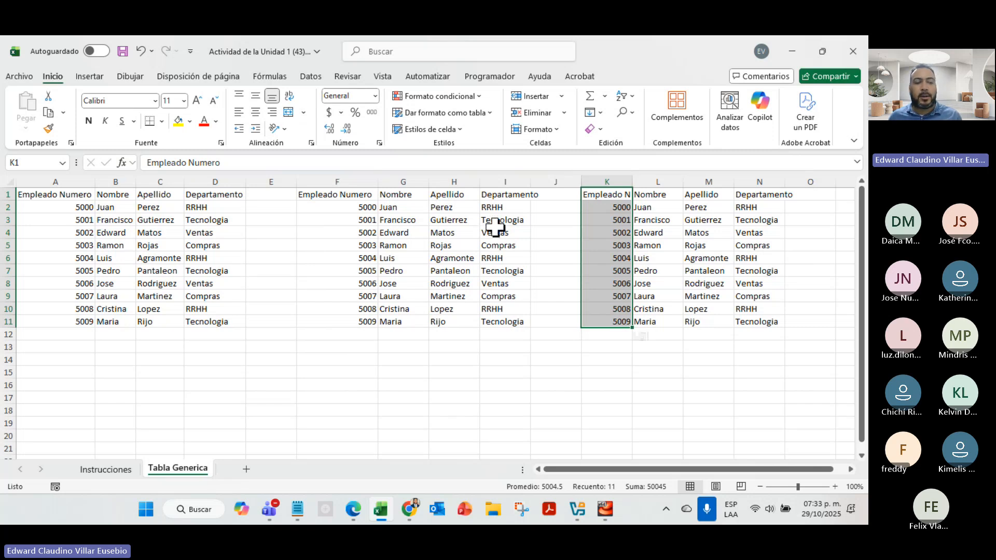
key(ctrl+z)
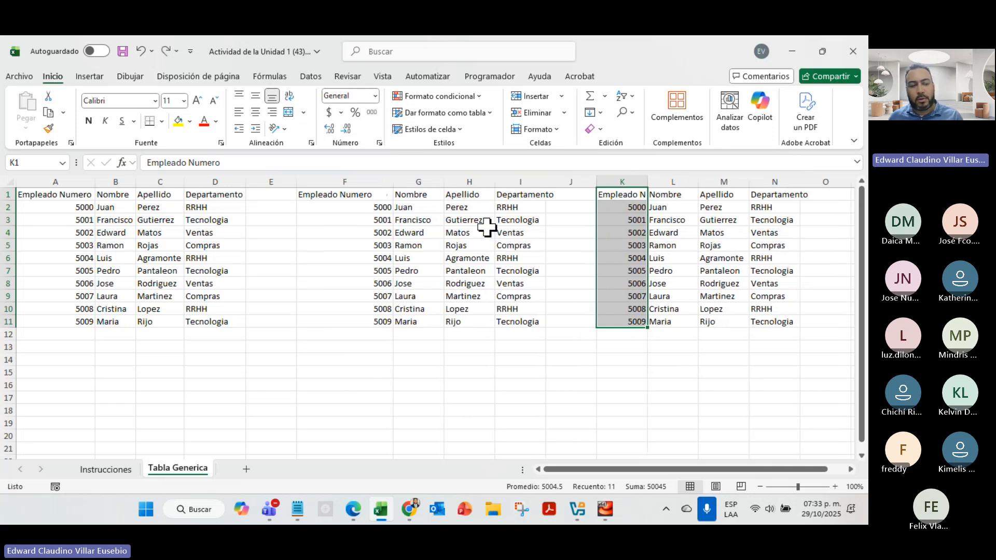
key(ctrl+y)
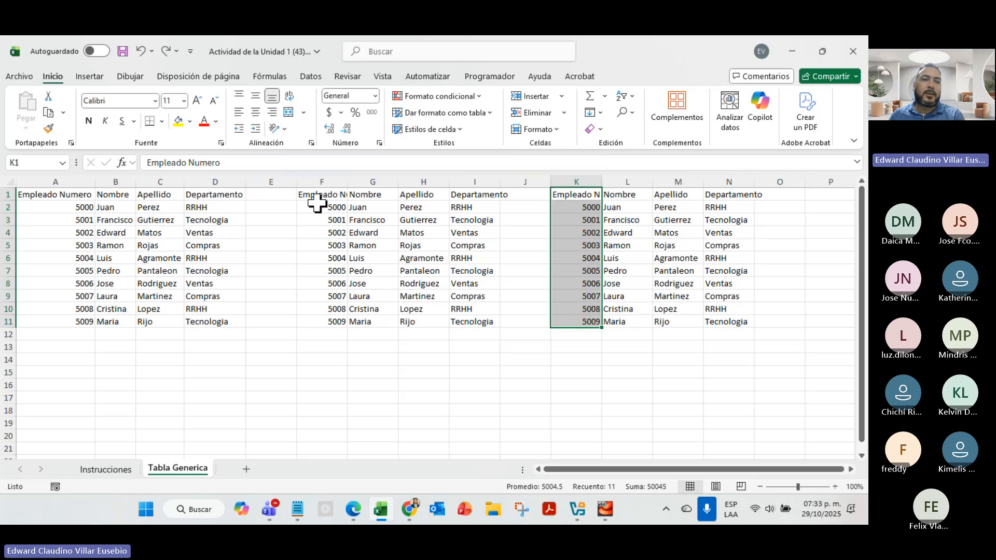
Auto-fit the widths of columns F through I to their contents
drag(310, 217, 482, 404)
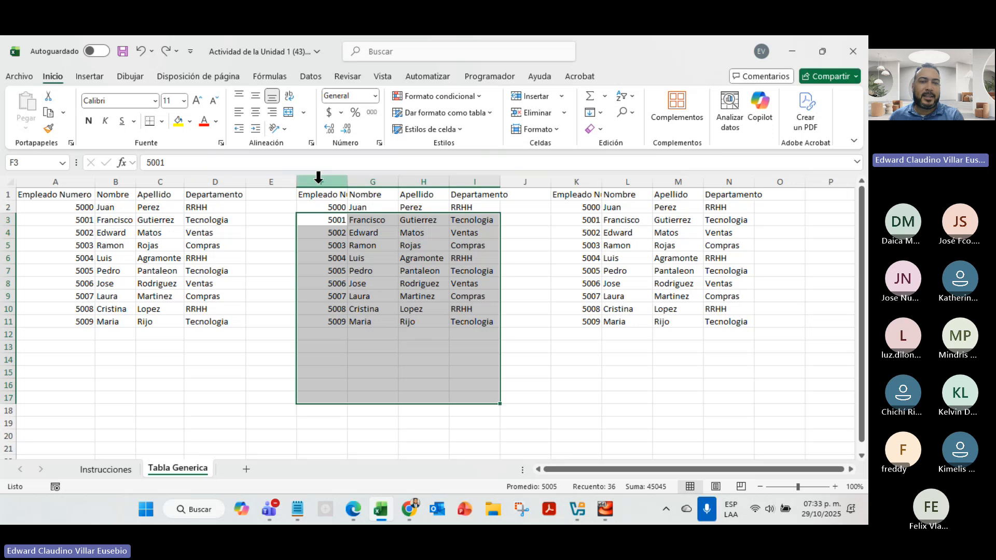
double_click(505, 177)
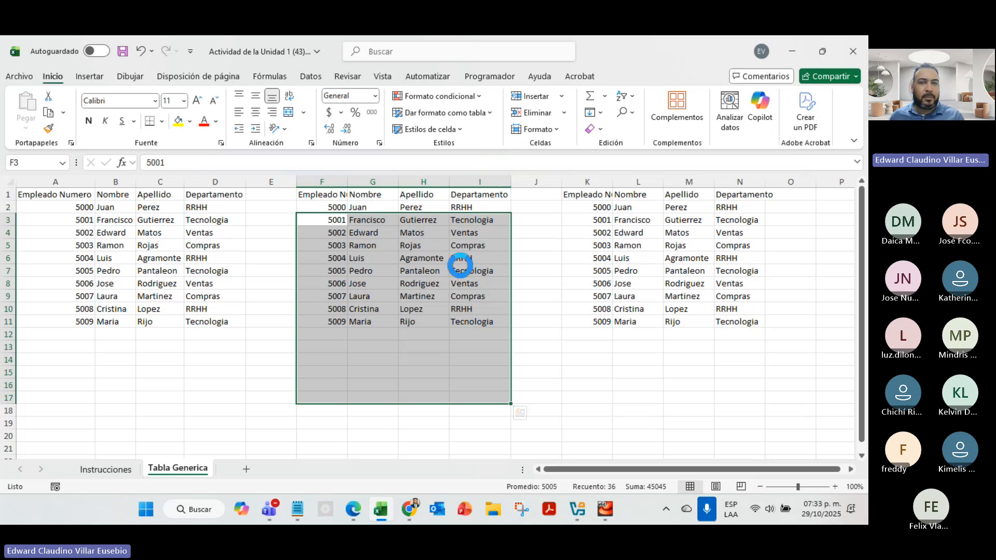
key(ctrl+z)
double_click(500, 178)
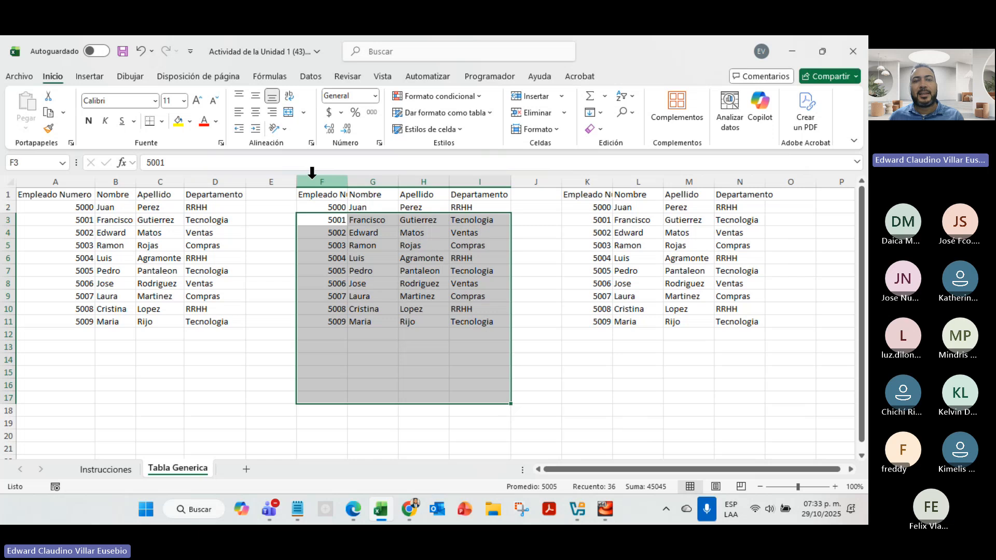
drag(315, 177, 470, 175)
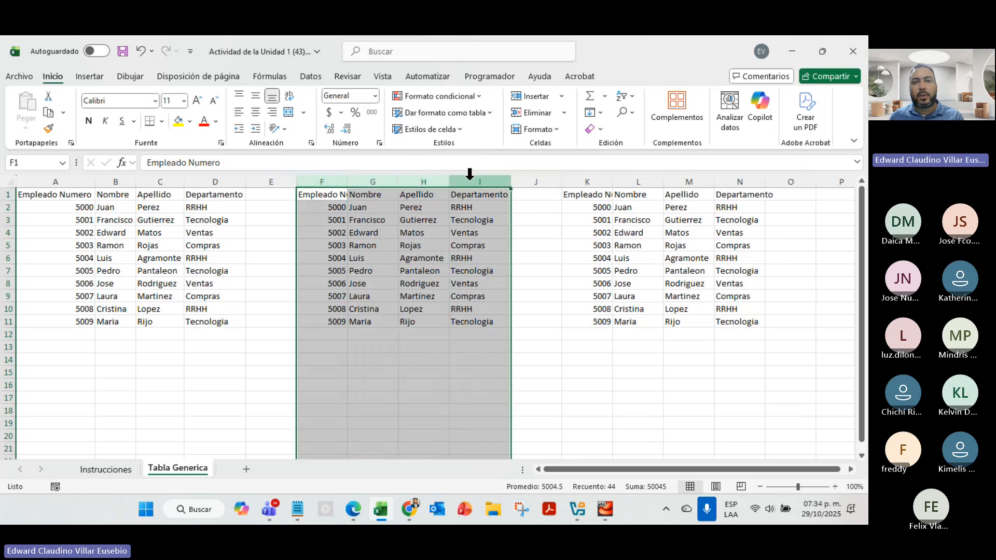
double_click(512, 178)
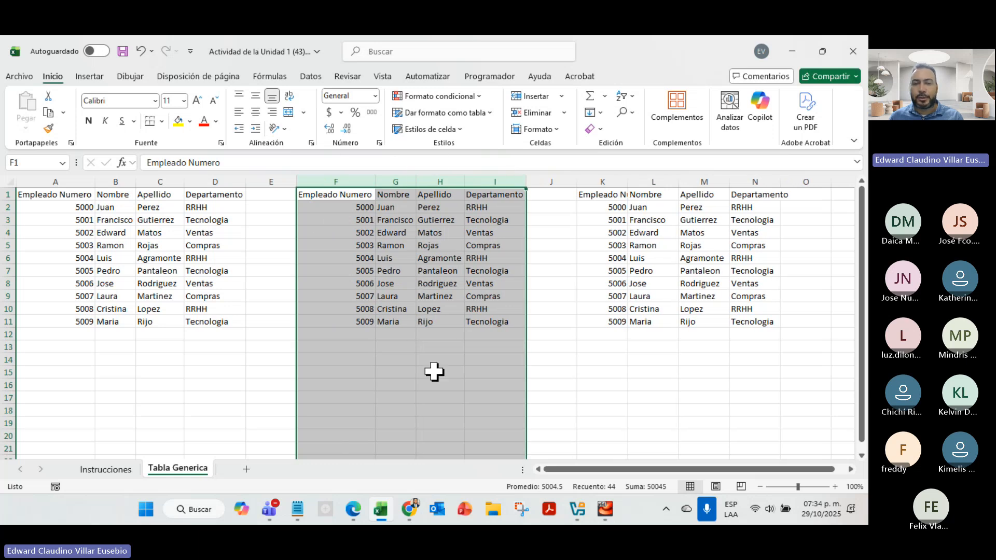
Enter ADADASDADADSADSADAD in F12 and auto-fit columns F through I to the longer content
click(324, 336)
text(ADADASDADADSADSADAD)
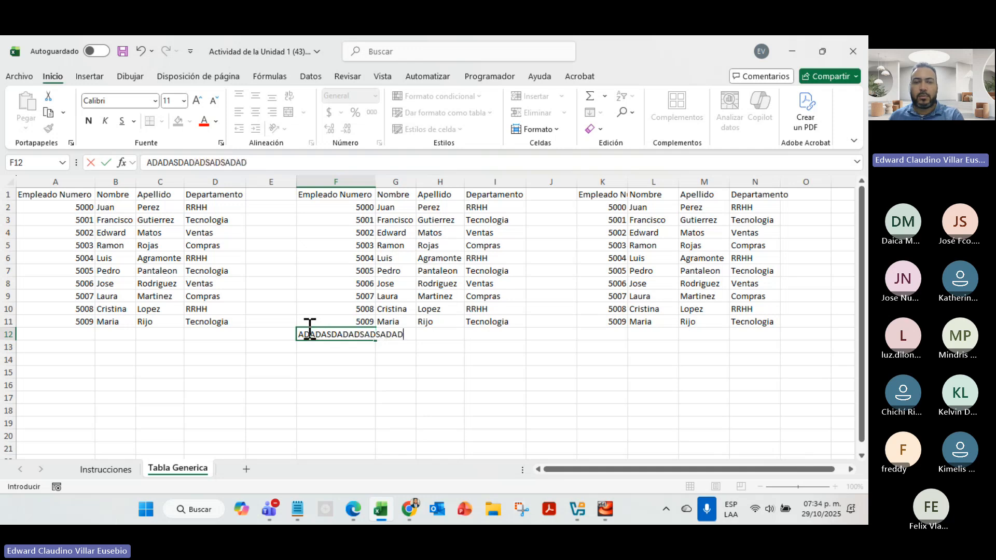
key(Return)
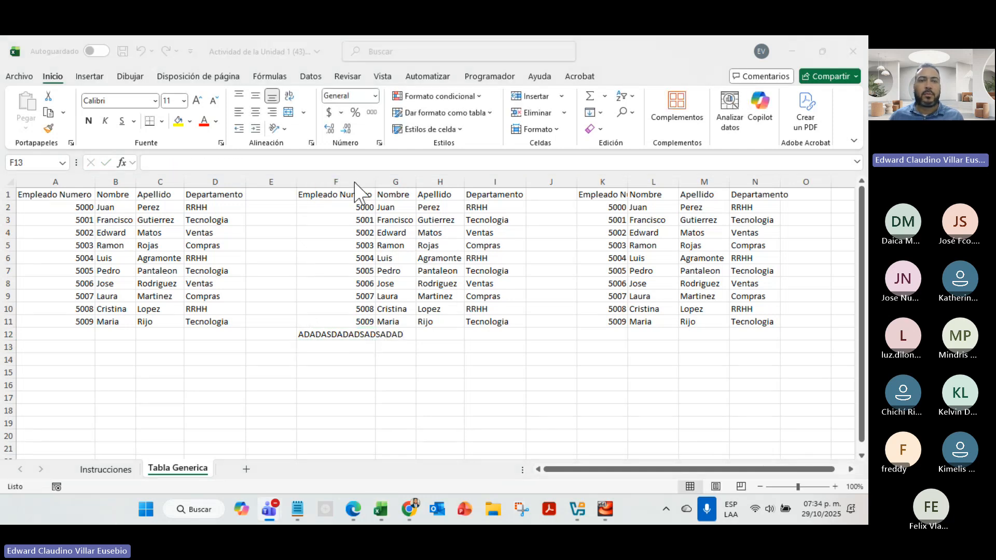
drag(349, 175, 504, 178)
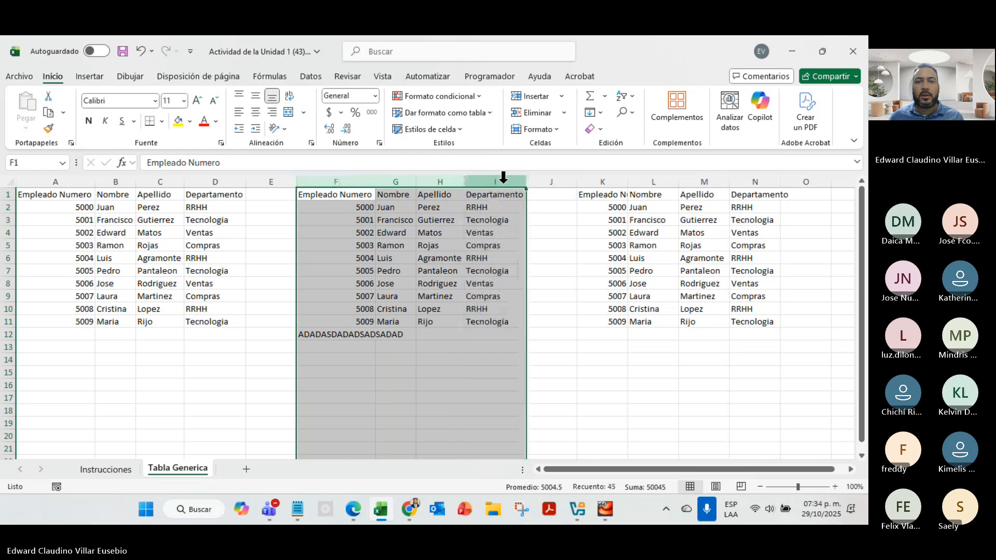
double_click(525, 181)
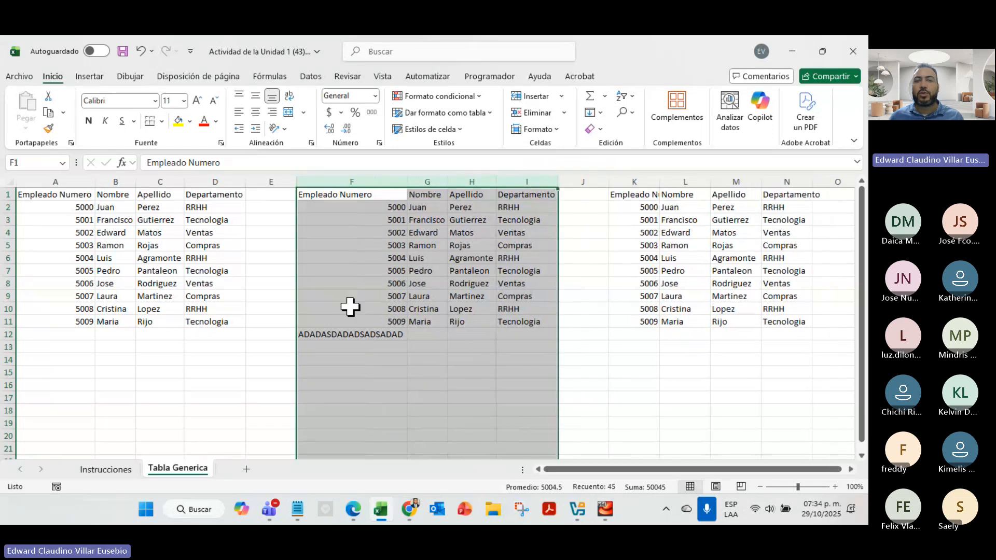
Clear the sample text from cell F12
click(346, 332)
key(Delete)
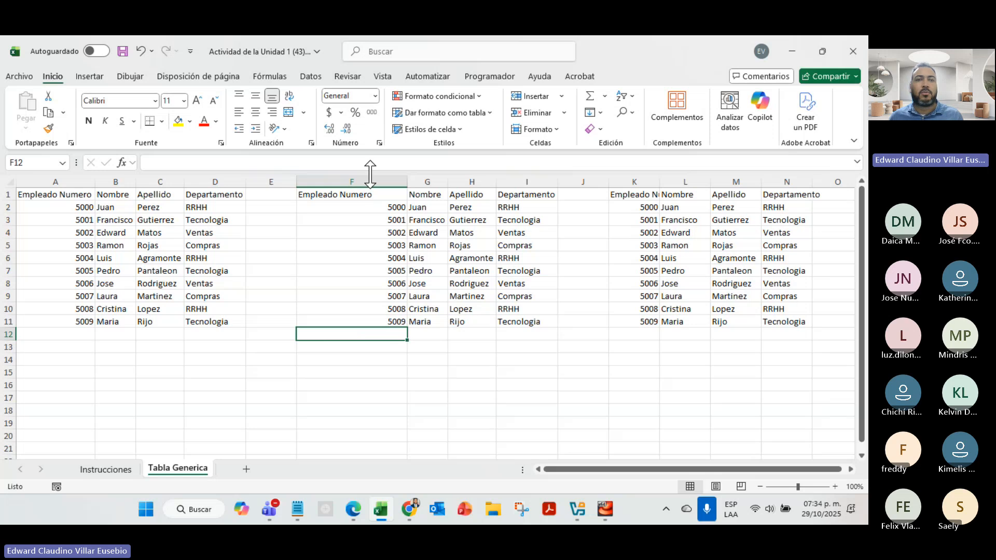
Auto-fit the widths of columns F through I to their contents
drag(365, 182, 542, 178)
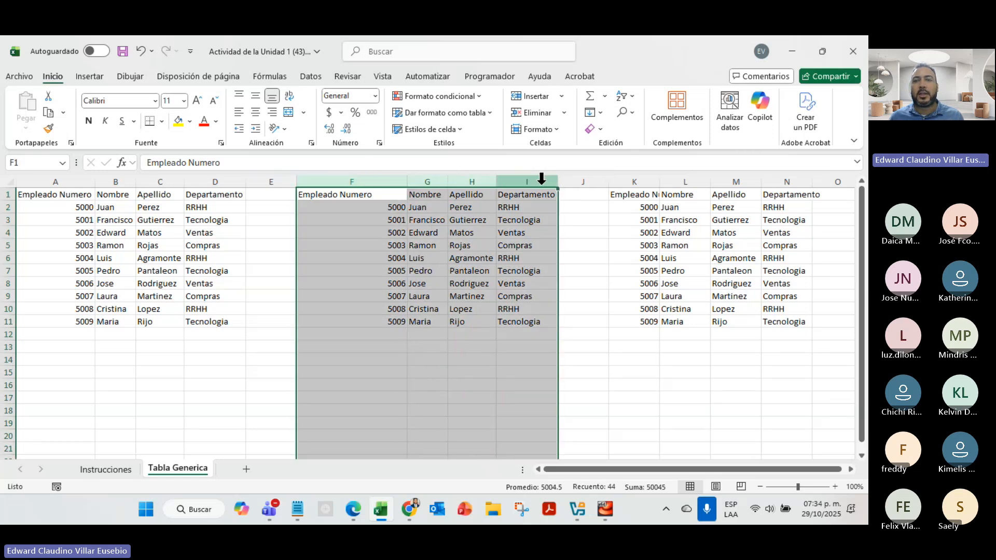
double_click(558, 181)
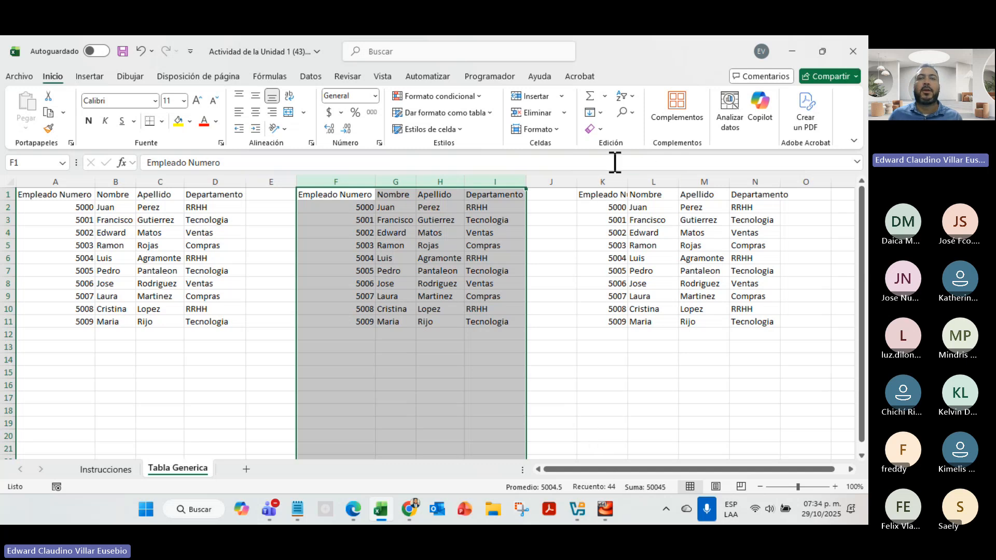
Try widening column K manually to fit its Empleado Numero header, and undo the width changes
drag(629, 182, 672, 183)
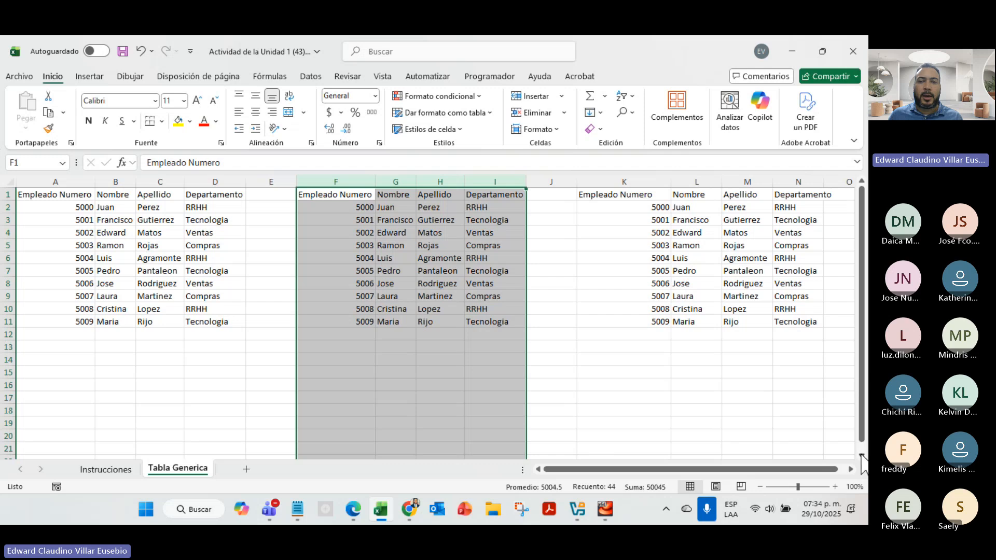
scroll(863, 459, down, 2)
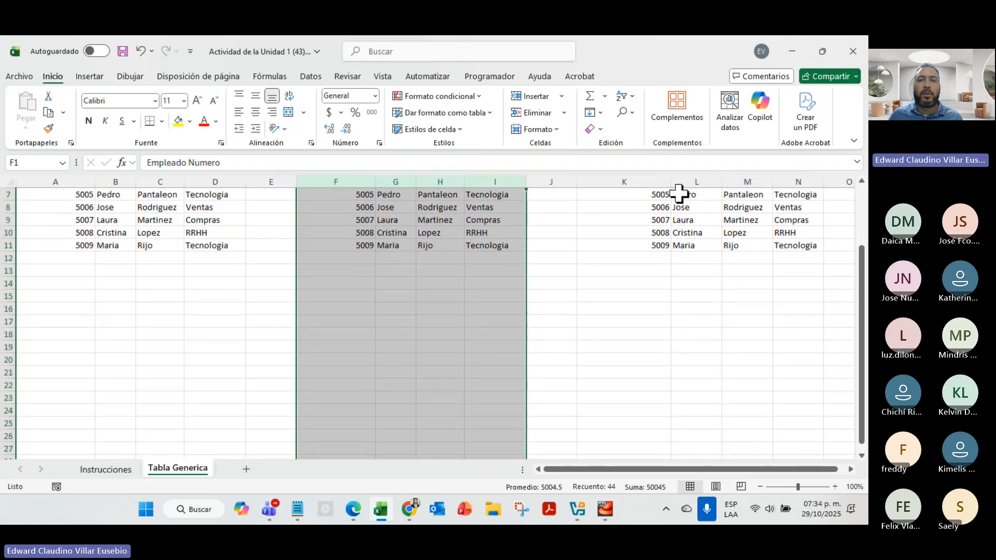
drag(672, 183, 706, 186)
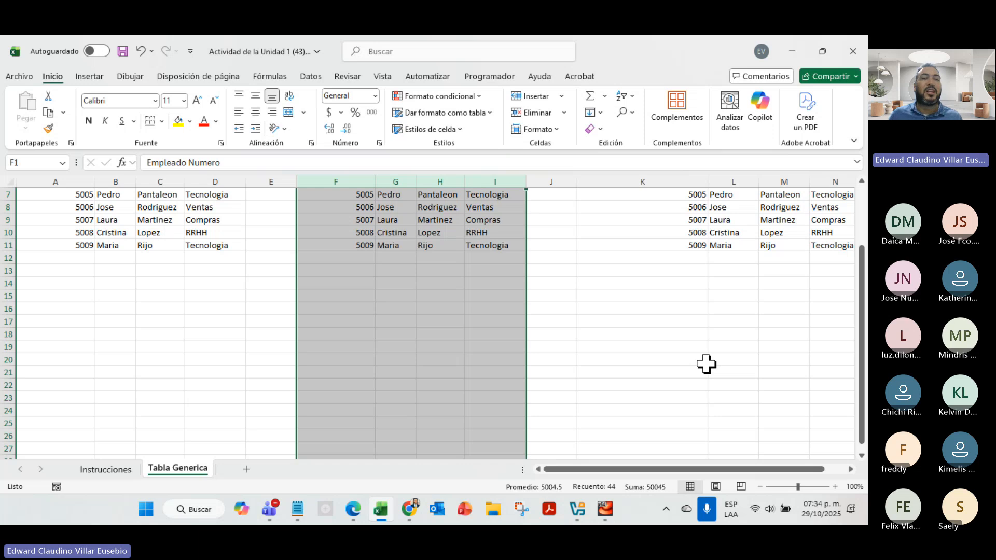
scroll(706, 364, up, 2)
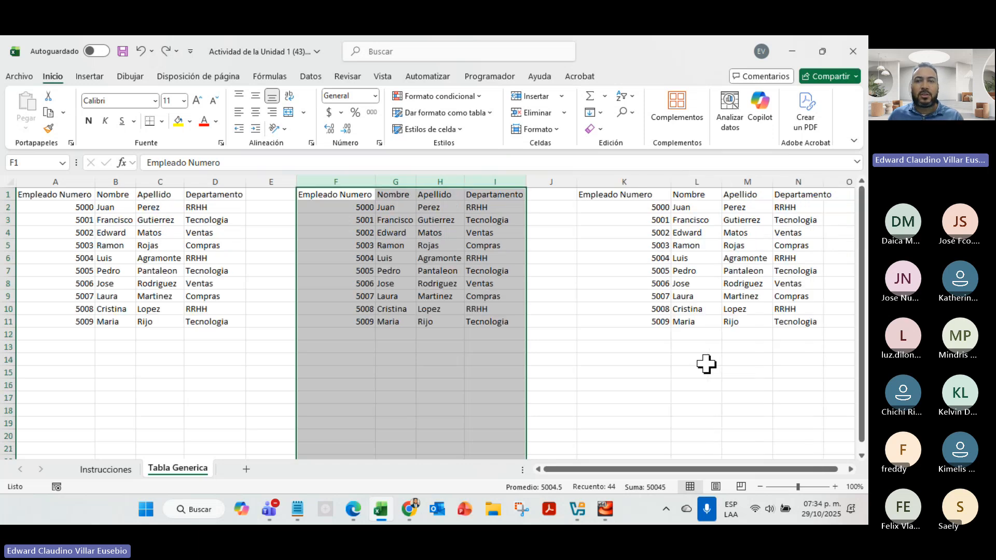
key(ctrl+z)
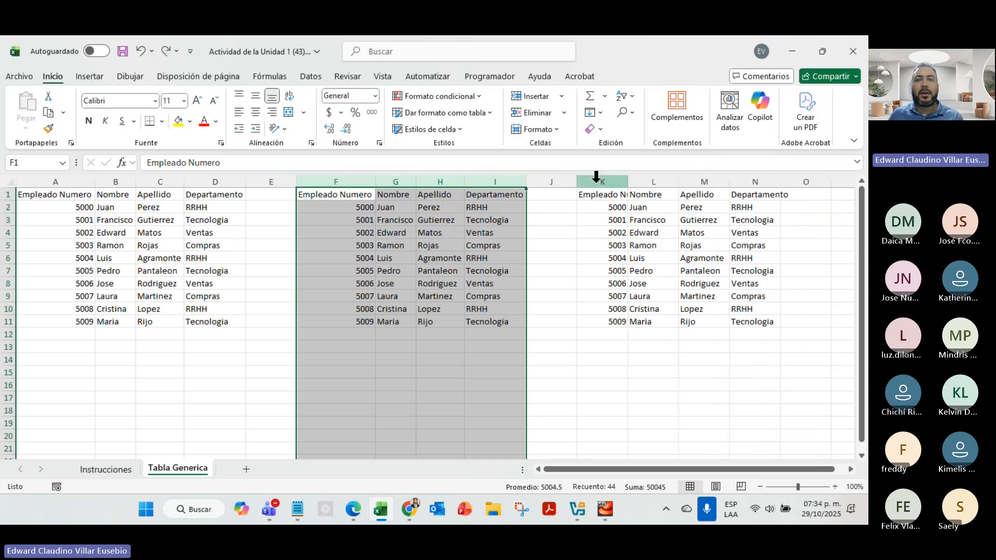
Auto-fit the widths of columns K through N to their contents
drag(596, 176, 761, 176)
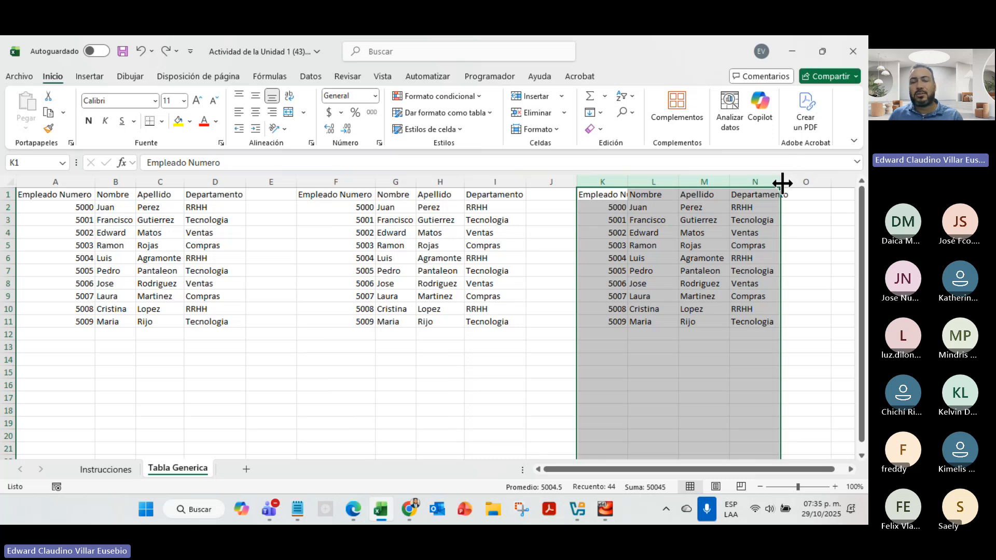
double_click(782, 182)
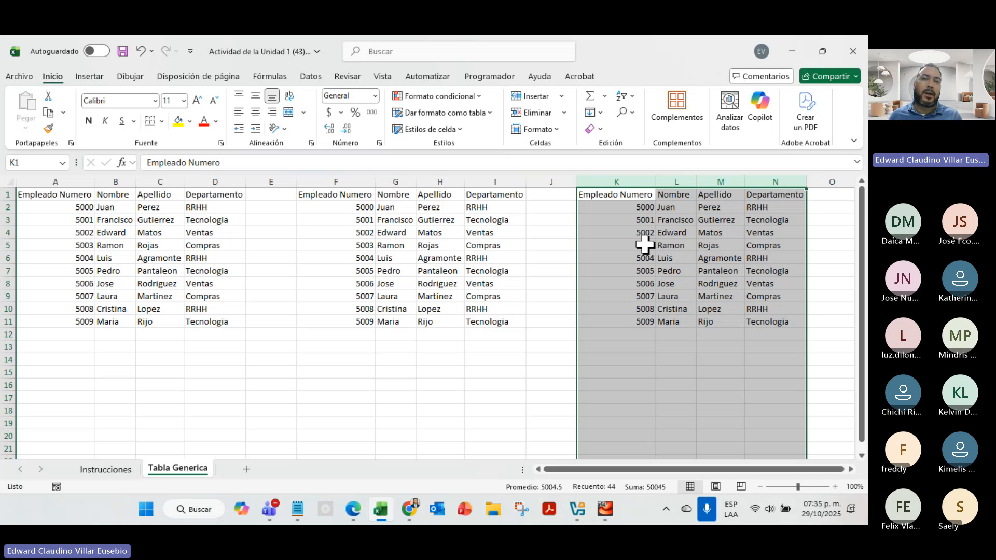
click(591, 334)
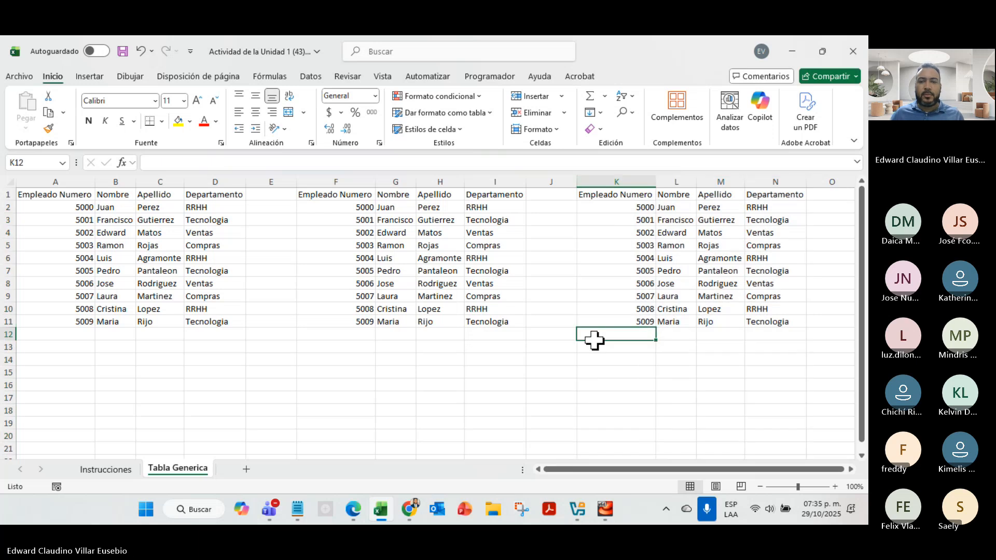
click(541, 381)
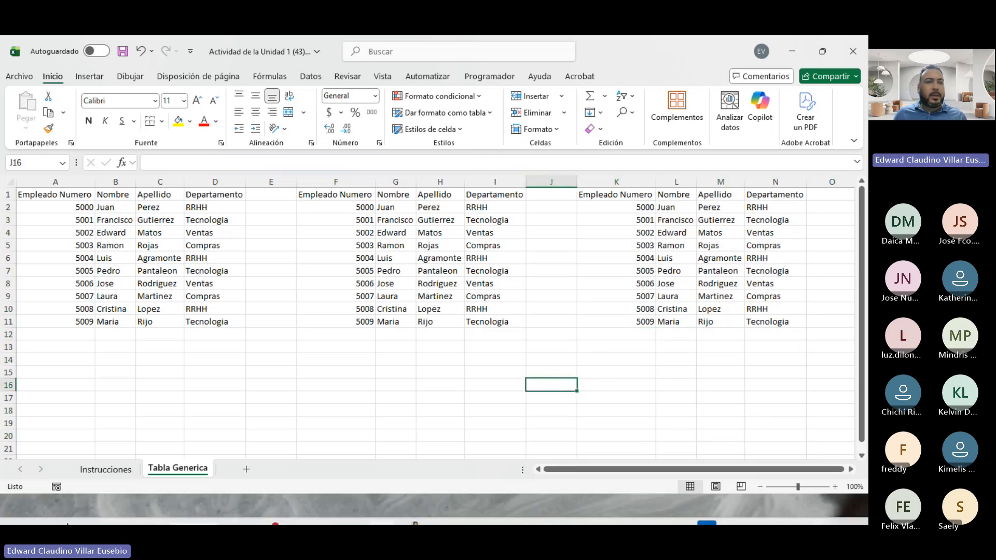
click(264, 293)
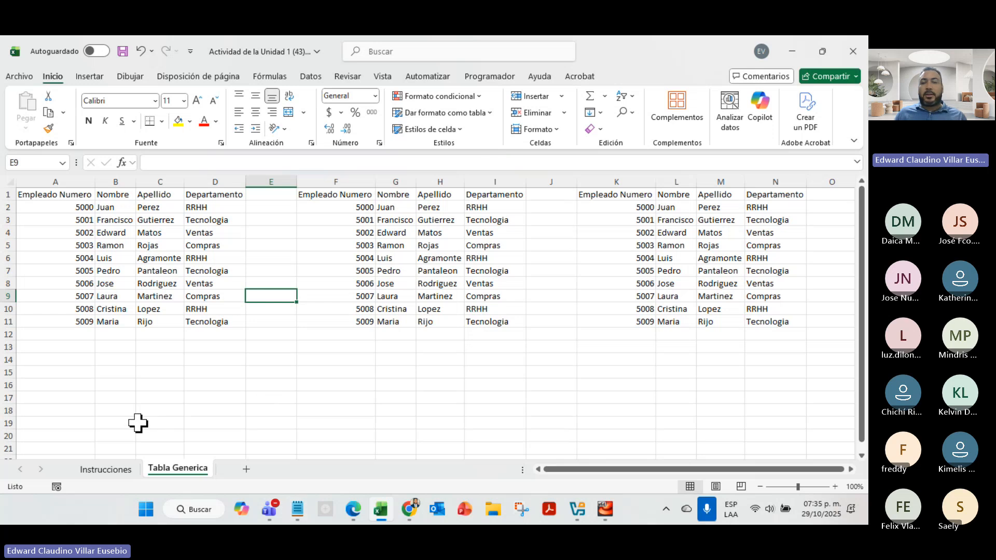
Review the exercise steps on the Instrucciones sheet and the table creation options for the first data group on Tabla Generica
click(109, 470)
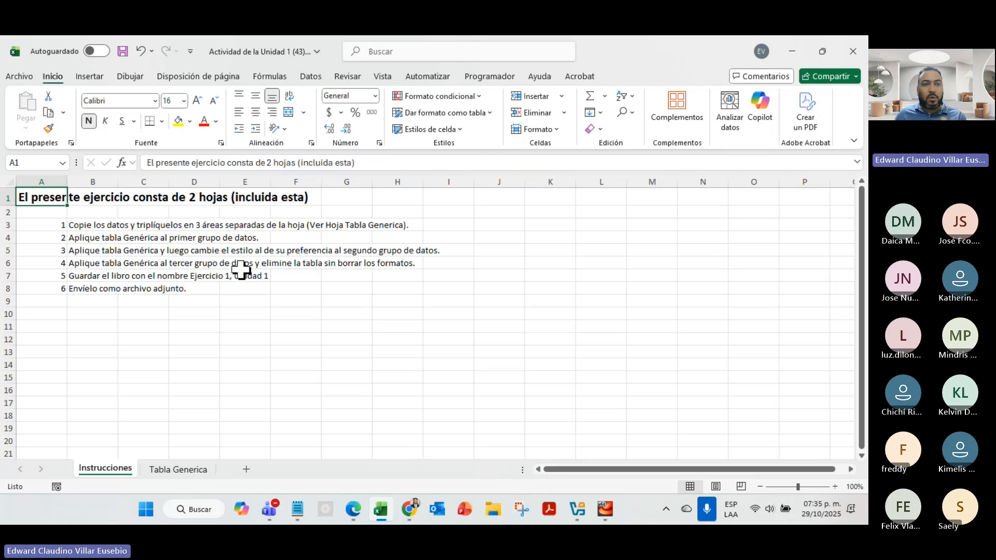
click(189, 469)
click(122, 232)
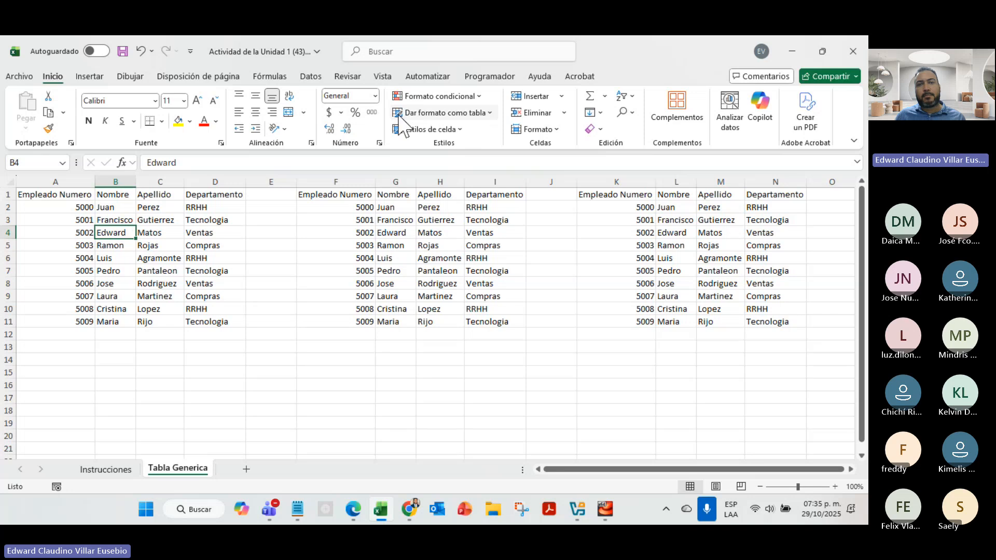
click(488, 114)
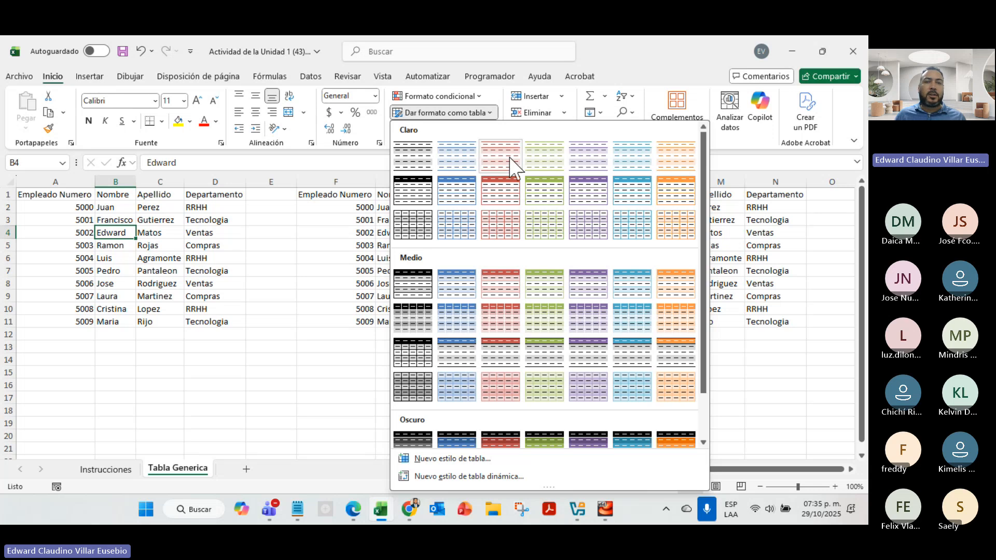
click(90, 76)
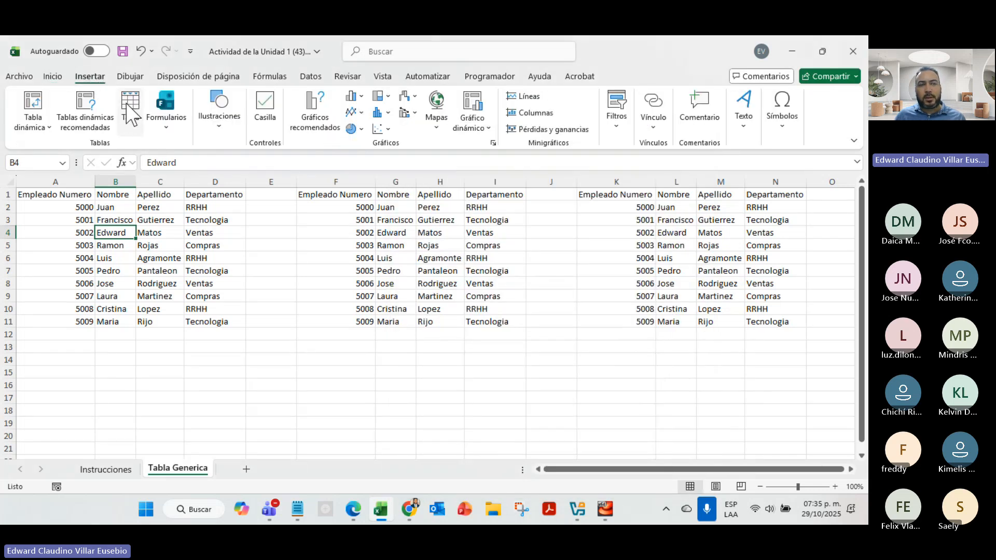
click(46, 78)
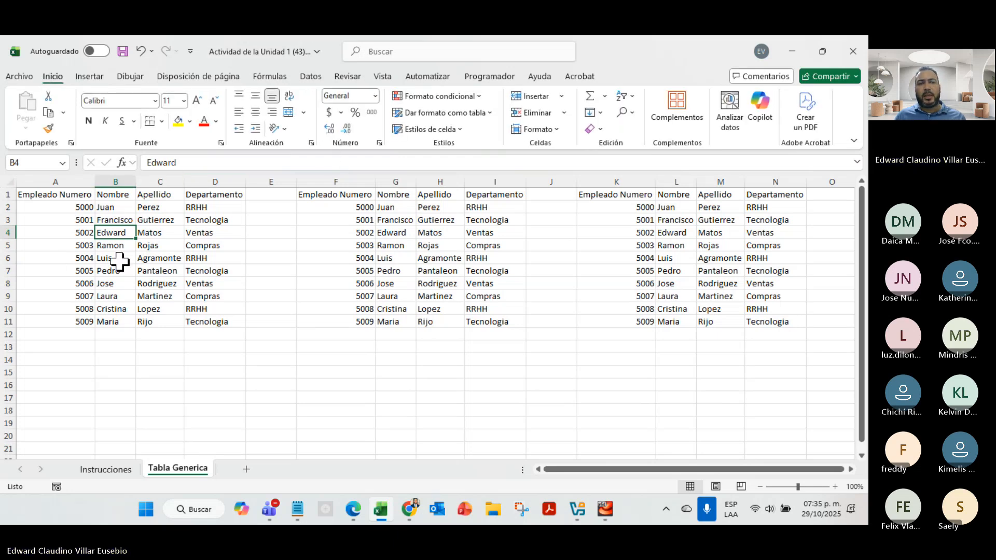
Try formatting the first data group, A1:D11, as a table with a light blue style, and cancel the table creation
click(158, 284)
click(88, 236)
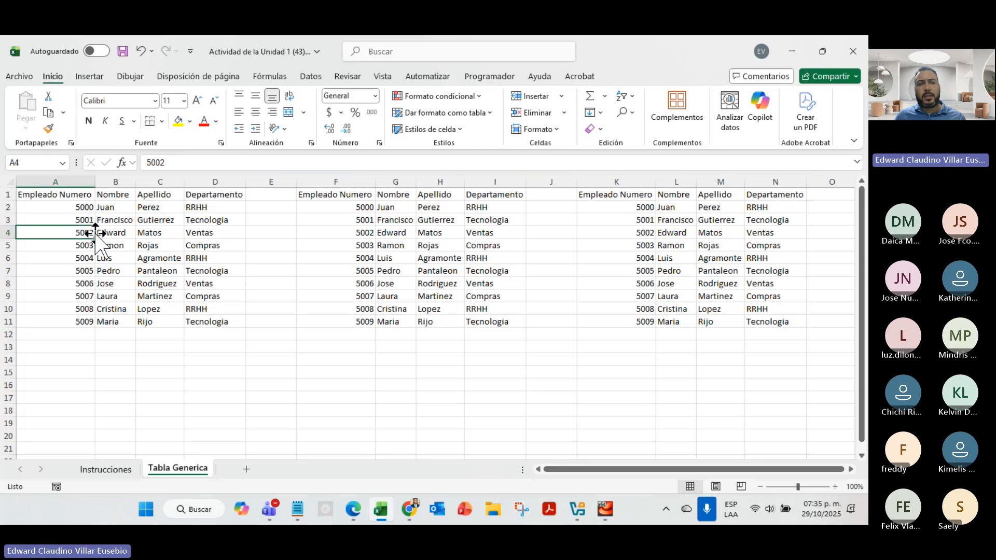
click(116, 234)
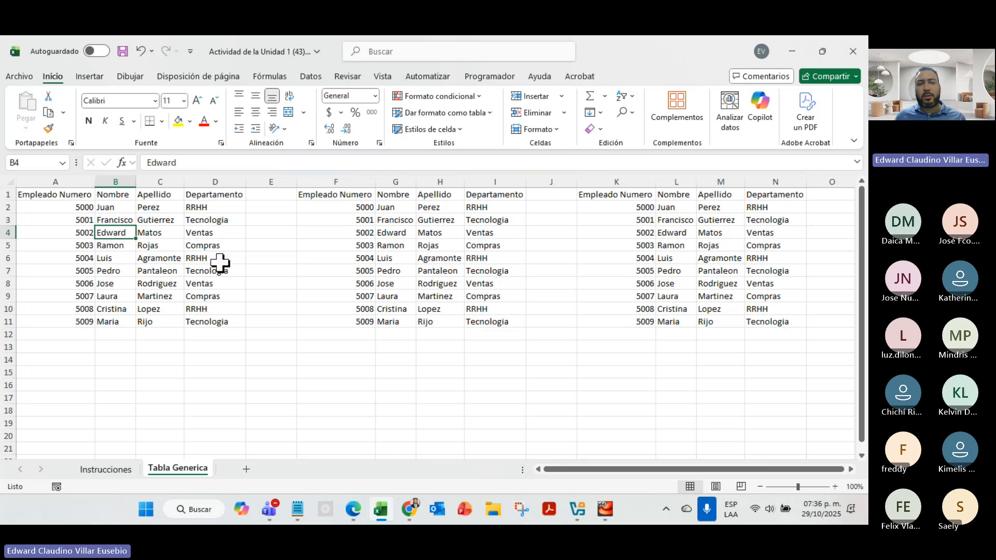
click(459, 113)
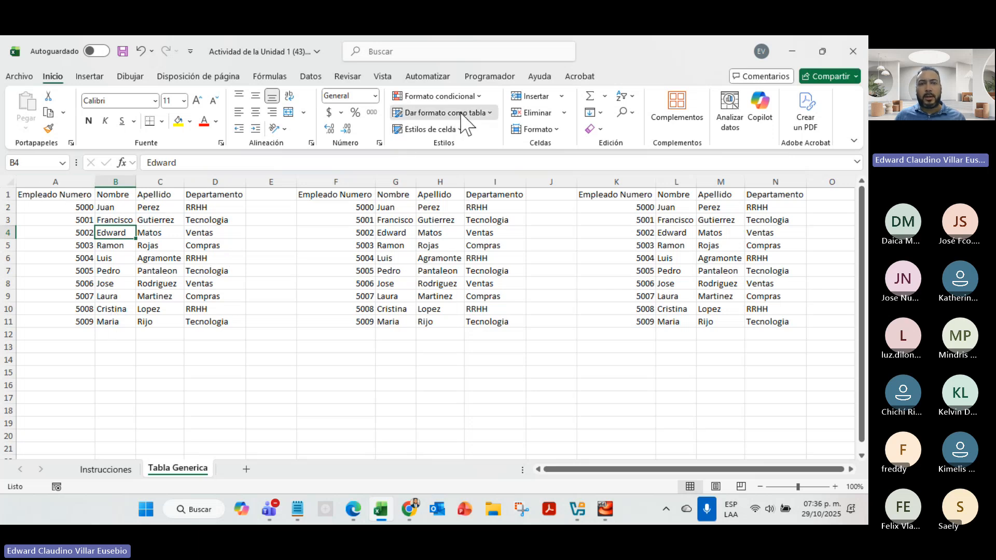
click(451, 192)
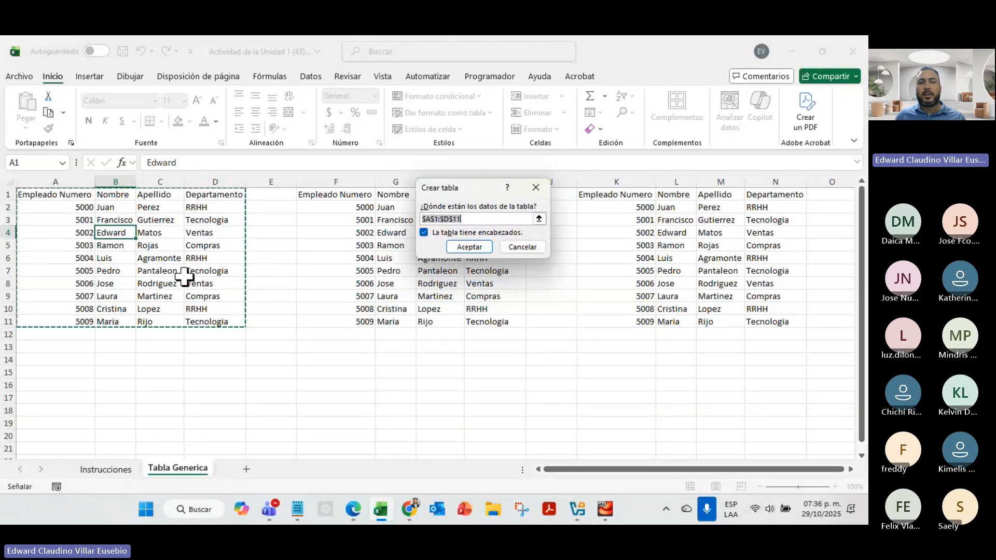
click(522, 246)
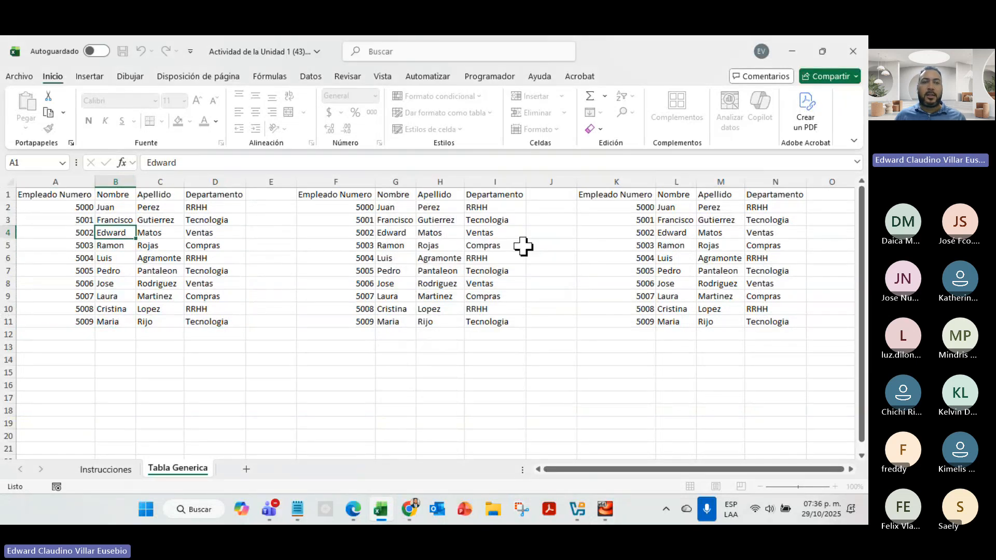
Try deleting the empty column E and creating a table from the joined range A1:H11, cancel it, and undo the column deletion
right_click(269, 181)
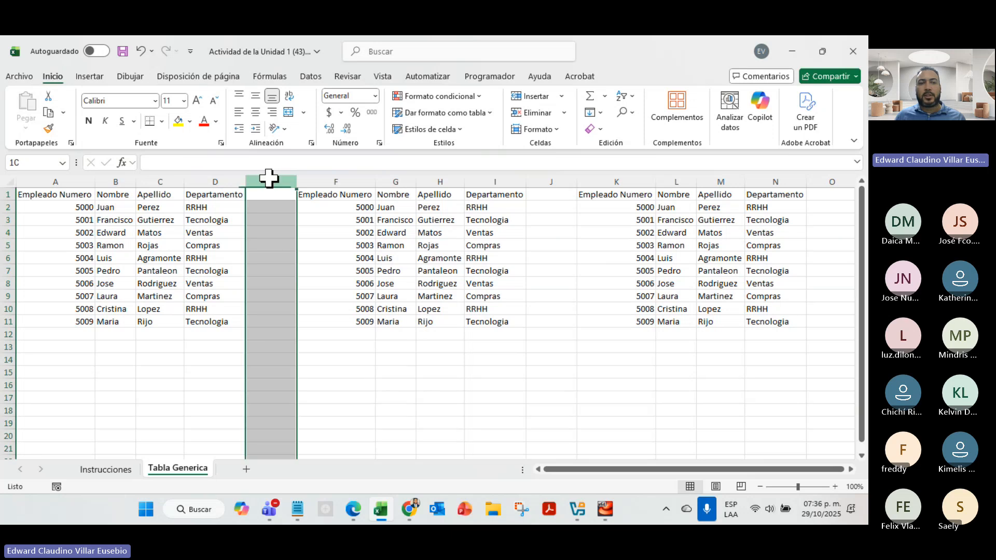
click(290, 311)
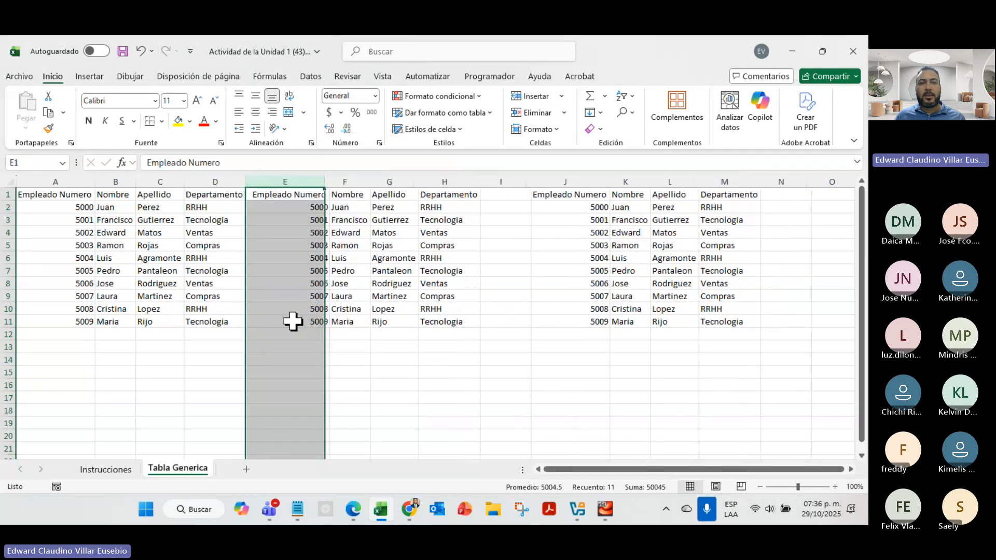
click(151, 248)
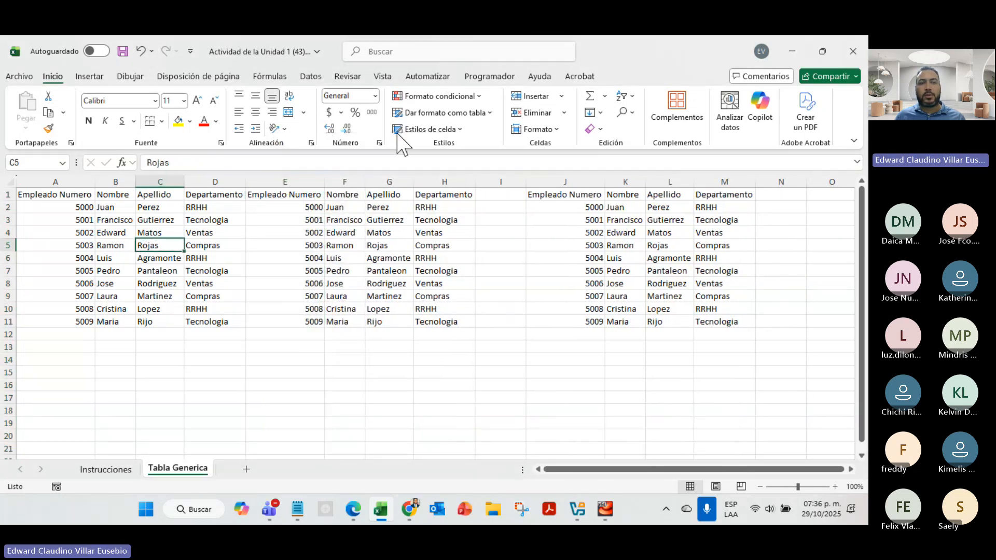
click(441, 113)
click(459, 207)
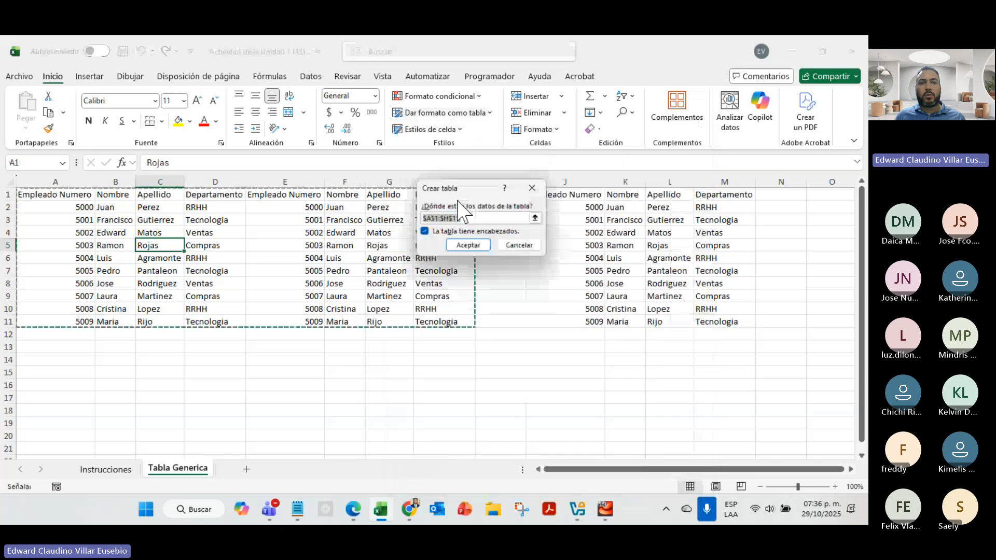
drag(451, 196, 327, 80)
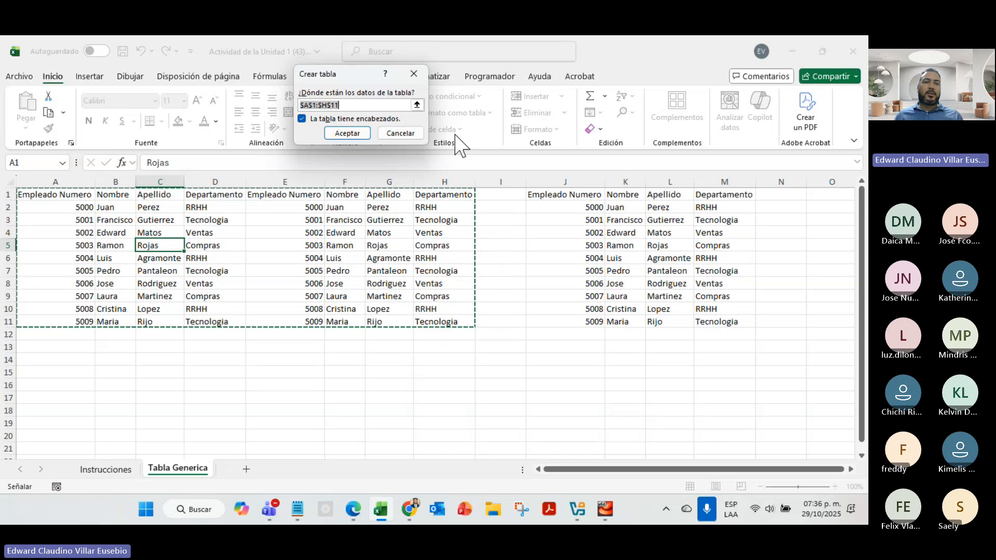
click(404, 133)
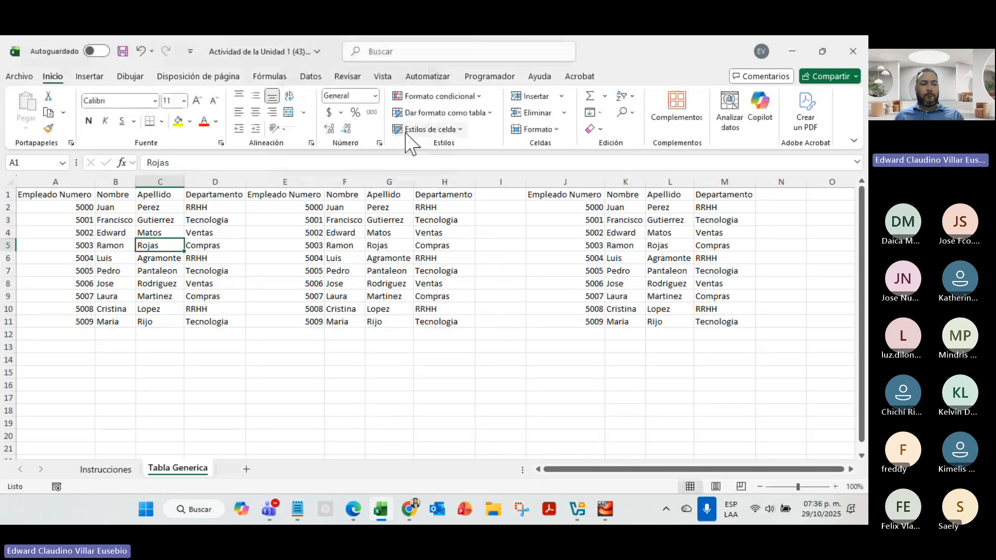
key(ctrl+z)
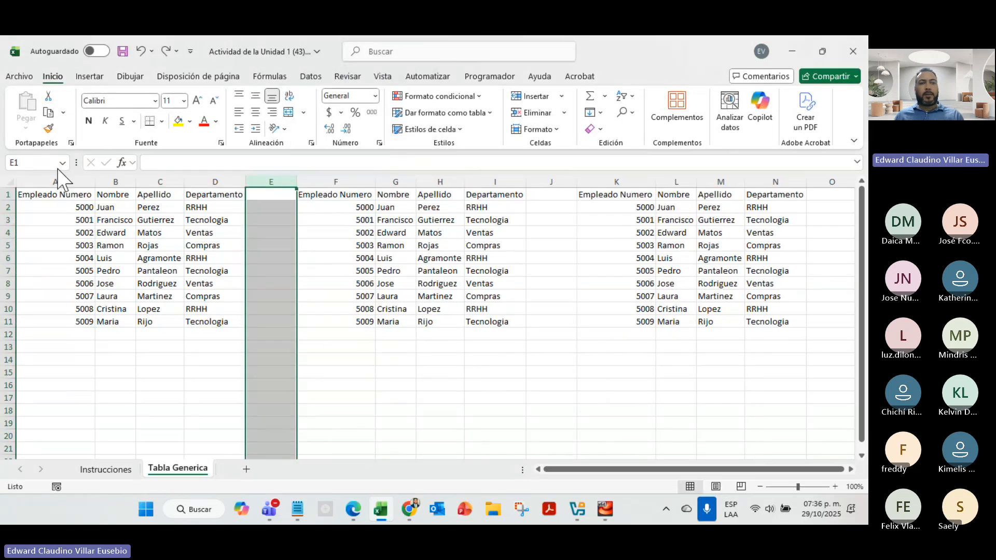
Format the first data group, A1:D11, as a table with headers using the blue style in the first Medio row
click(138, 255)
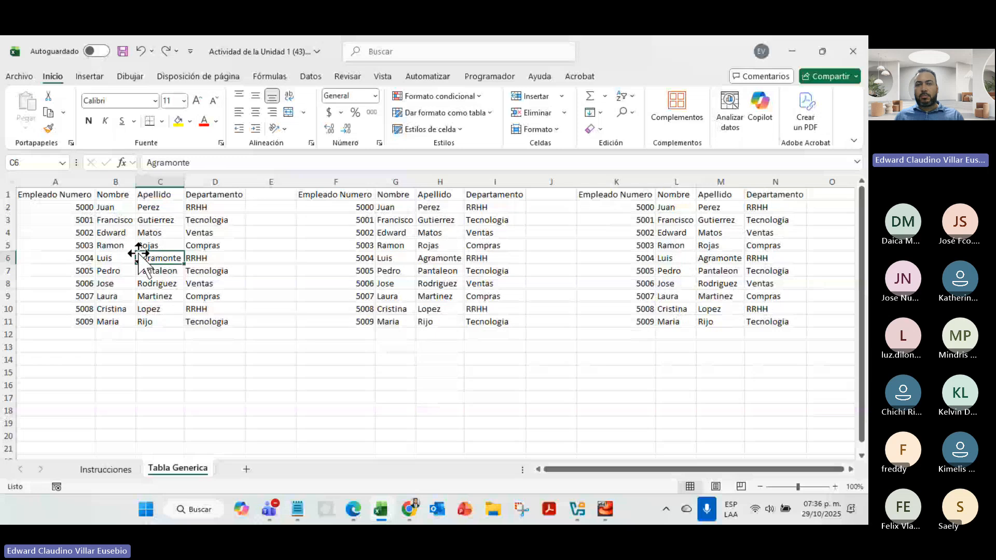
click(482, 114)
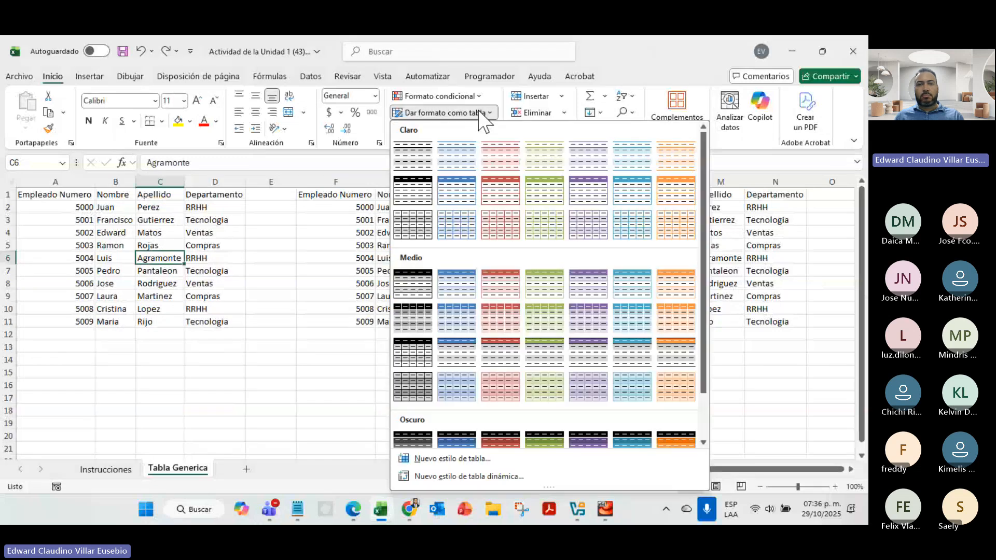
click(451, 285)
click(346, 133)
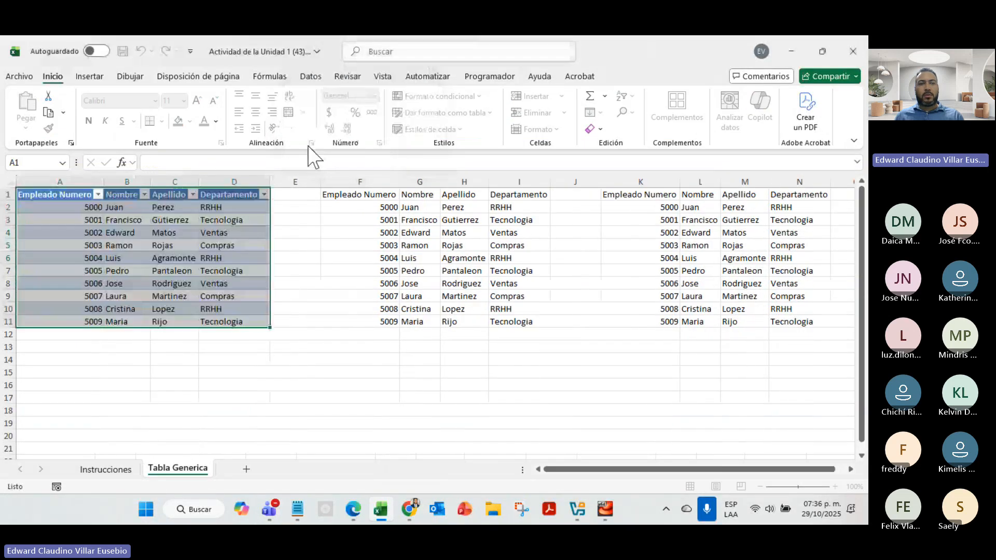
click(126, 242)
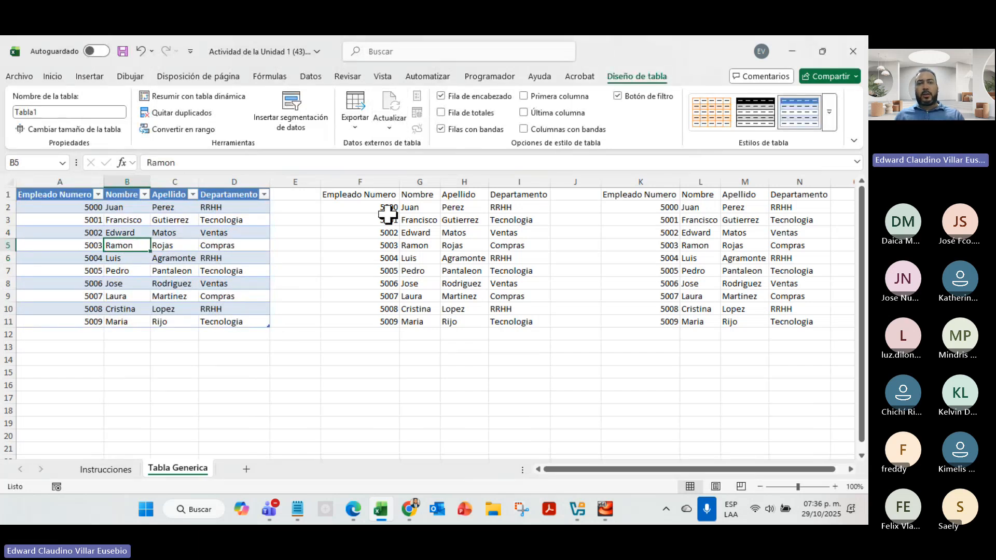
Format the second data group, F1:I11, as a table with headers using the red style with pink banded rows
click(445, 232)
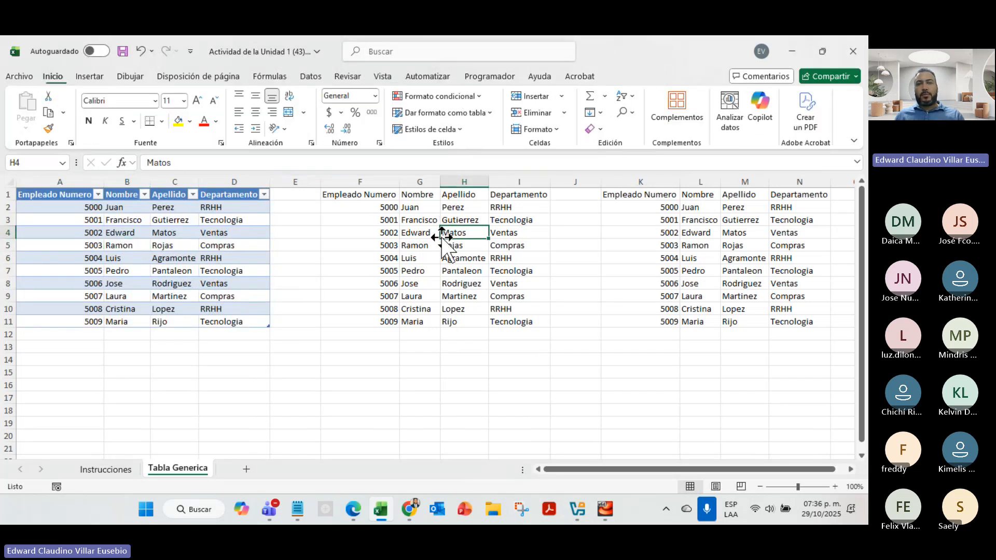
click(457, 113)
click(495, 332)
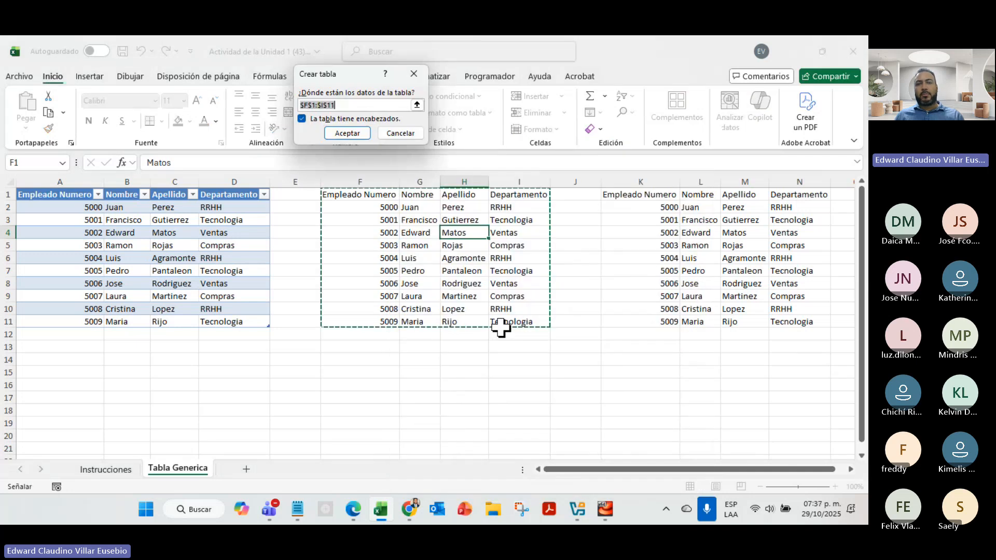
click(347, 133)
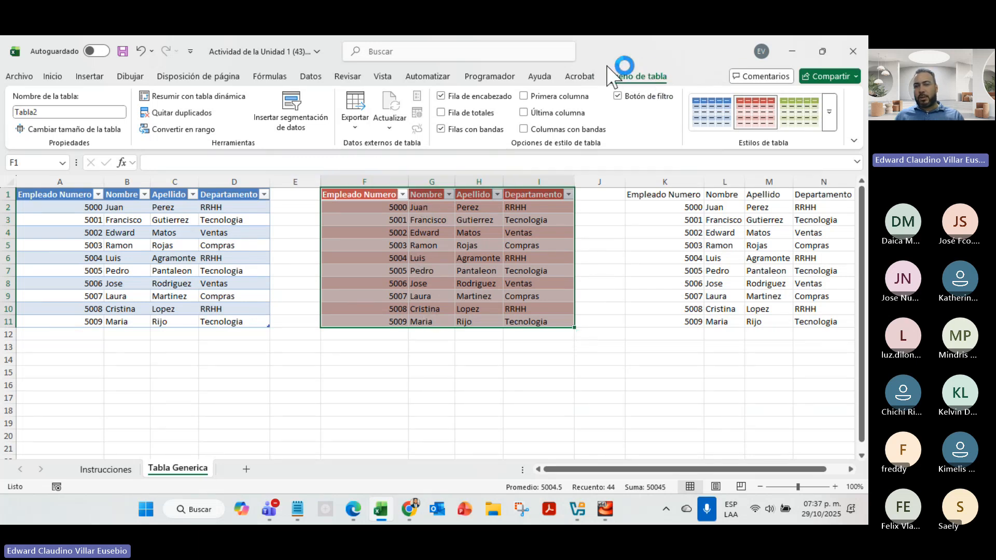
click(763, 237)
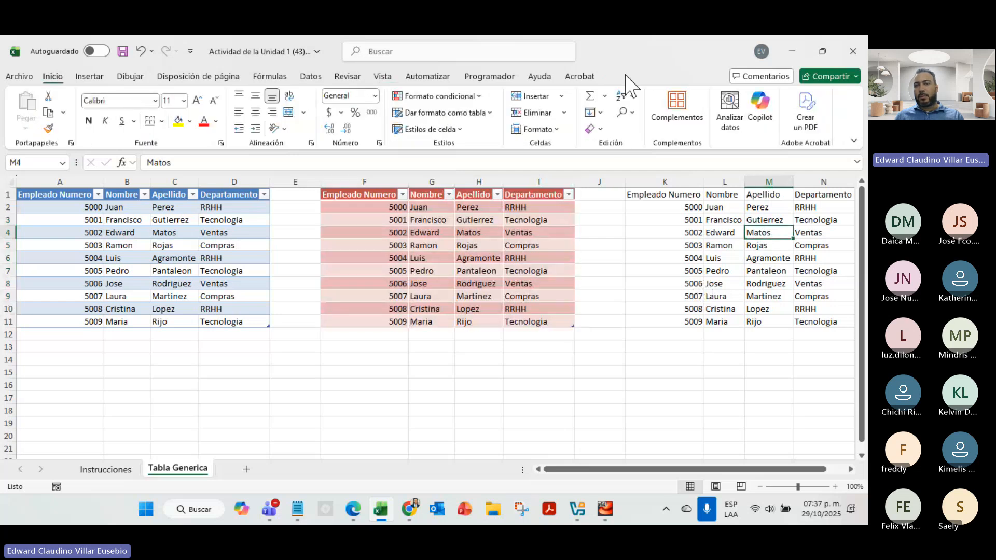
Change the first table's style to the blue Oscuro style with a black header row
click(123, 234)
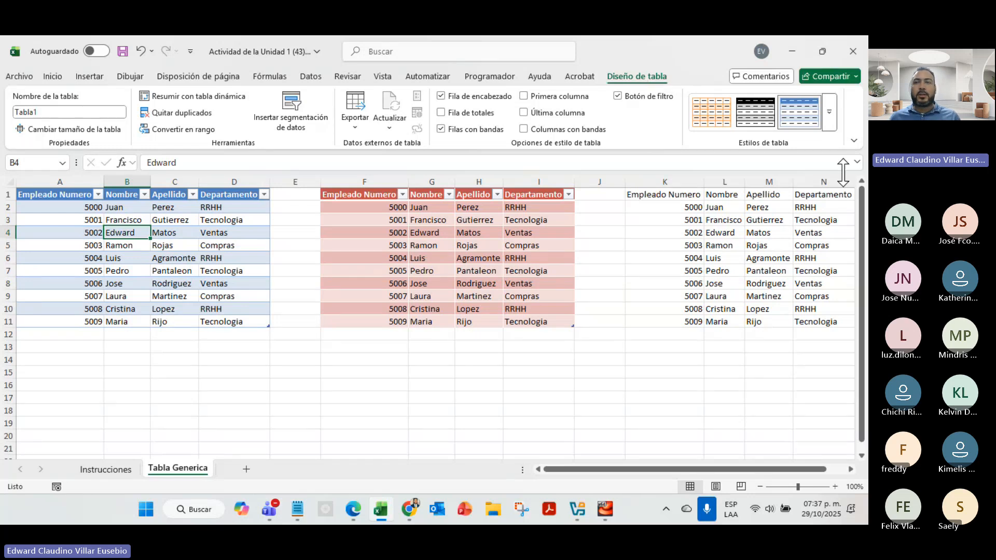
click(829, 114)
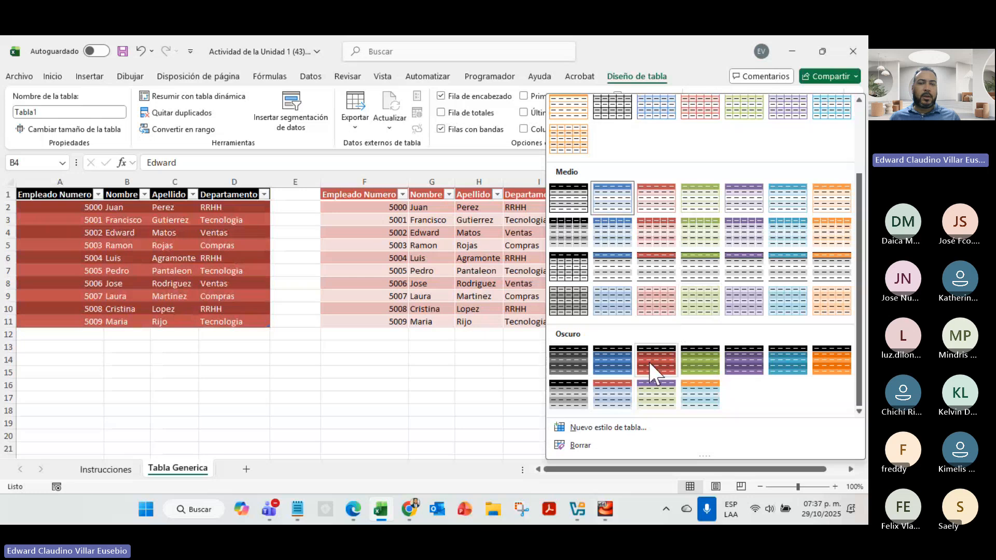
click(616, 359)
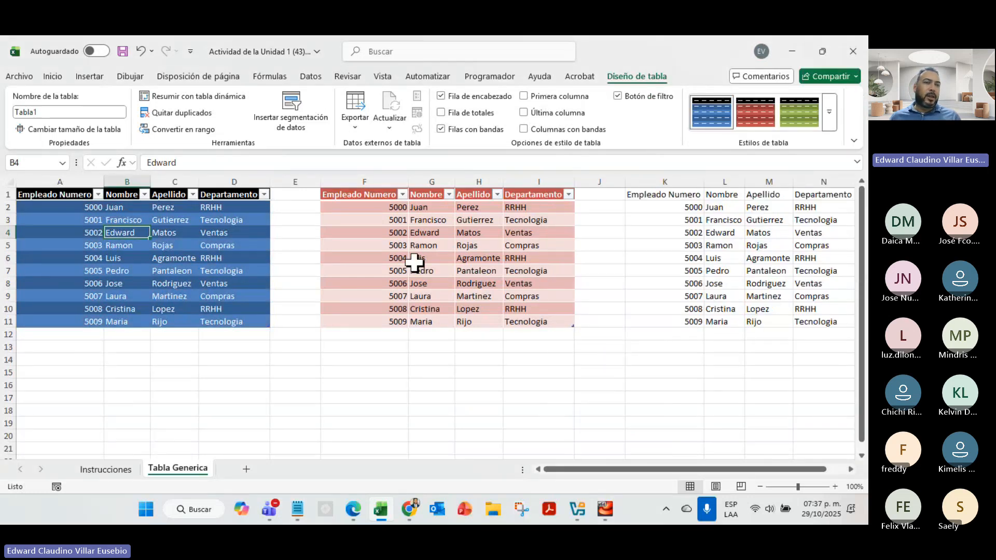
Rename the second table, the red one, as TablaIDECCOP
click(39, 112)
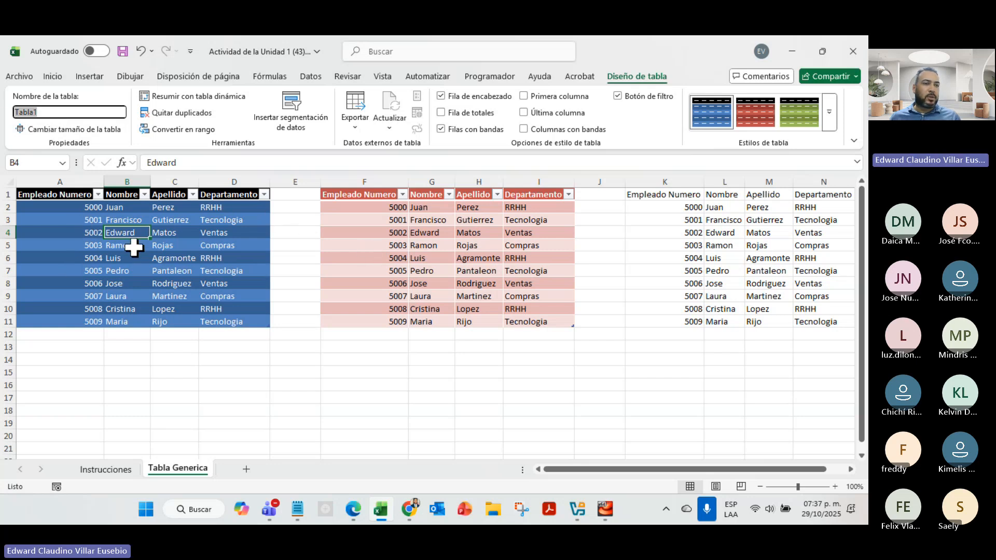
click(427, 262)
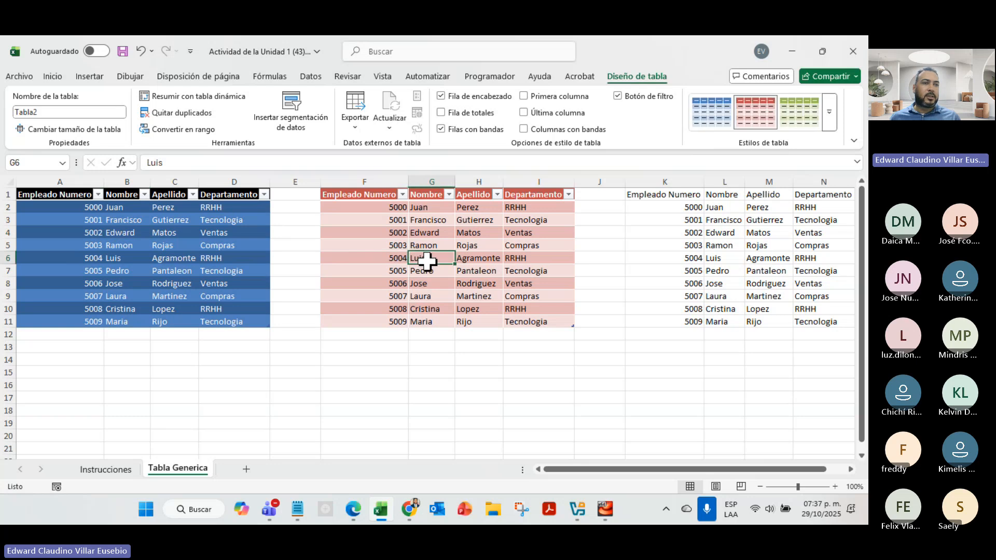
click(54, 109)
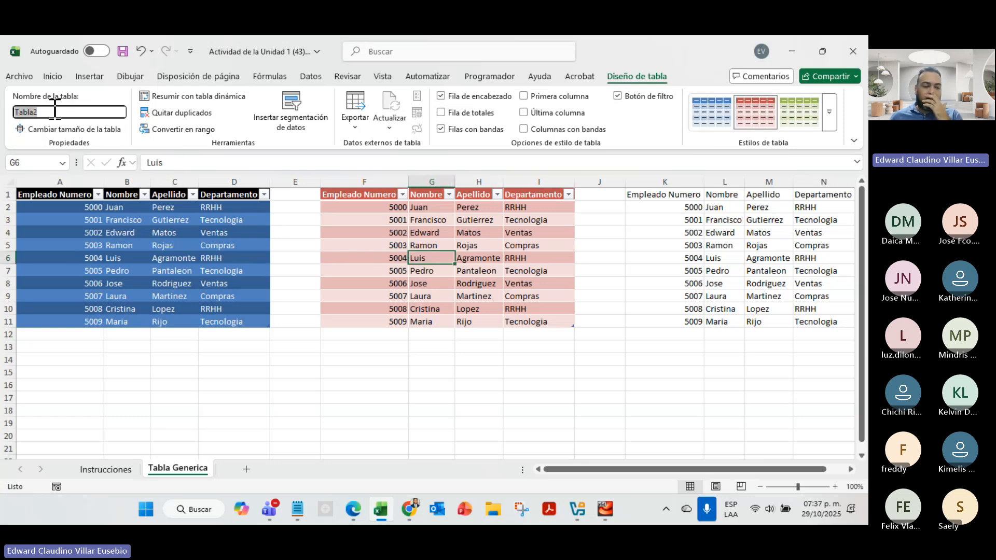
text(Tabla)
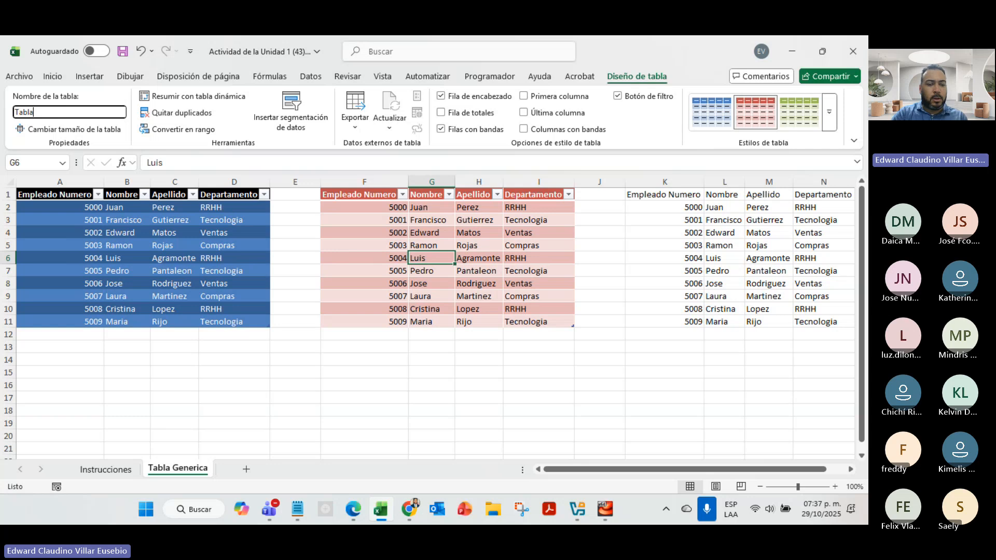
text(ide)
key(BackSpace)
key(BackSpace)
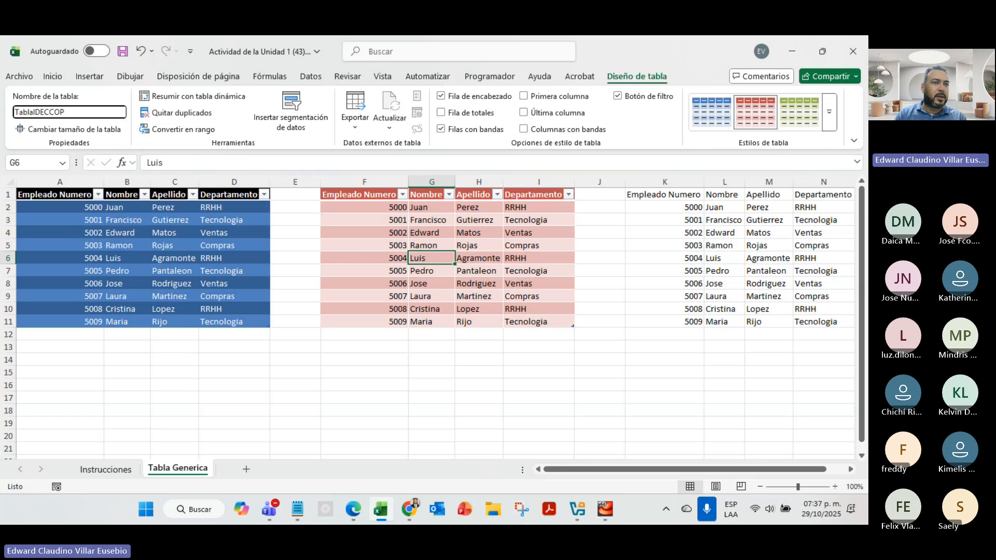
key(Return)
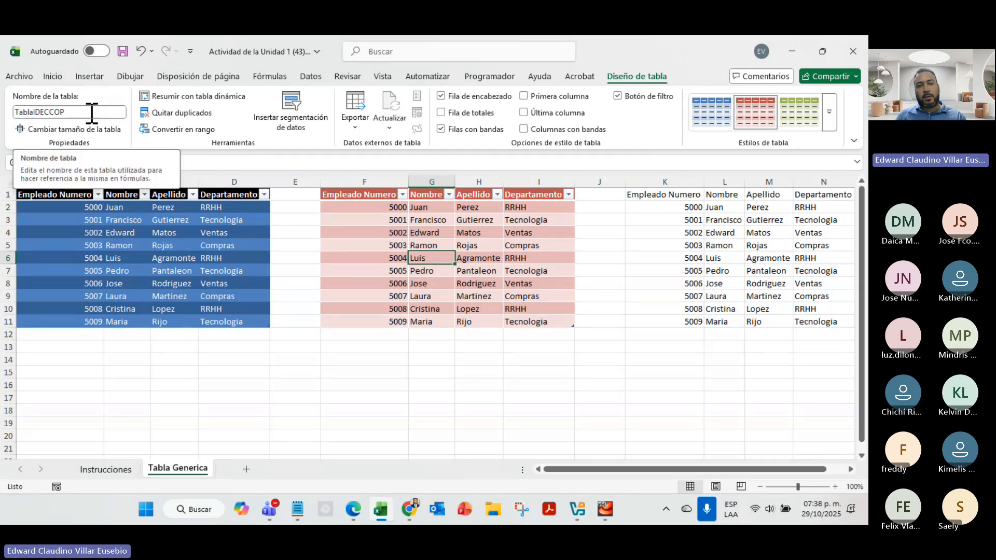
Add a new sheet and bring in the second table's data from cell C6 with the formula =TablaIDECCOP
click(245, 470)
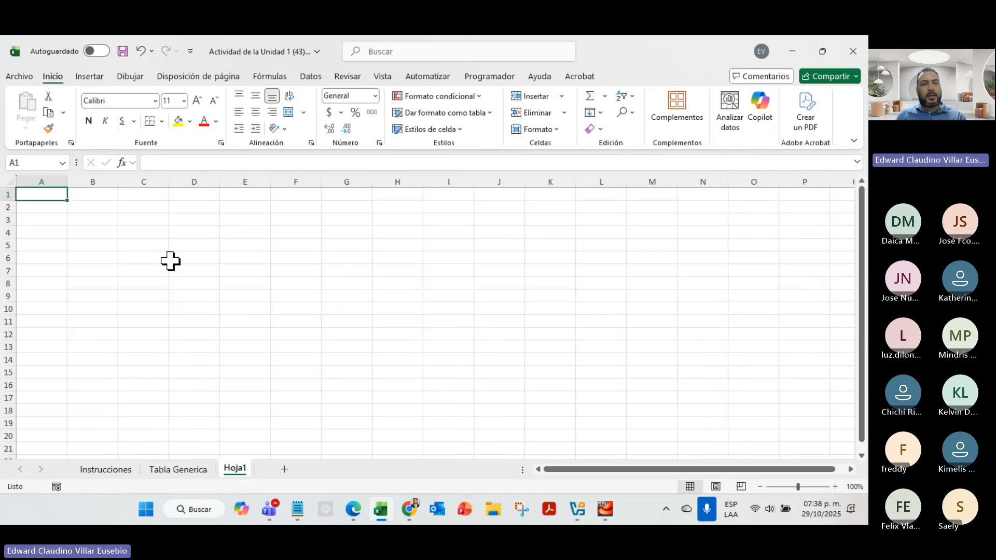
click(143, 259)
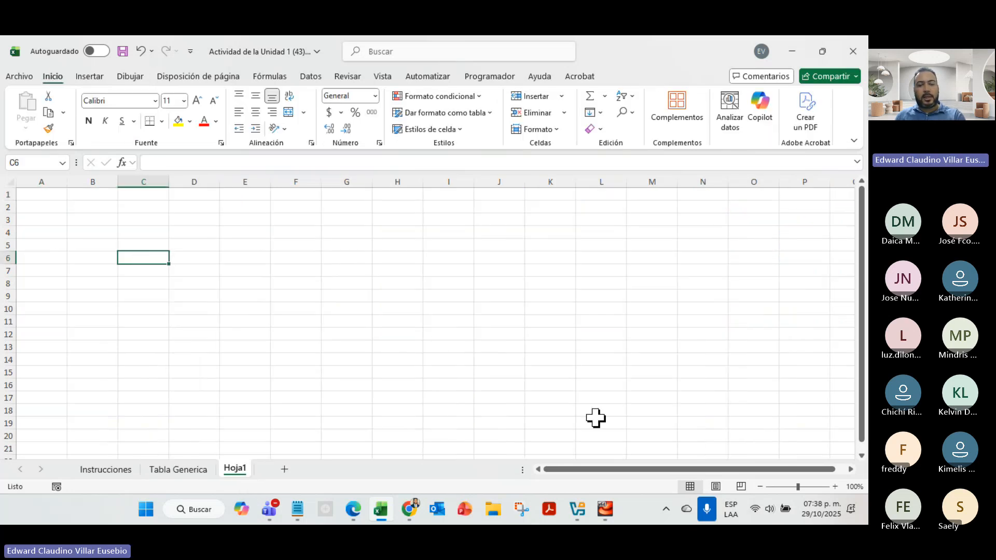
text(=)
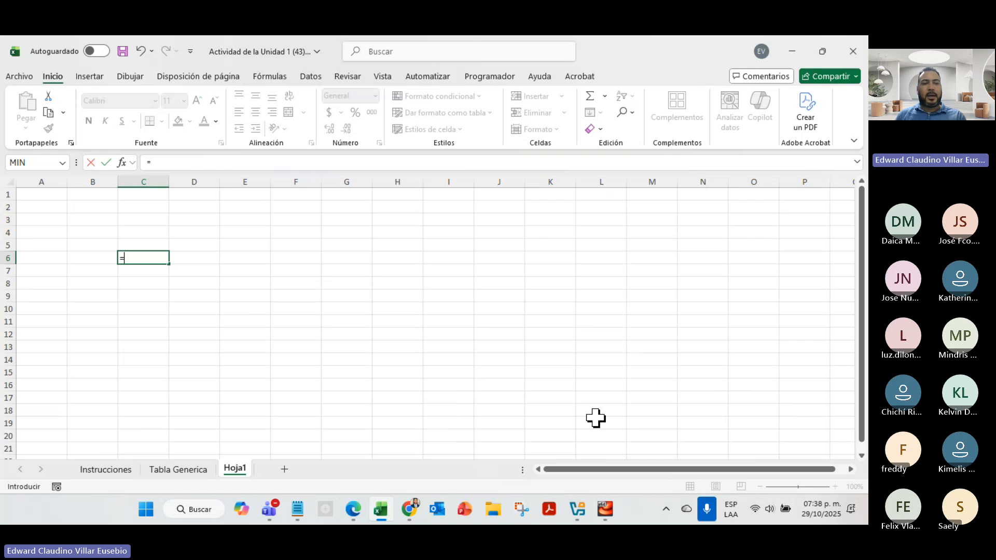
text(ID)
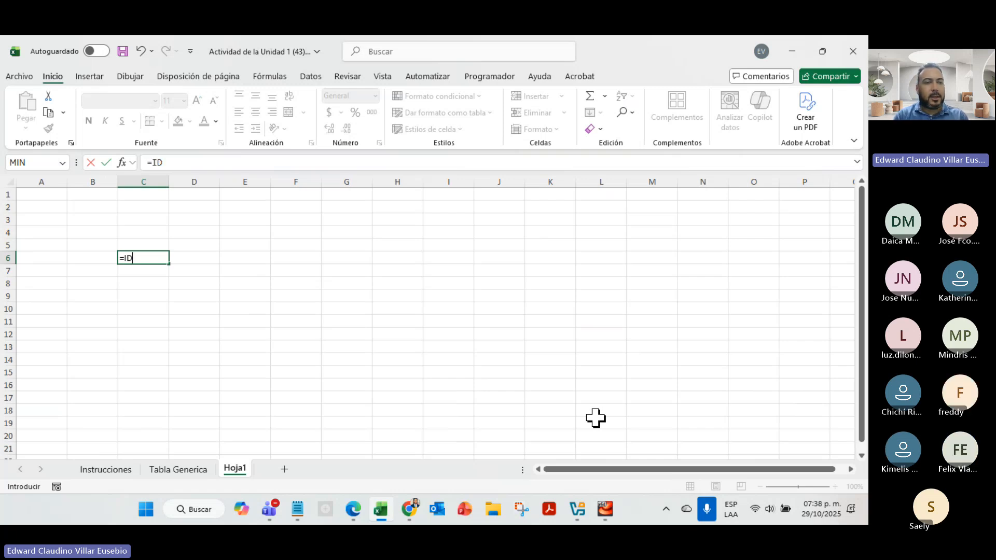
key(BackSpace)
key(BackSpace)
text(TAB)
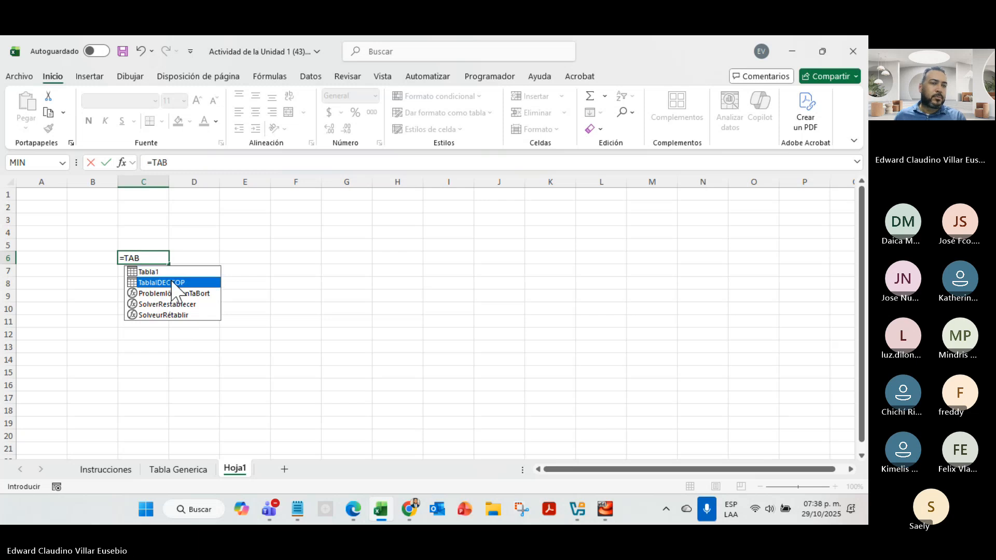
double_click(172, 283)
key(Return)
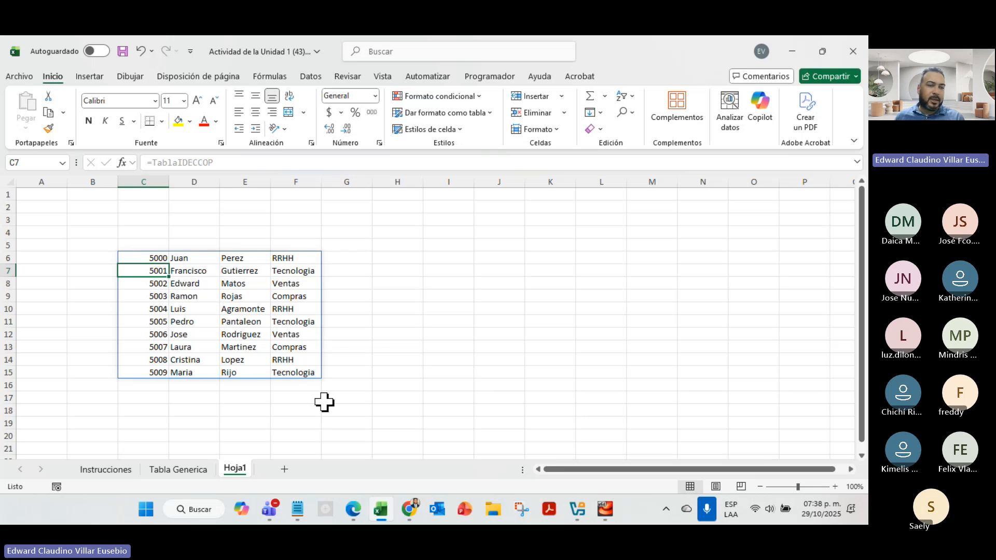
On Tabla Generica, add a record in row 12 of the red table with the next employee number, a first name and a last name
click(200, 470)
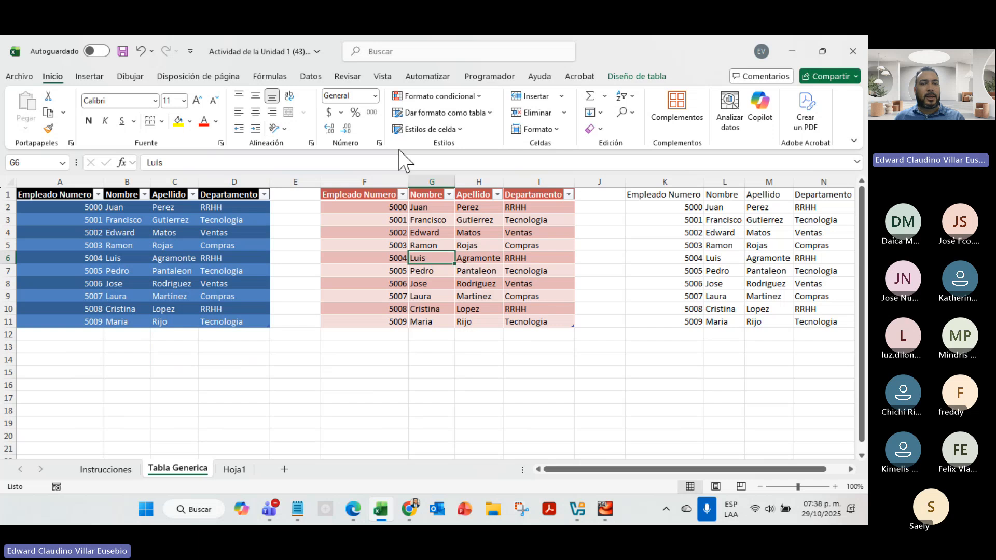
click(629, 78)
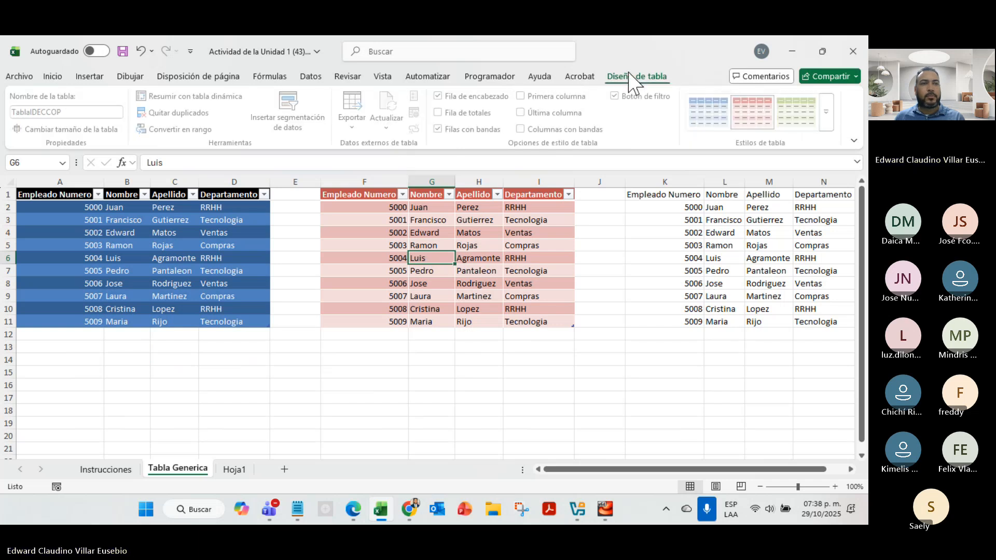
click(374, 332)
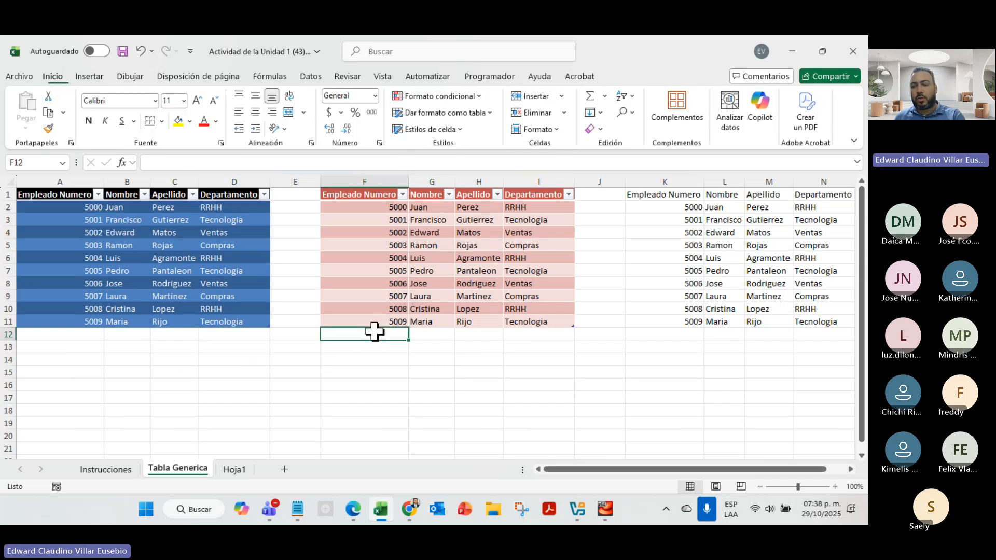
text(5010)
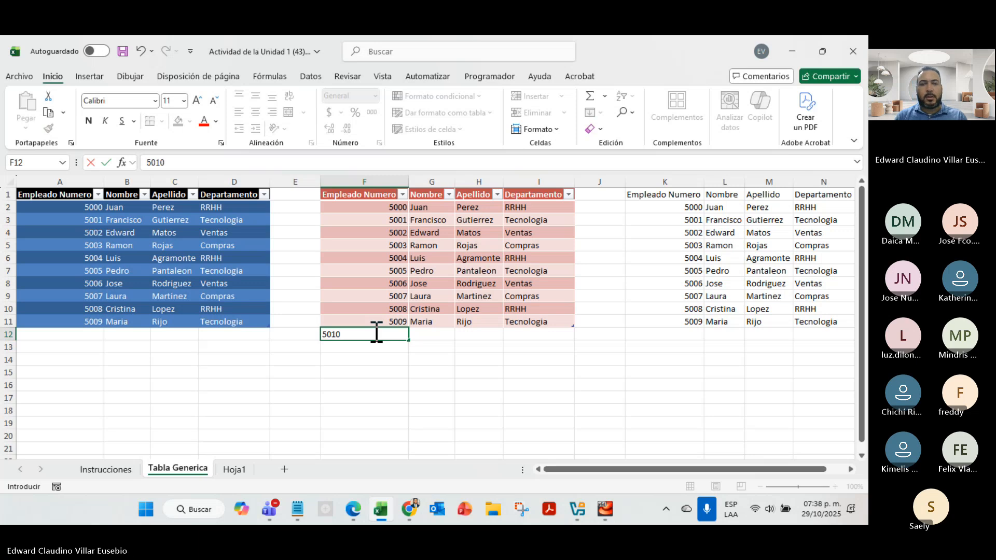
key(Tab)
text(pedro)
key(BackSpace)
key(BackSpace)
key(BackSpace)
key(BackSpace)
text(ER)
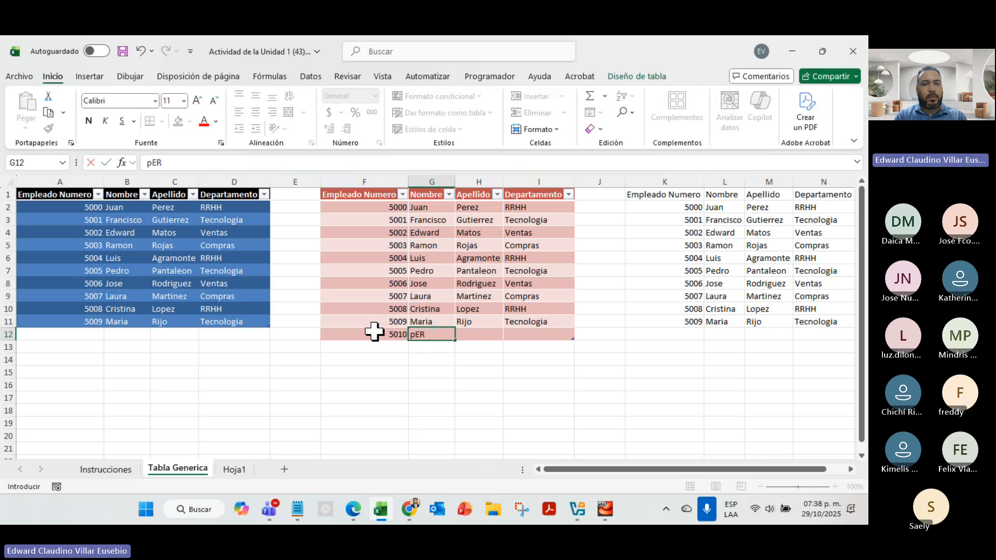
text(Maria)
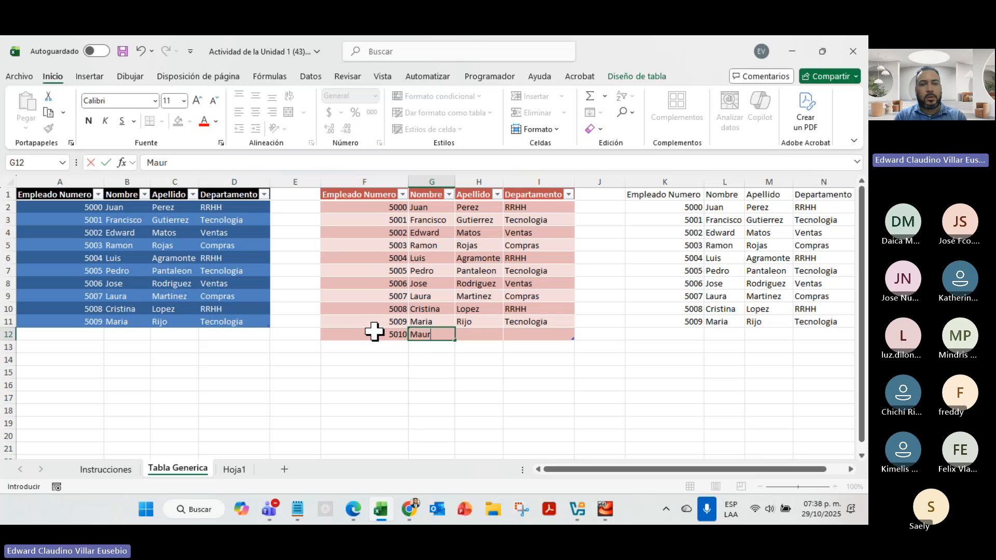
text(cio)
key(Tab)
text(k)
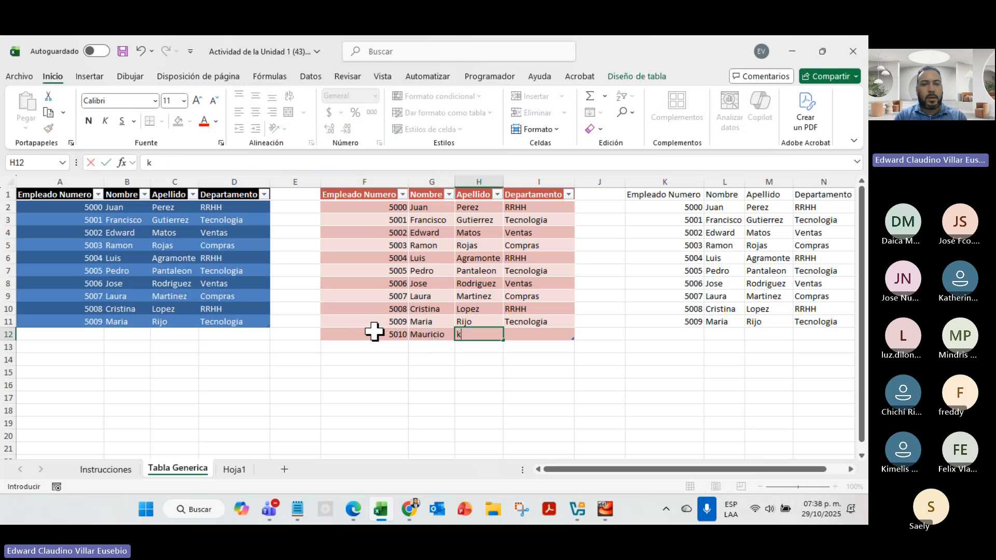
key(BackSpace)
key(BackSpace)
key(BackSpace)
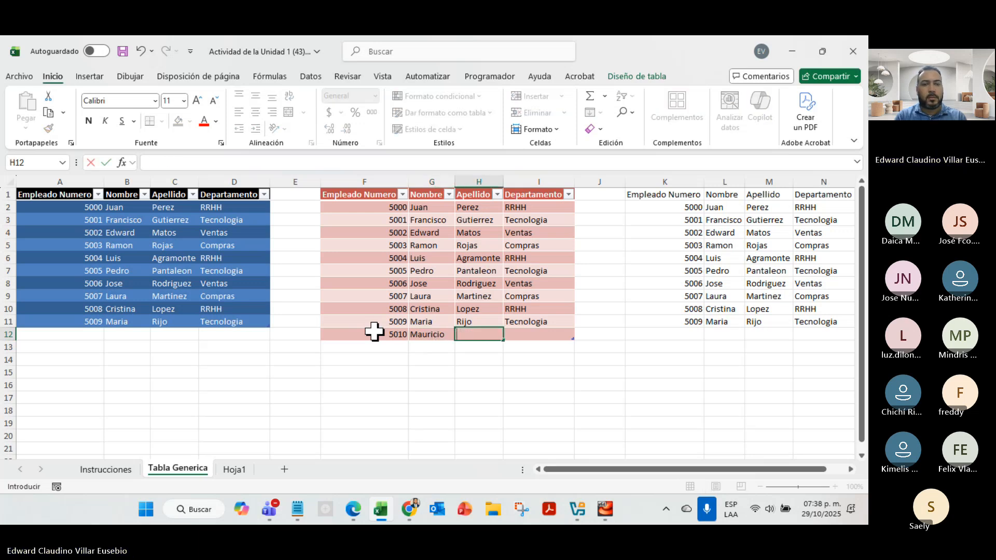
text(Jimenez)
key(Return)
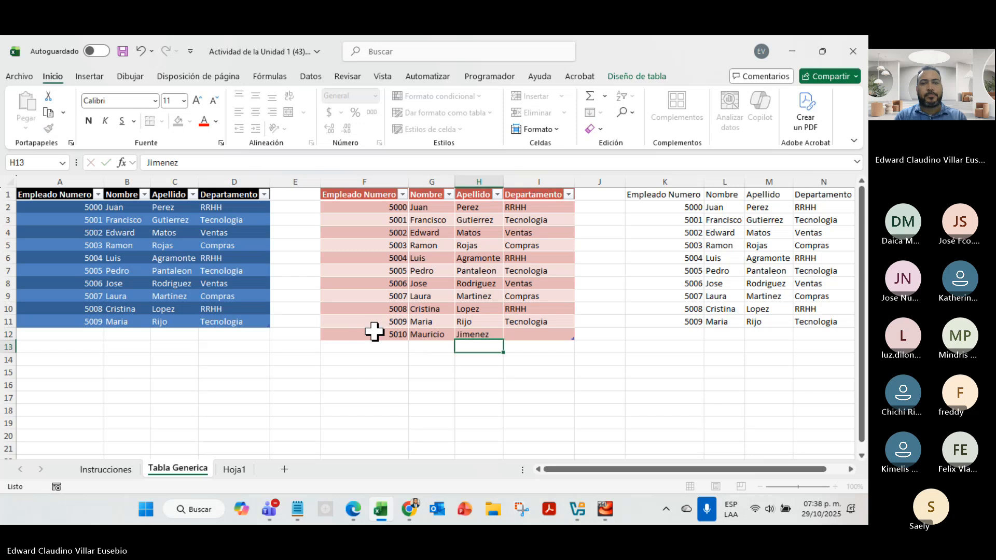
Enter RRHH as the Departamento of the new record, in cell I12
key(Right)
key(Right)
key(Up)
key(Left)
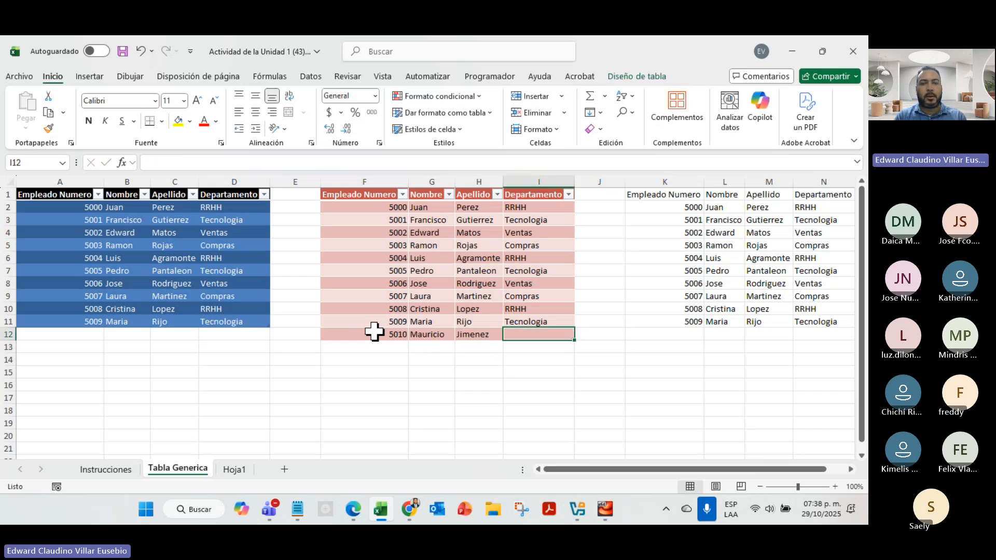
text(RRHH)
key(Return)
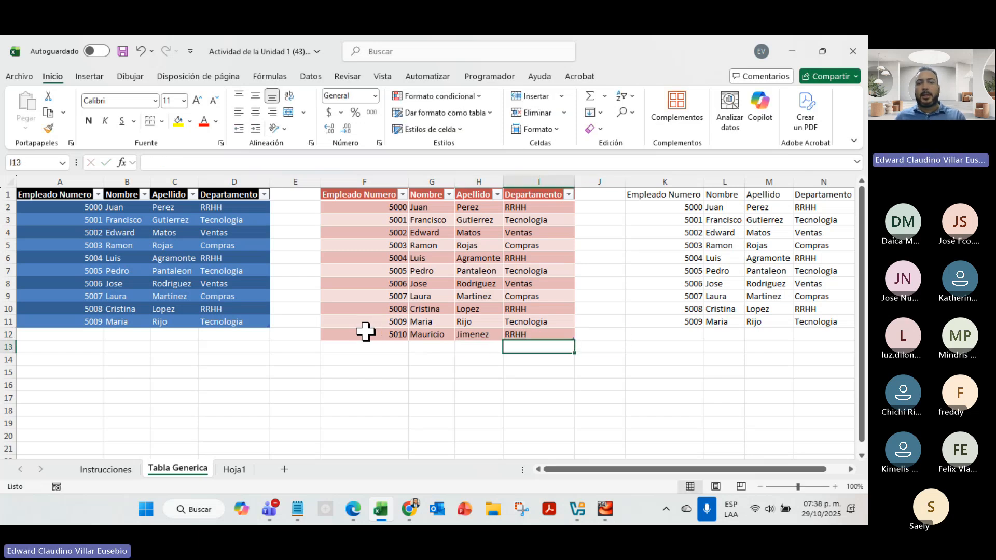
Compare the new record in row 12 with the linked data on Hoja1, examining C16:F16
click(386, 333)
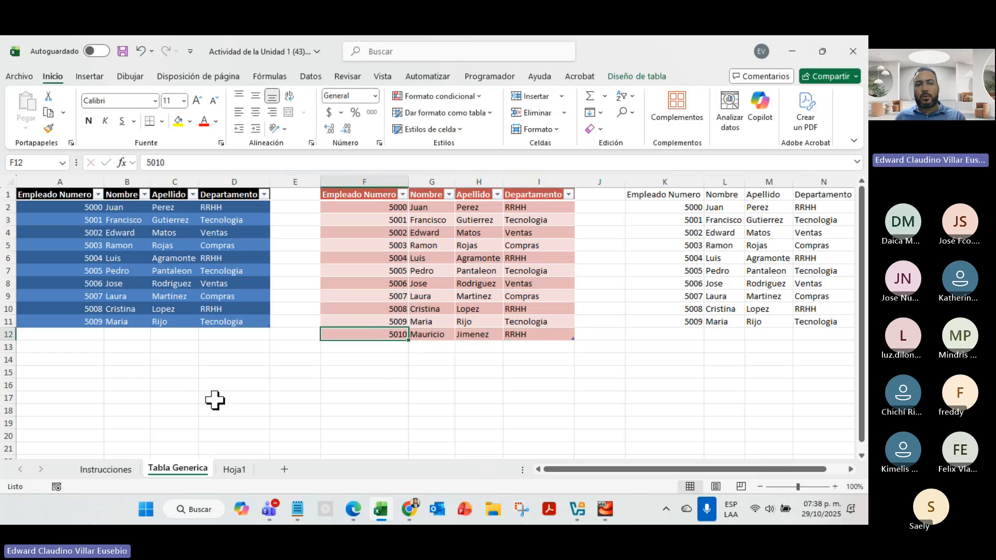
click(229, 470)
click(146, 385)
drag(146, 385, 290, 387)
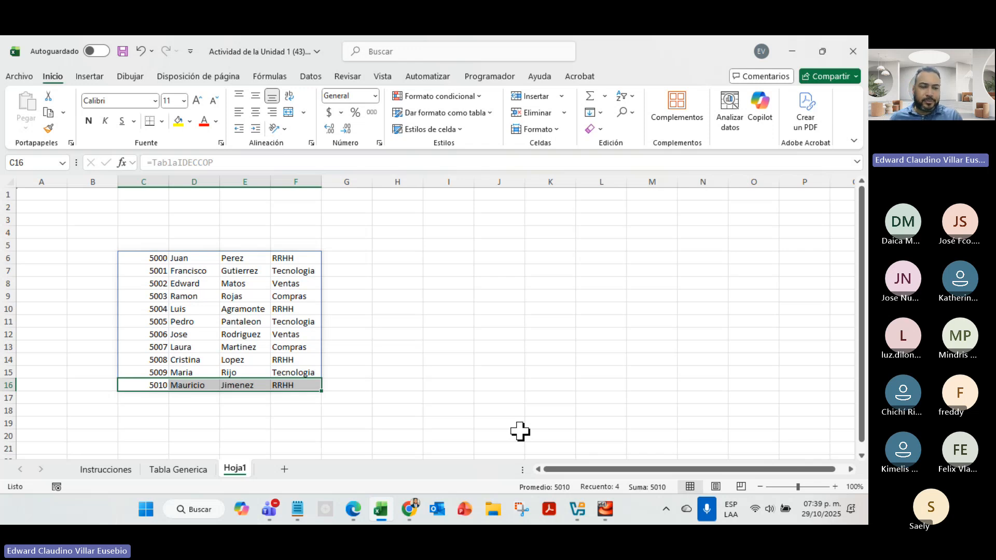
Return to Tabla Generica and display the design options of the second table
key(alt+Tab)
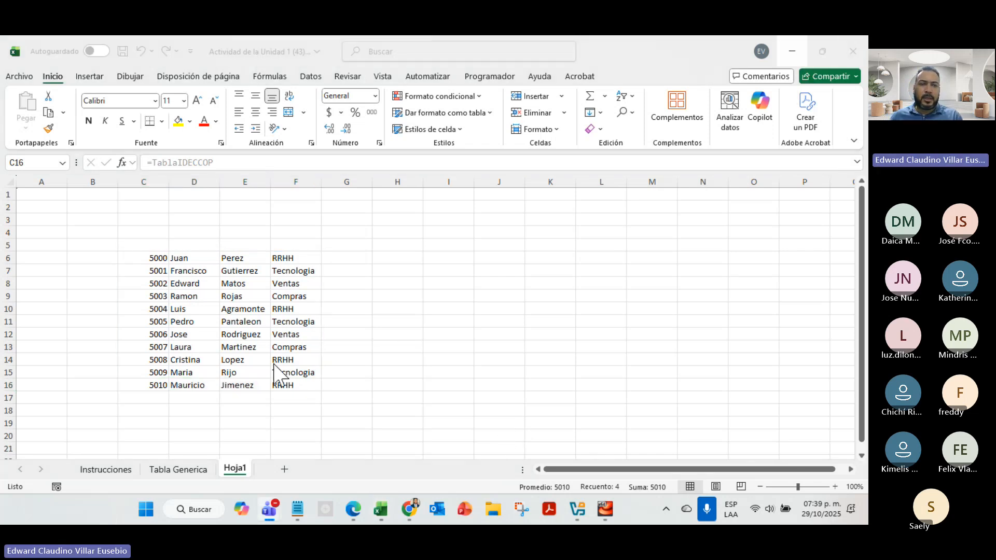
click(200, 469)
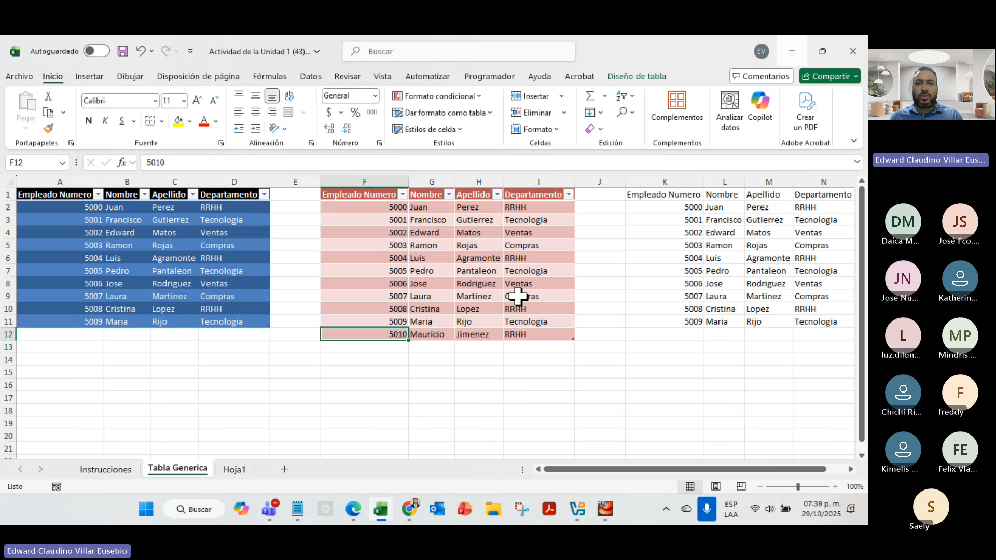
click(639, 77)
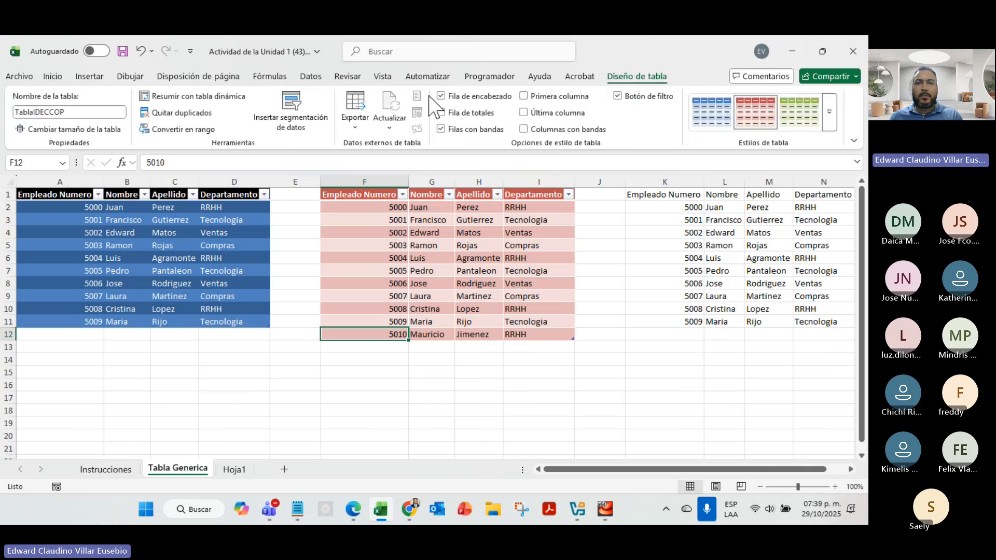
Try the first-column, last-column and banded-column style options on the red table, switching each one on and off again
click(428, 38)
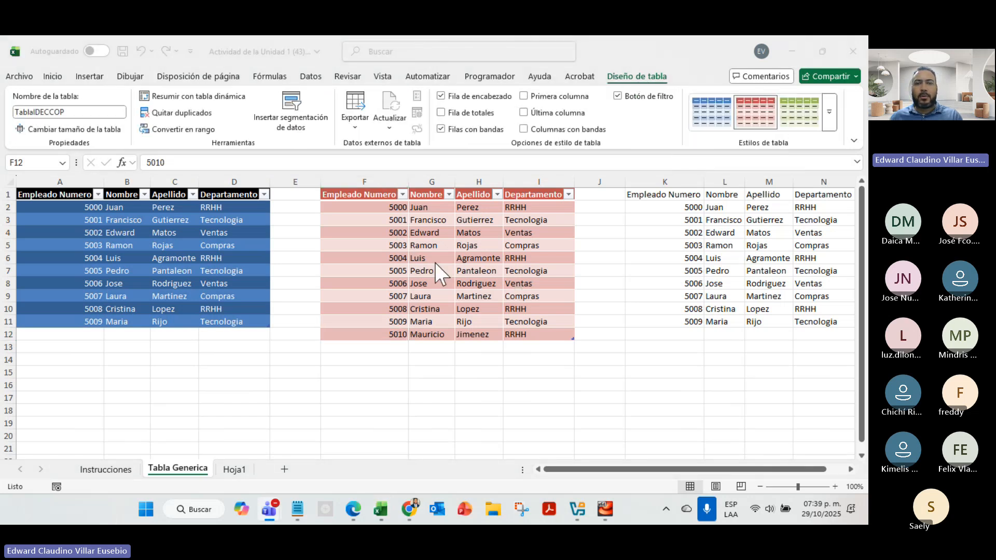
click(434, 260)
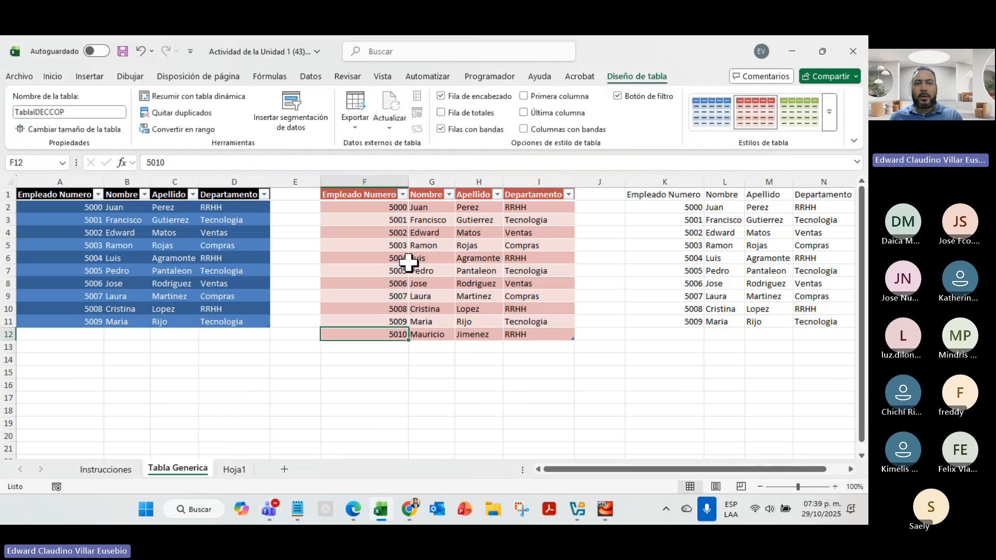
click(538, 97)
click(535, 98)
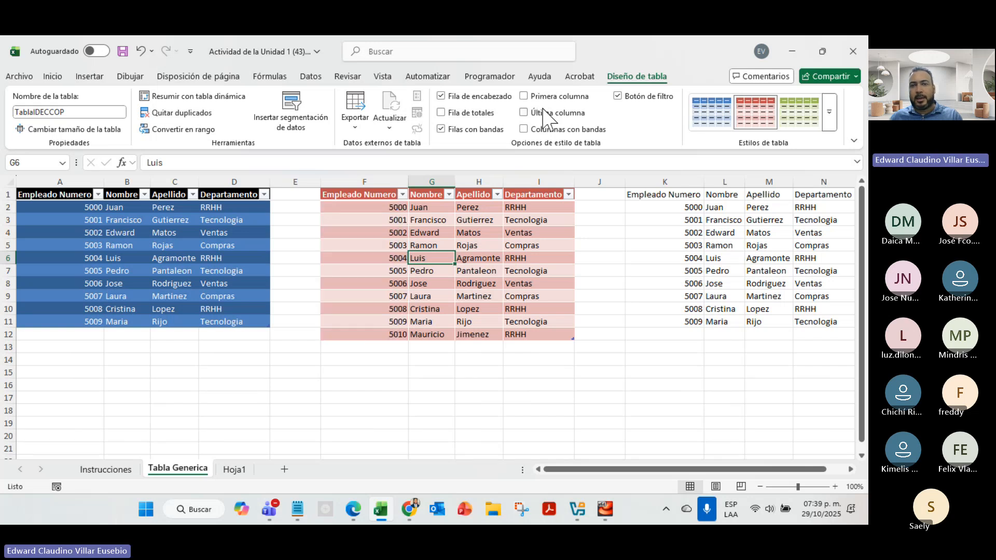
click(543, 112)
click(544, 112)
click(542, 130)
click(542, 131)
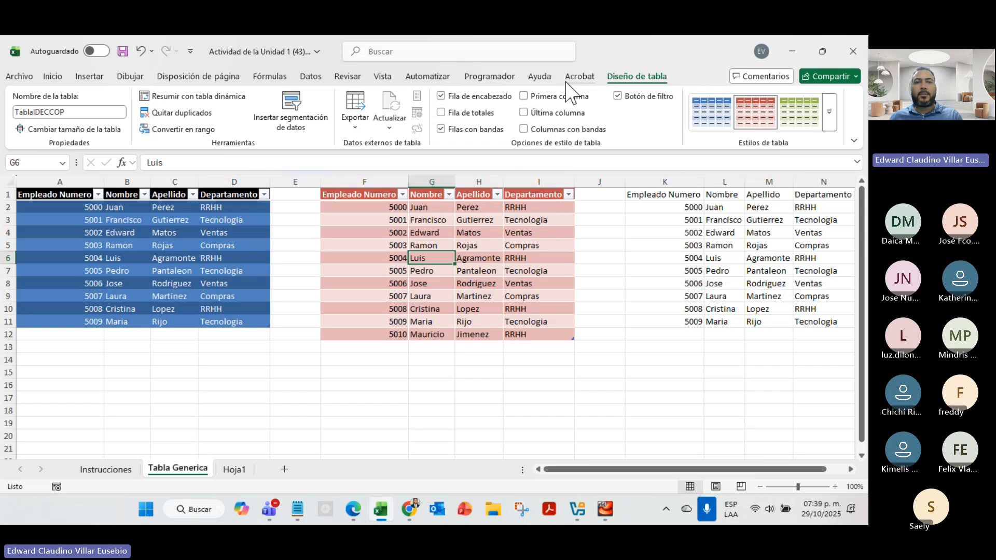
Add a totals row to the red table and display the functions available for its Departamento total
click(478, 113)
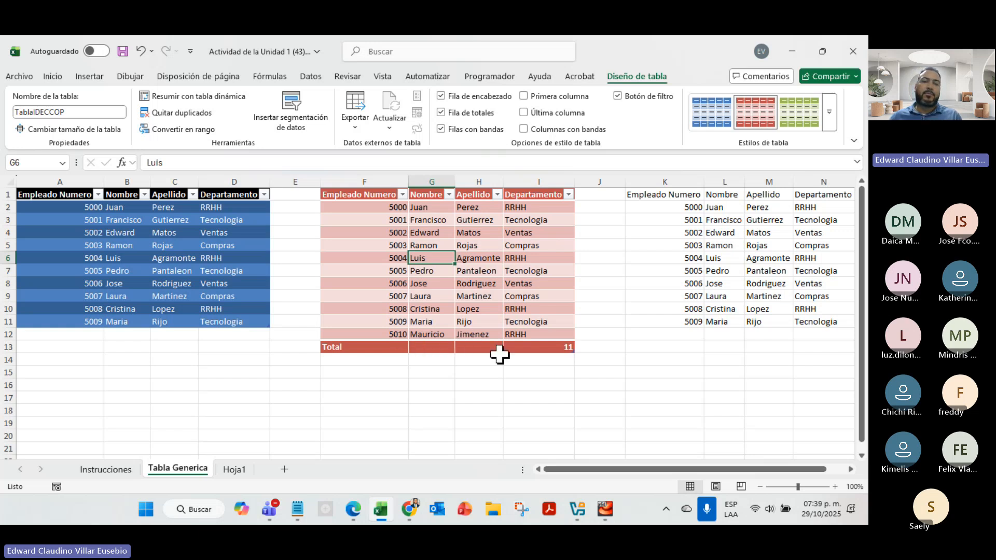
click(541, 349)
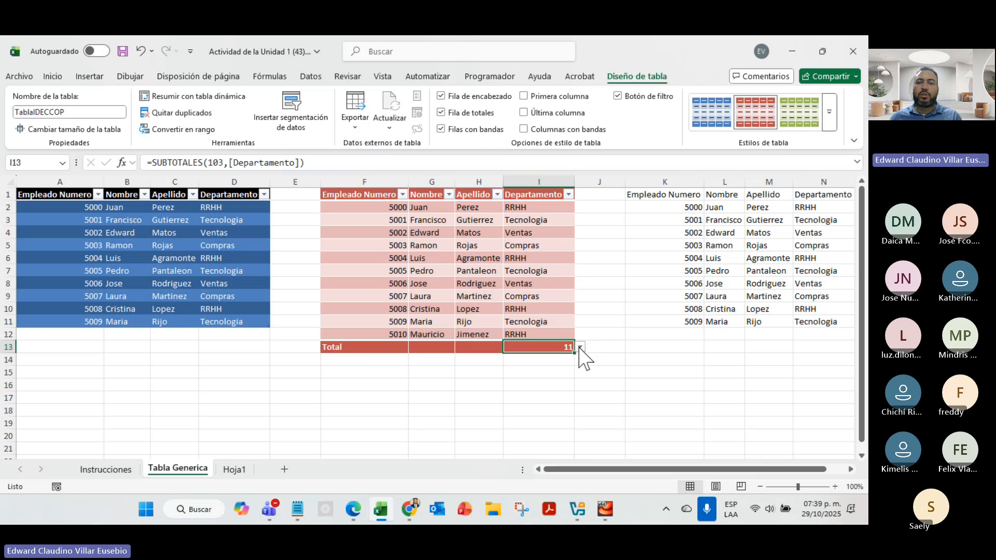
click(581, 347)
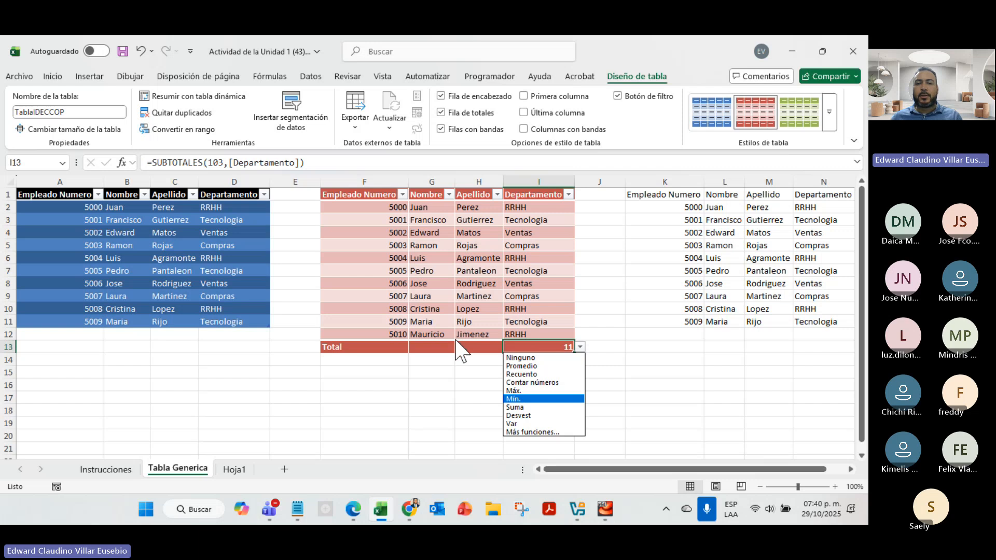
click(644, 362)
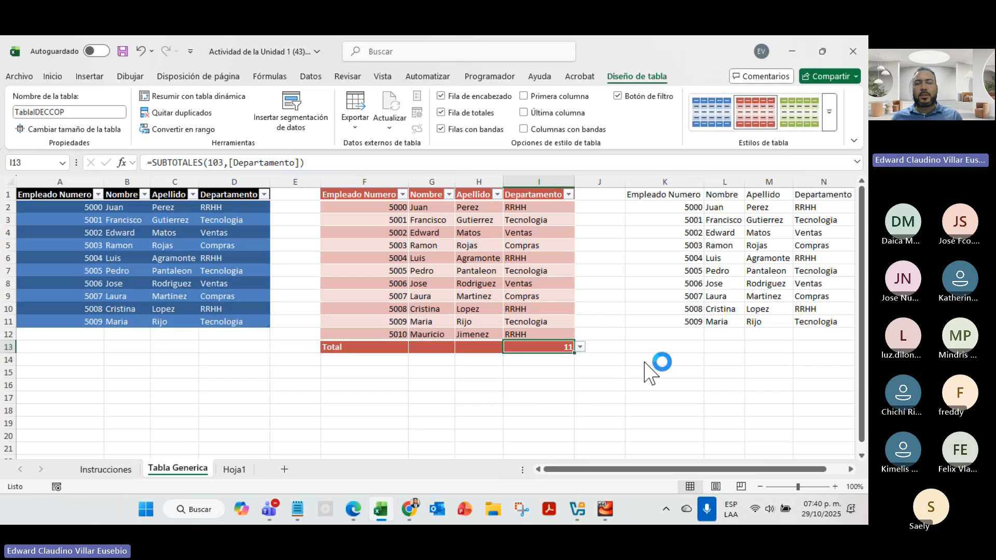
click(628, 341)
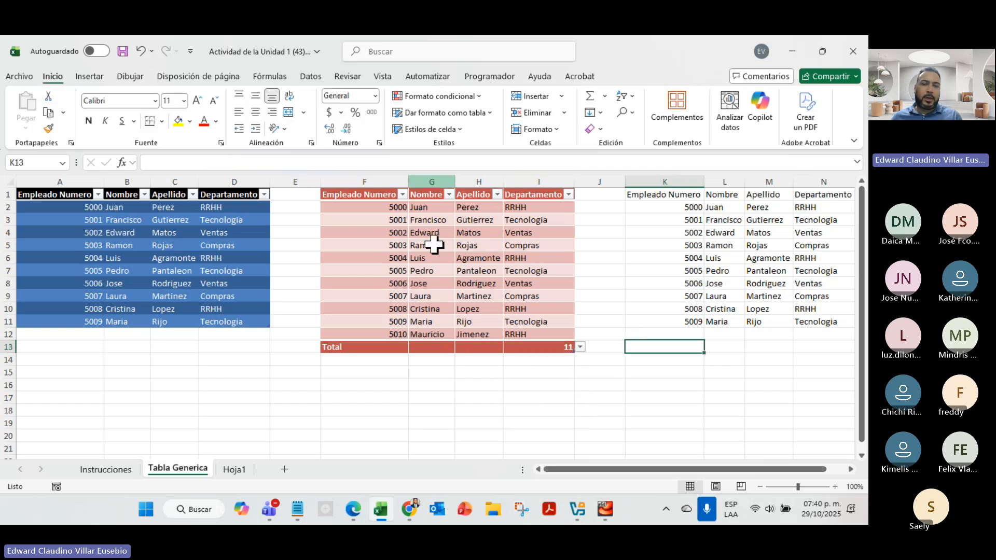
click(433, 282)
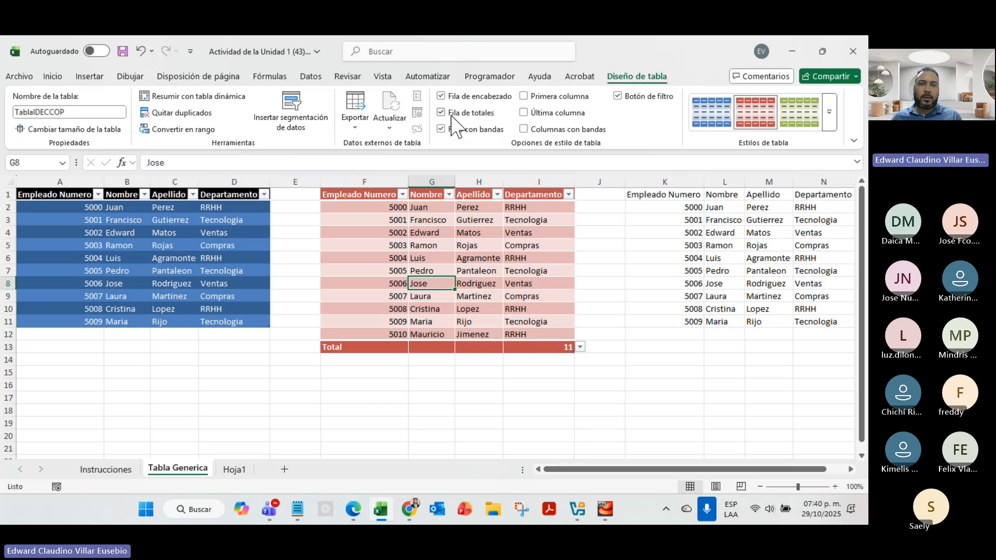
In row 14, below the totals row, enter a record with the next employee number, a first name, a last name and RRHH
click(377, 360)
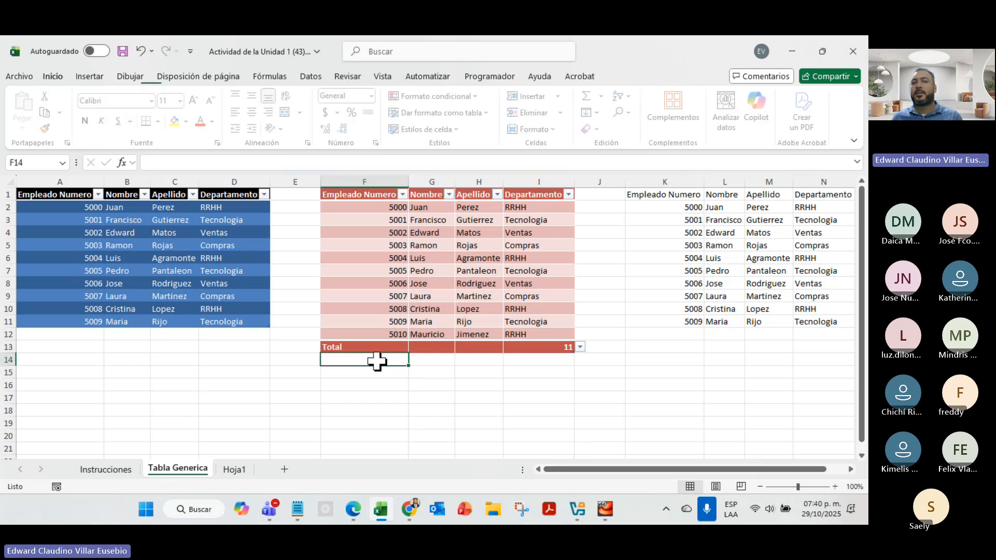
text(5011)
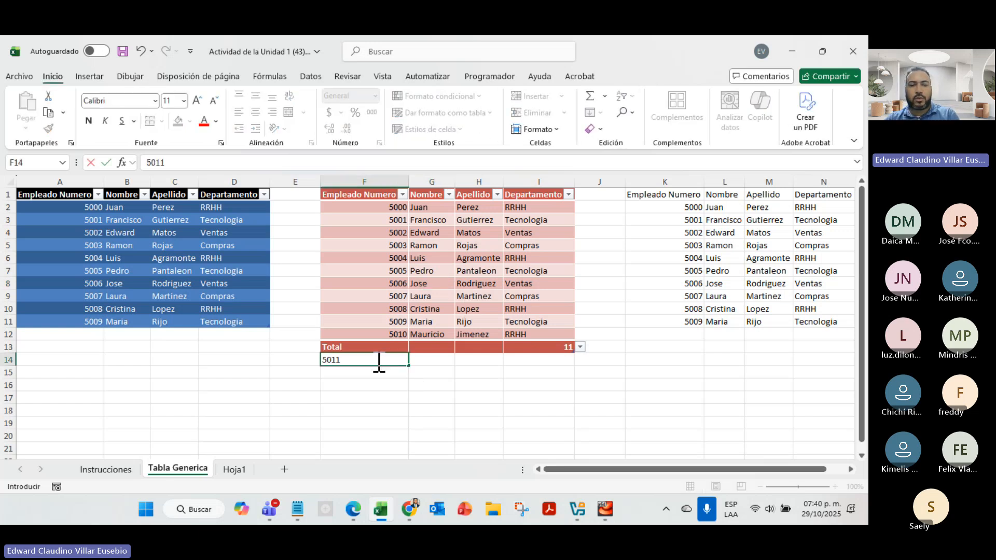
key(Tab)
text(M)
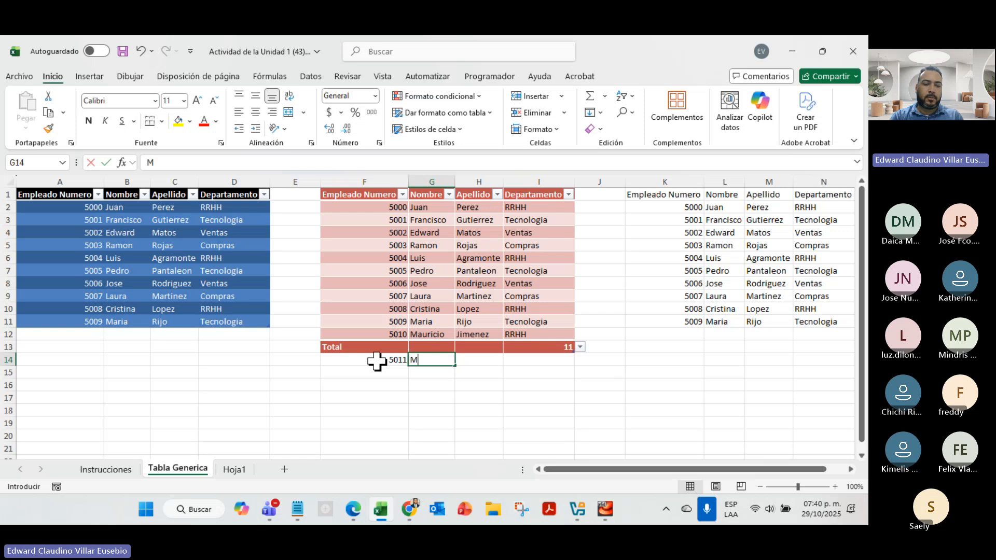
text(asiel)
key(Tab)
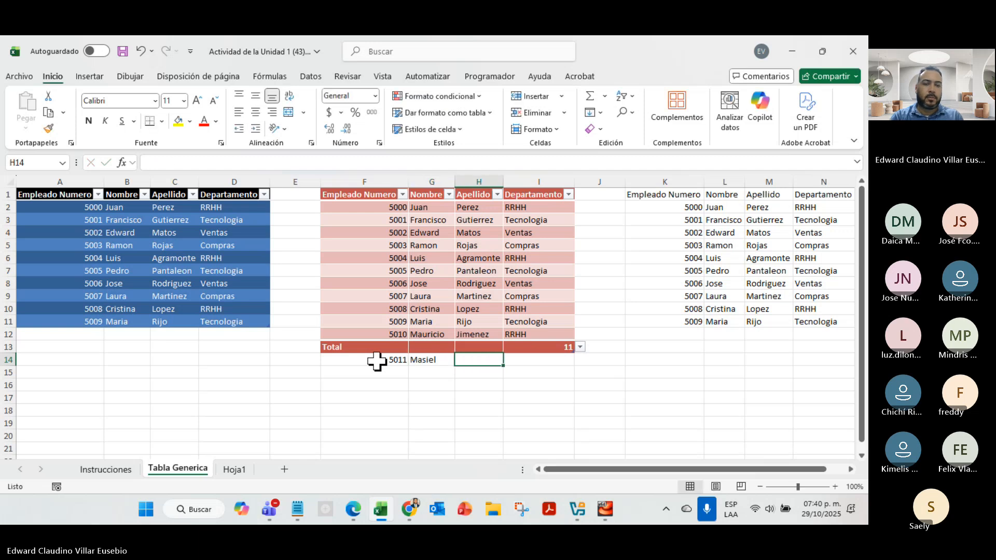
text(Perez)
key(Tab)
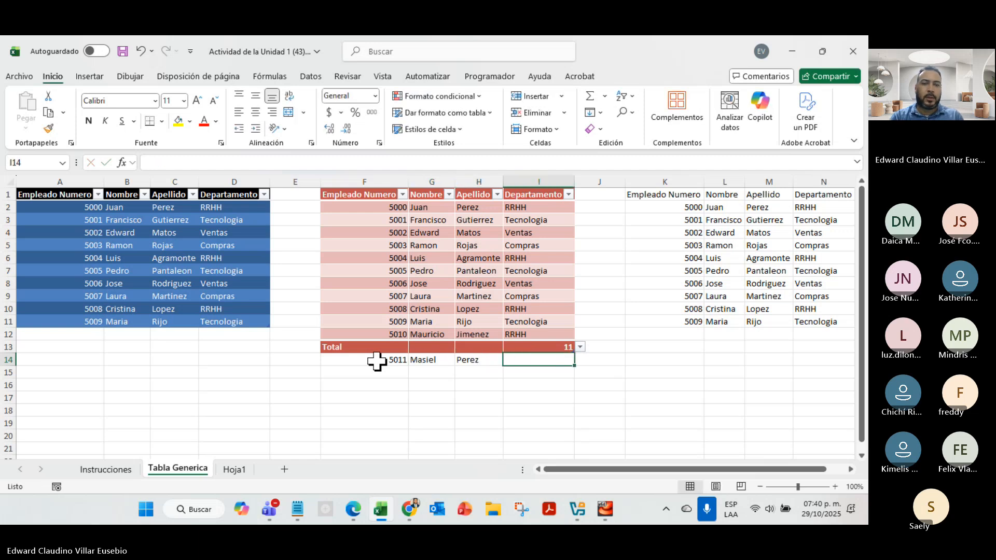
text(RRG)
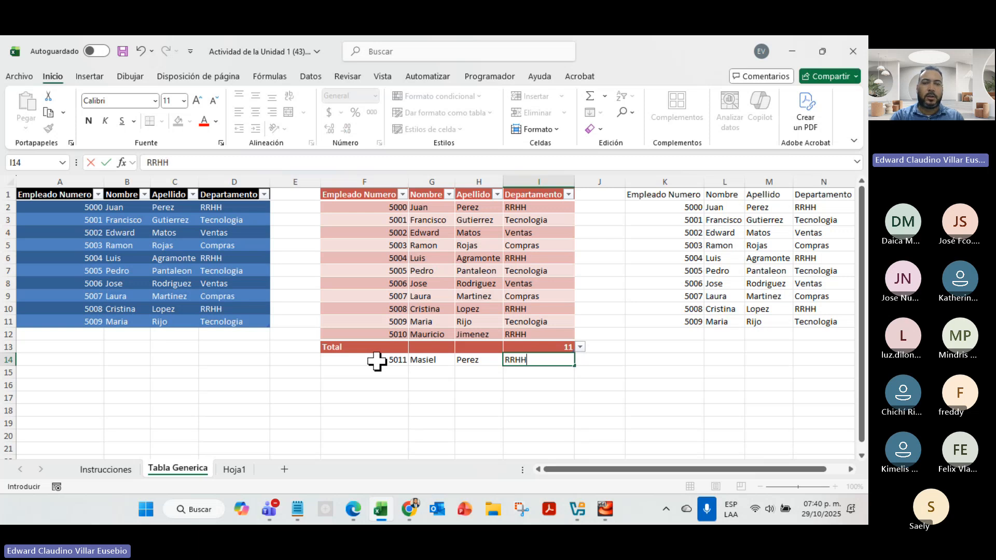
text(H)
key(Return)
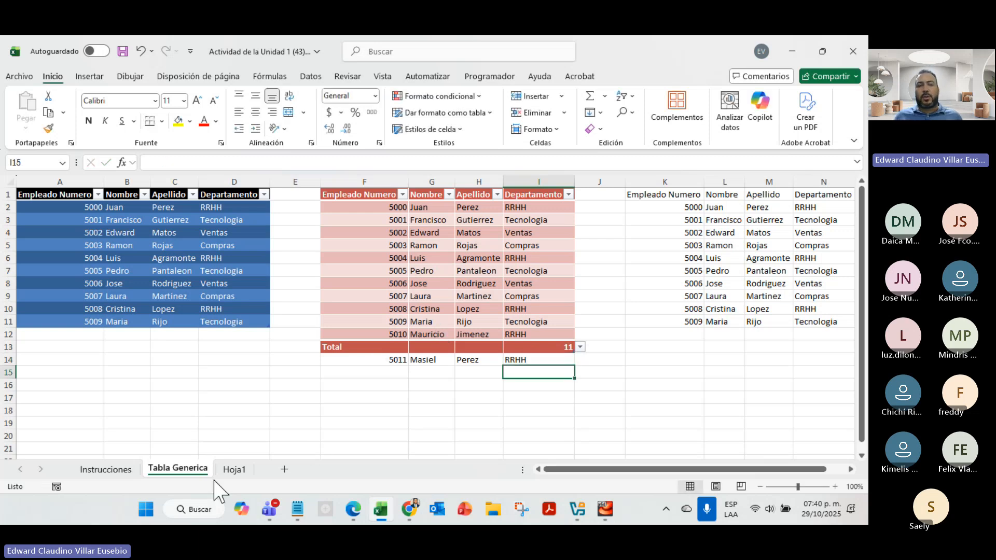
Check the linked list on Hoja1 and extend the red table on Tabla Generica by one row to include the new record
click(233, 470)
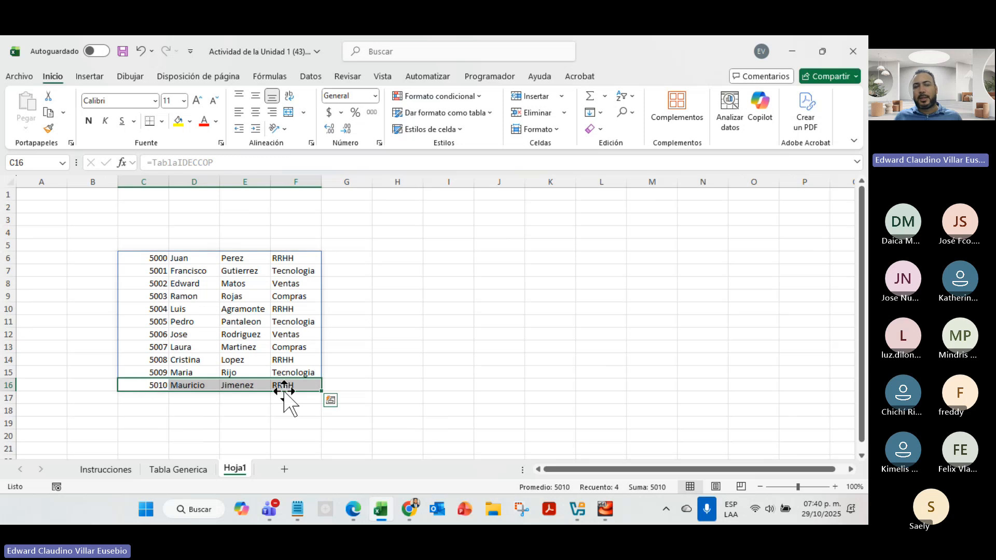
click(171, 470)
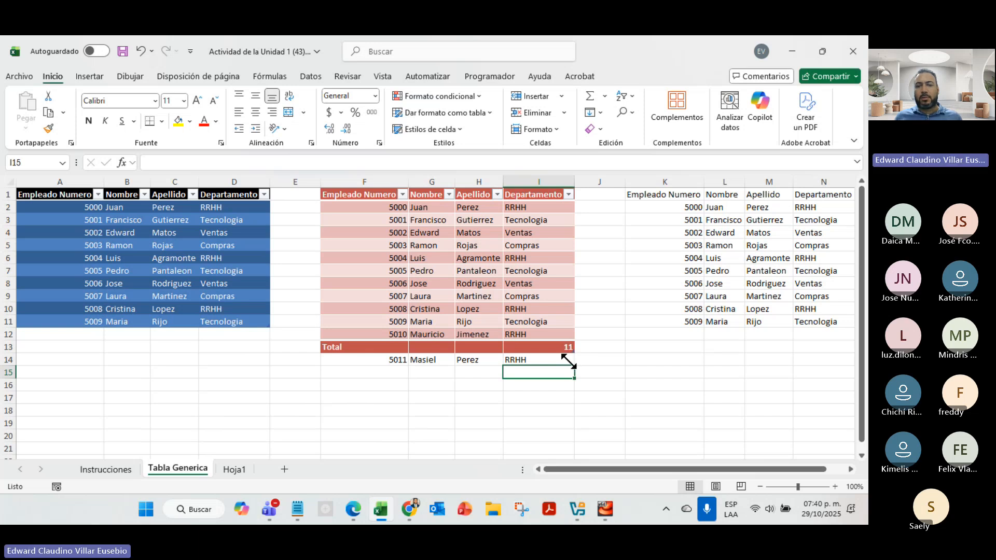
drag(567, 361, 568, 361)
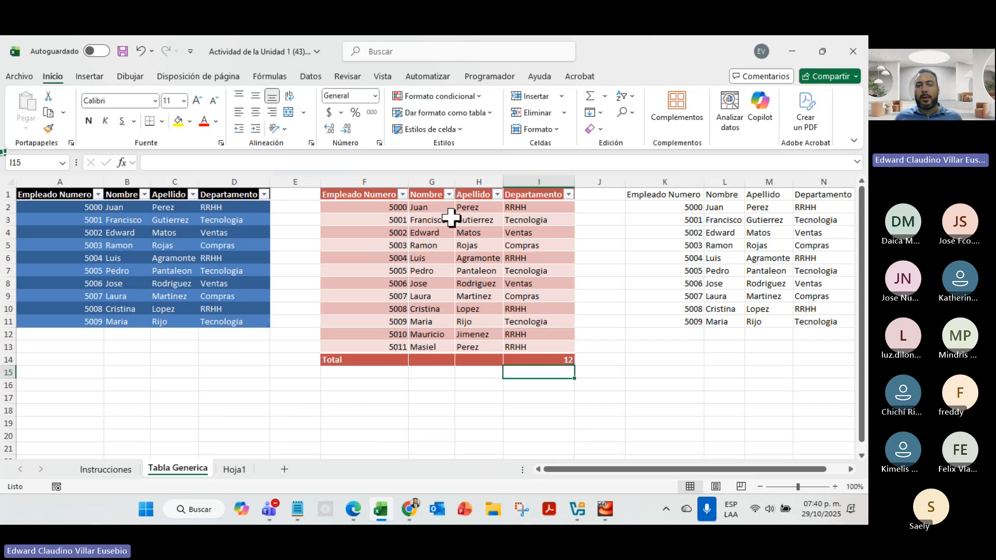
Examine the linked list on Hoja1 for the added record and return to the red table's design options on Tabla Generica
click(235, 470)
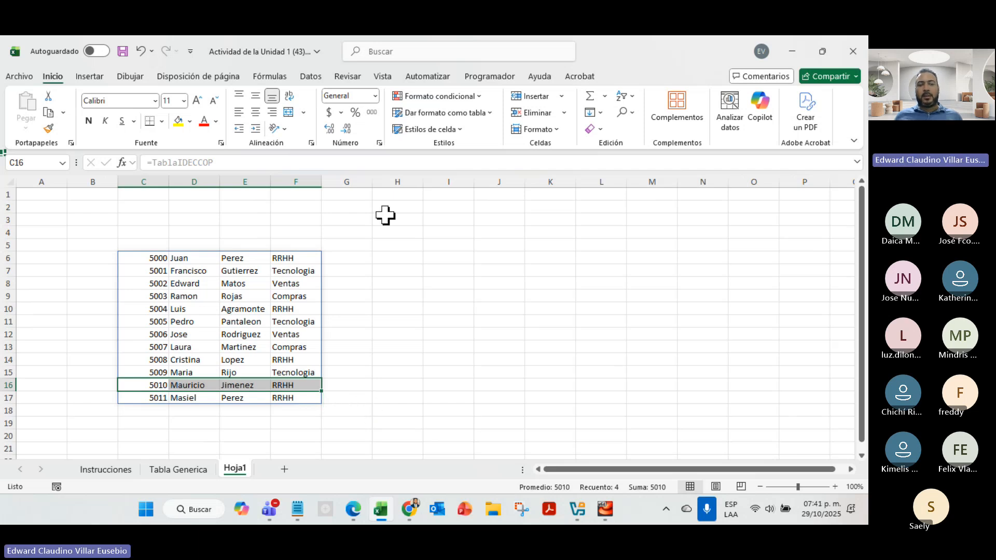
click(174, 469)
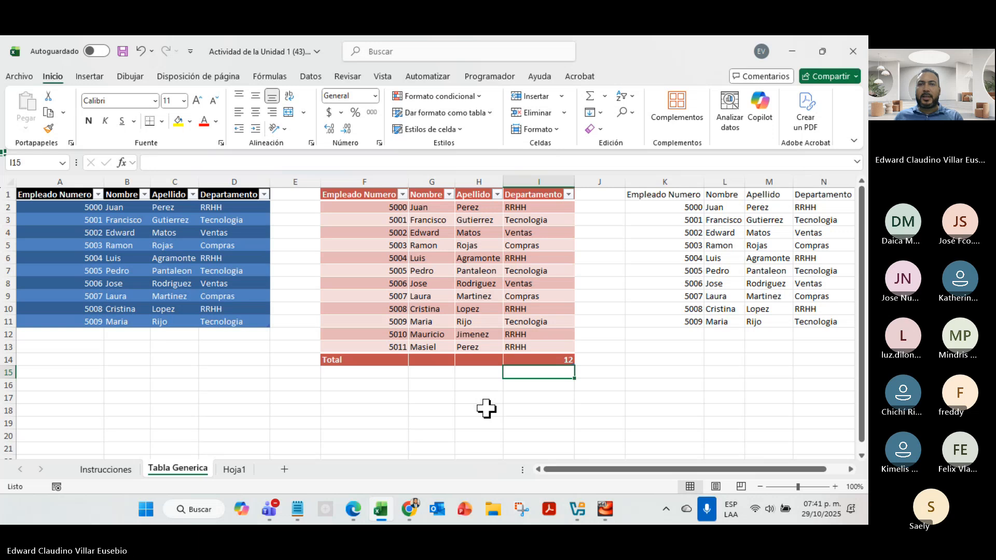
click(525, 272)
click(616, 81)
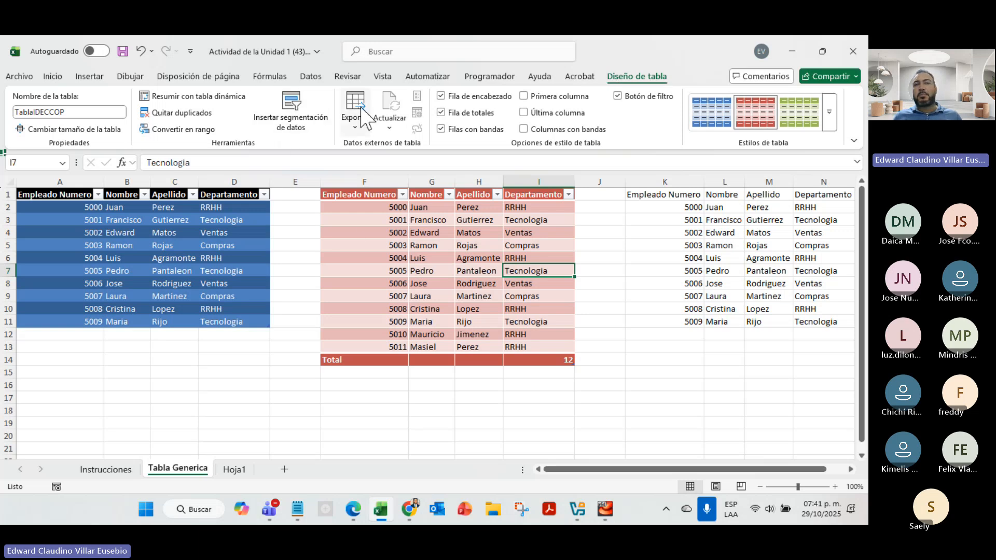
Filter the red table's Departamento column to show only RRHH
click(569, 195)
click(568, 196)
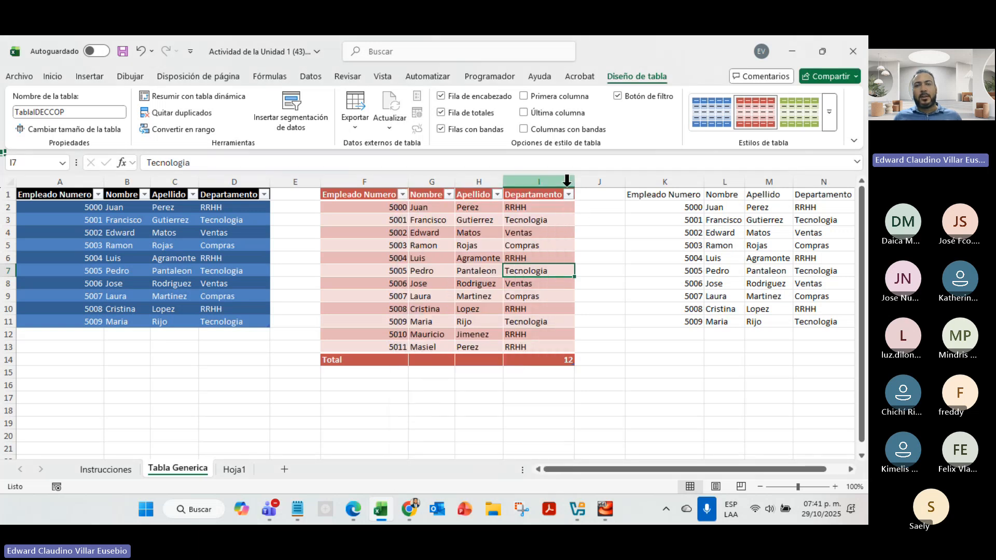
click(565, 196)
click(569, 195)
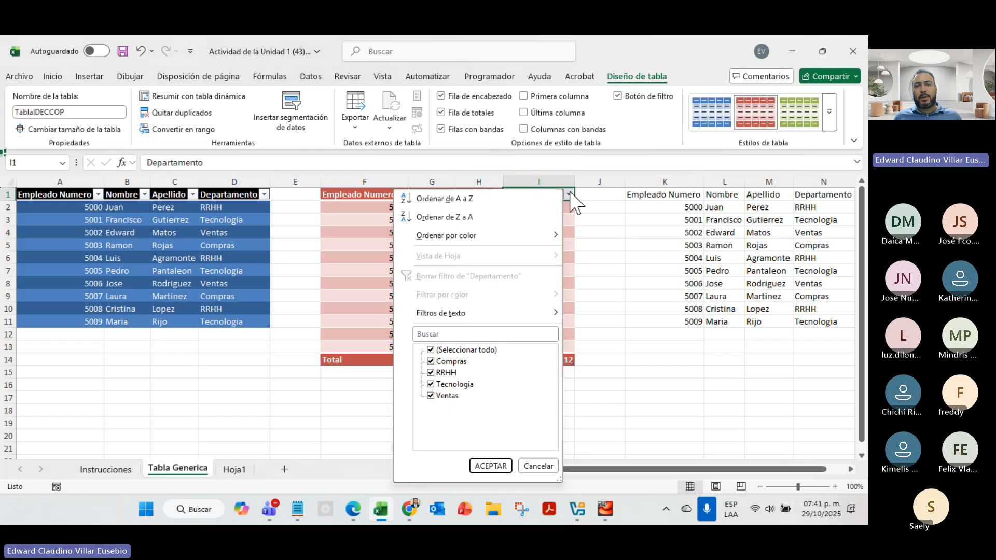
click(431, 350)
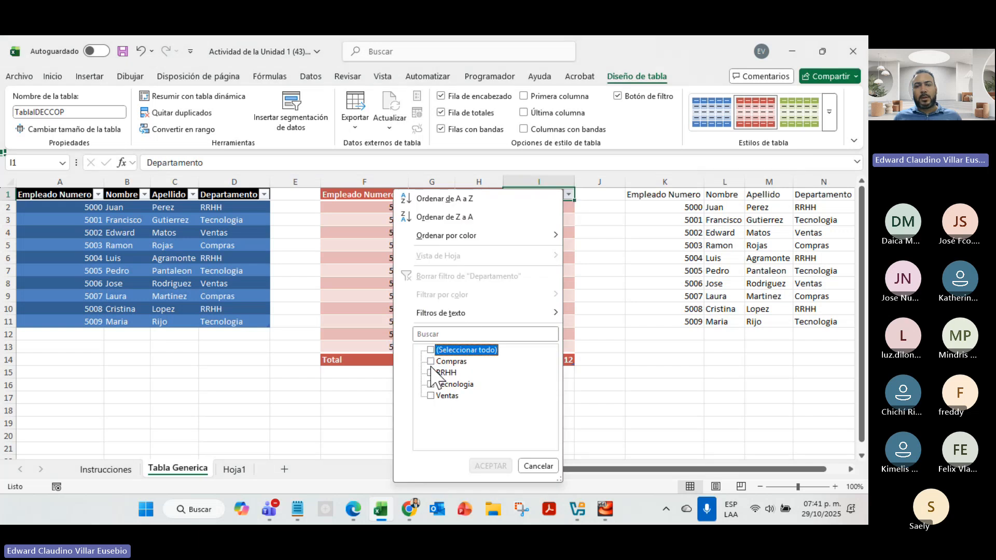
click(430, 373)
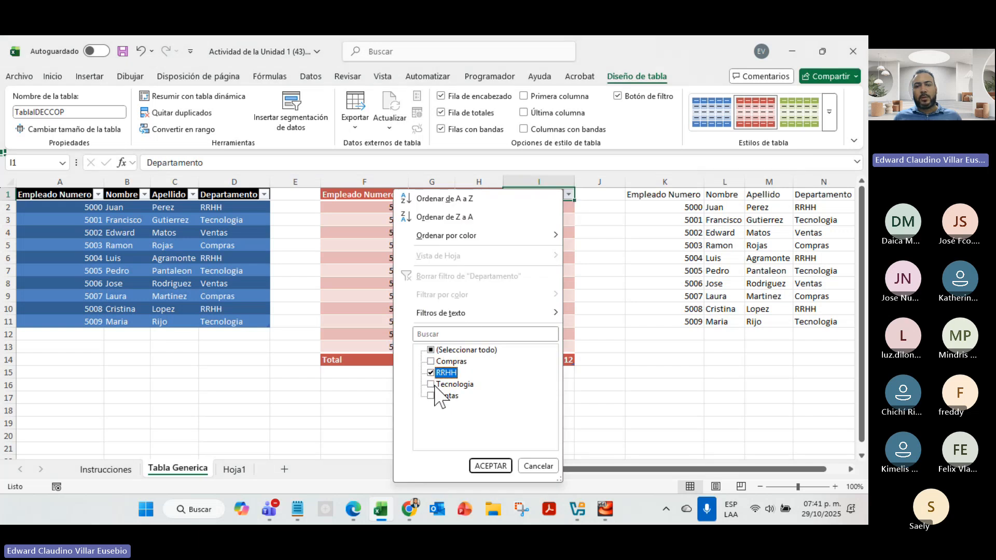
click(490, 466)
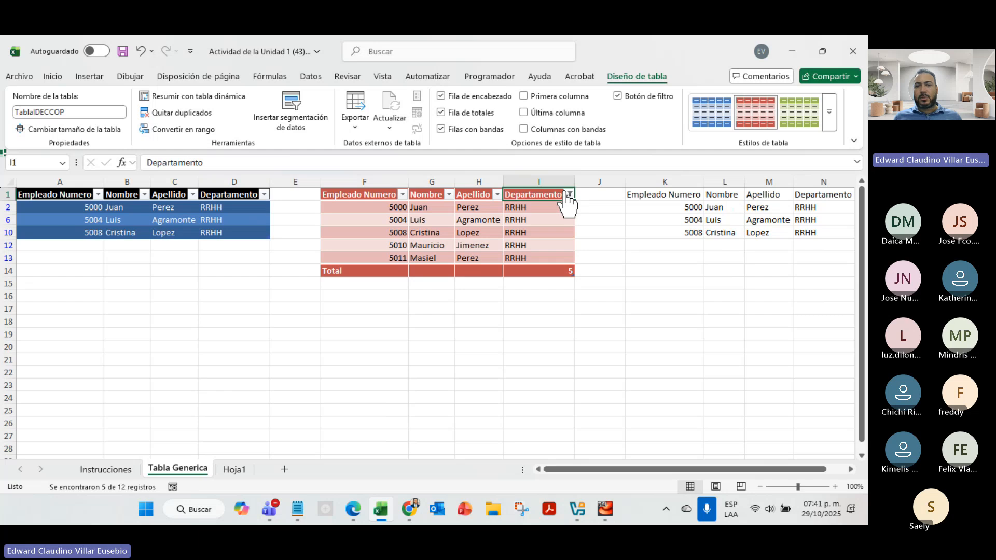
Include Compras alongside RRHH in the red table's Departamento filter
click(759, 206)
click(793, 206)
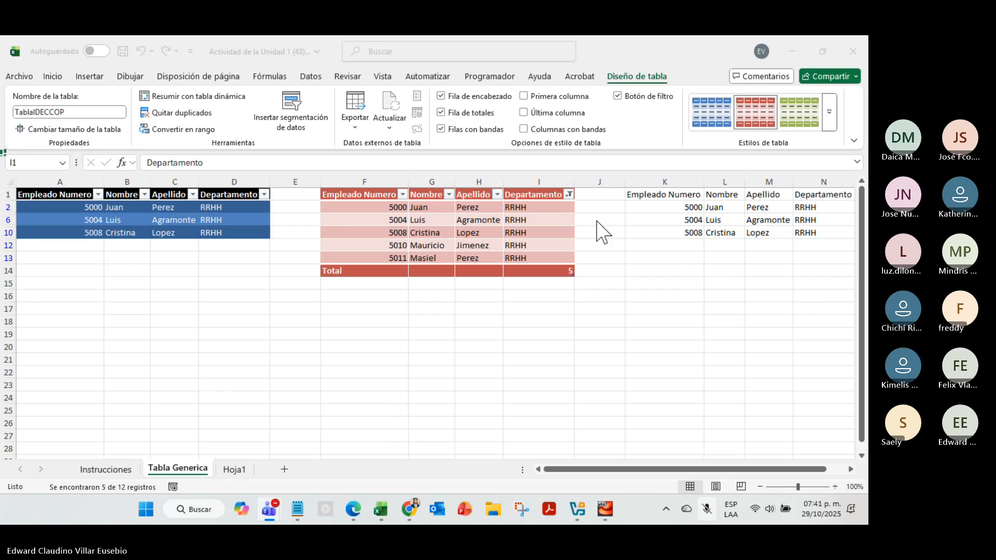
click(564, 194)
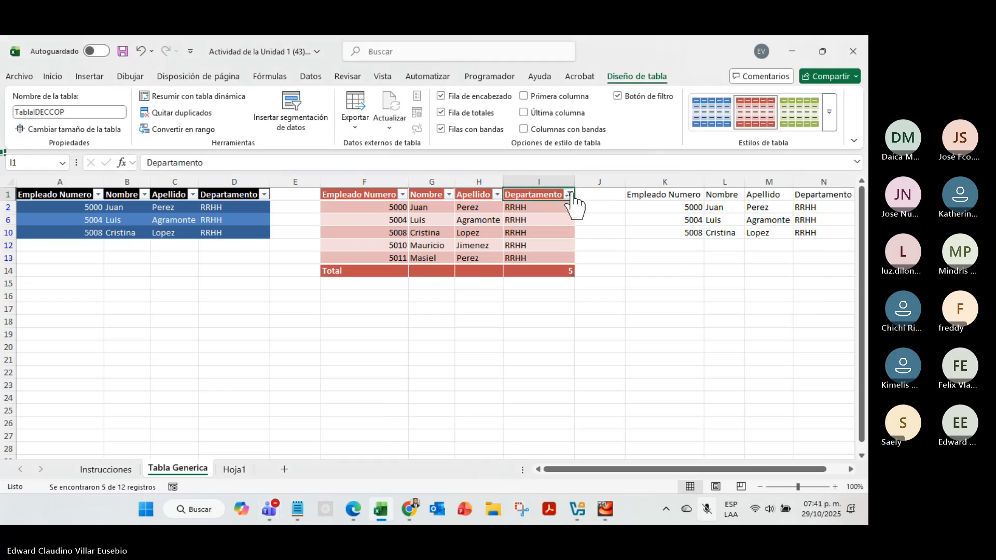
click(569, 194)
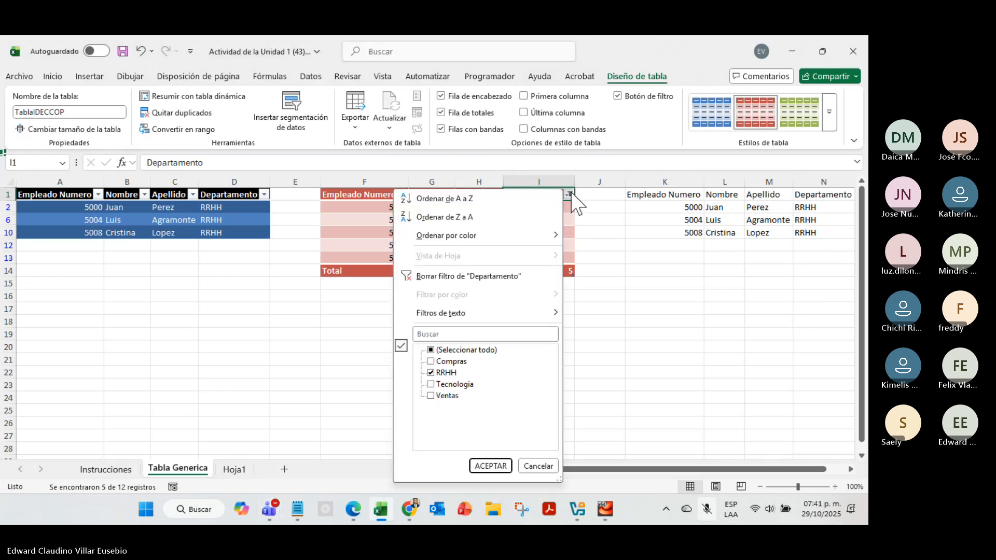
click(431, 362)
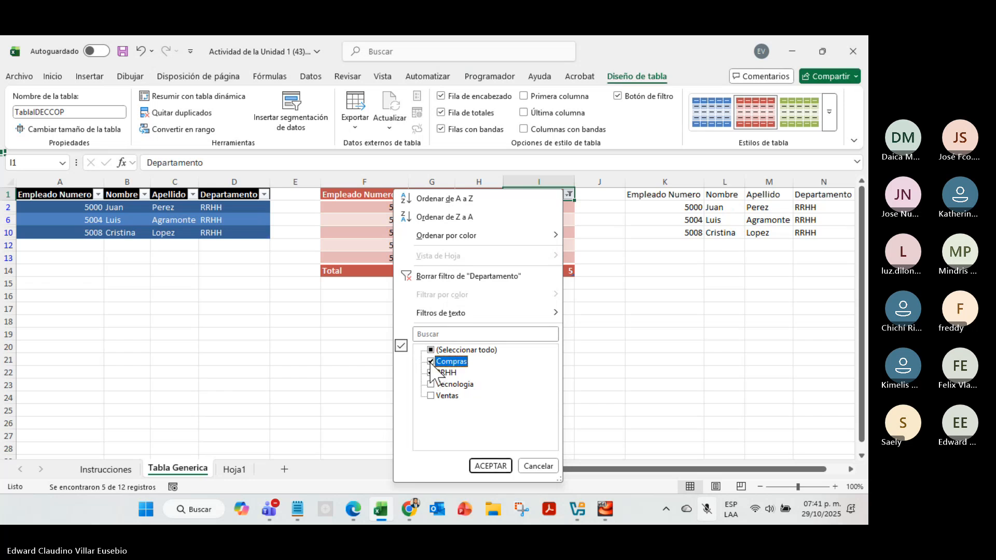
click(490, 466)
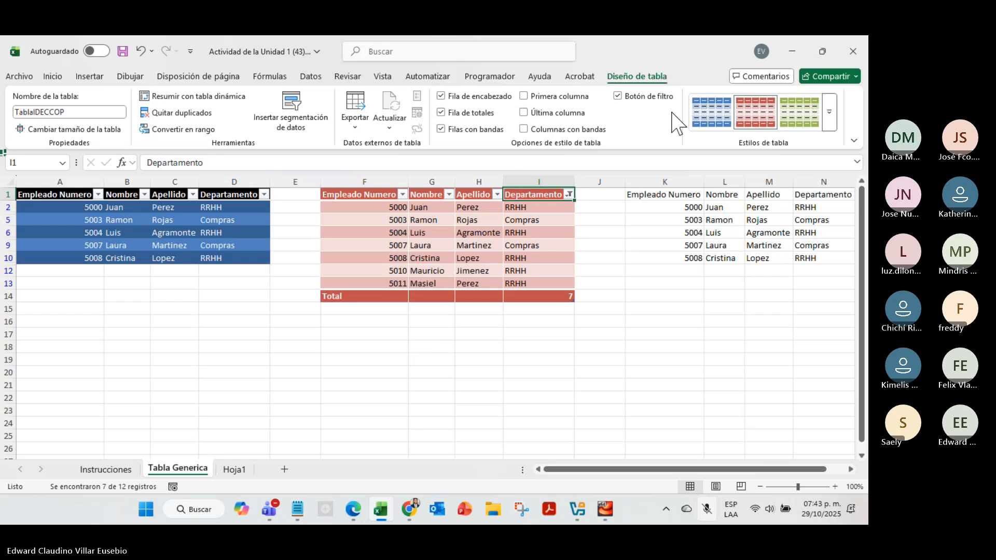
Include Tecnologia alongside Compras and RRHH in the red table's Departamento filter and view the Apellido filter options
click(757, 210)
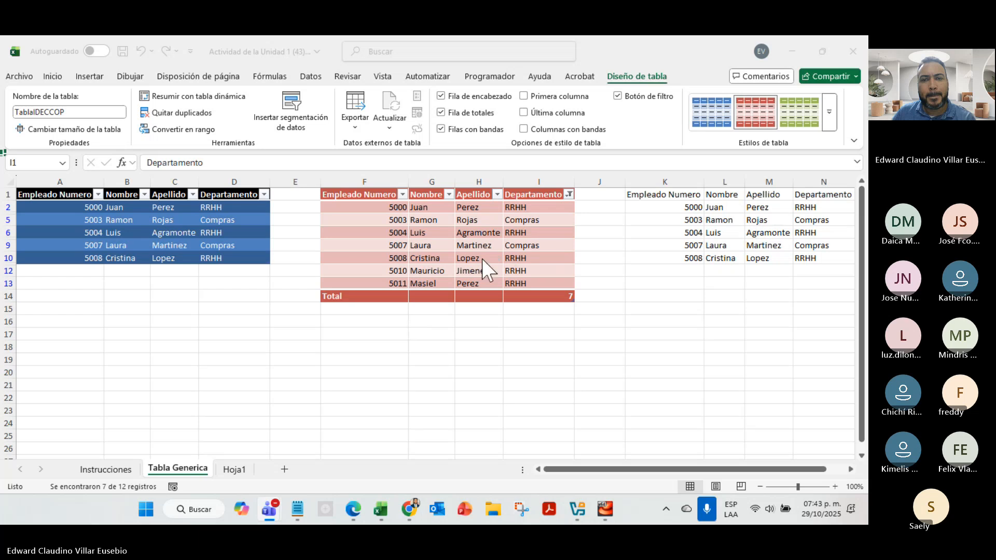
click(569, 194)
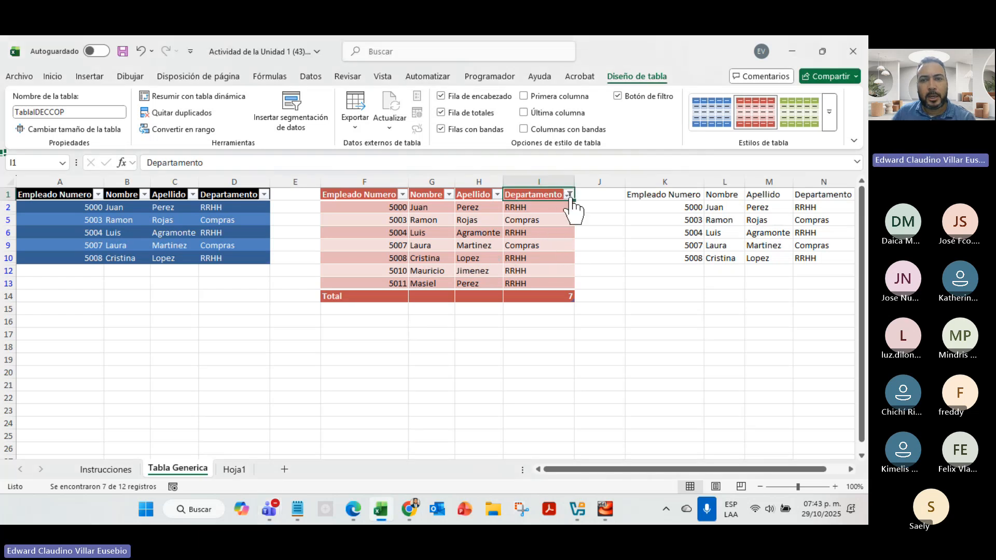
click(446, 384)
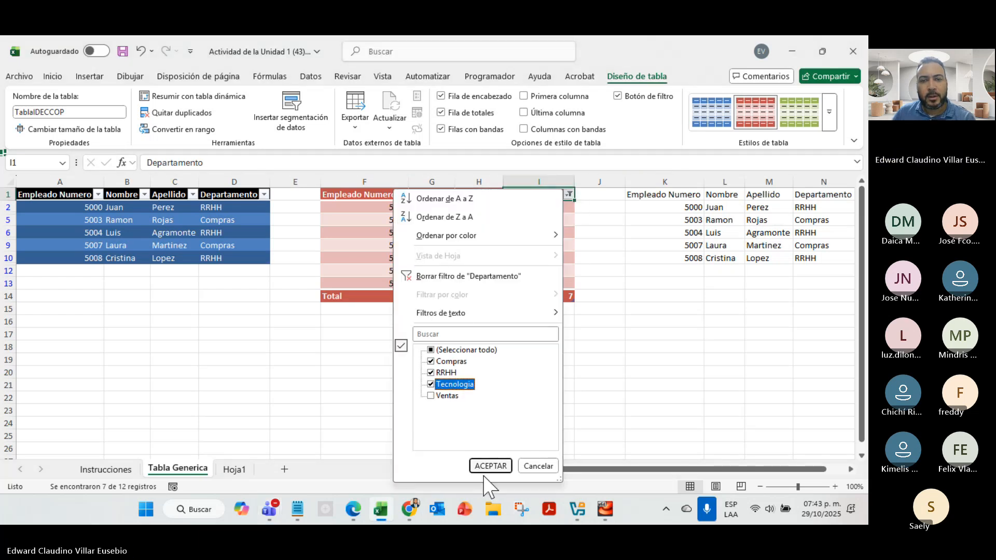
click(490, 467)
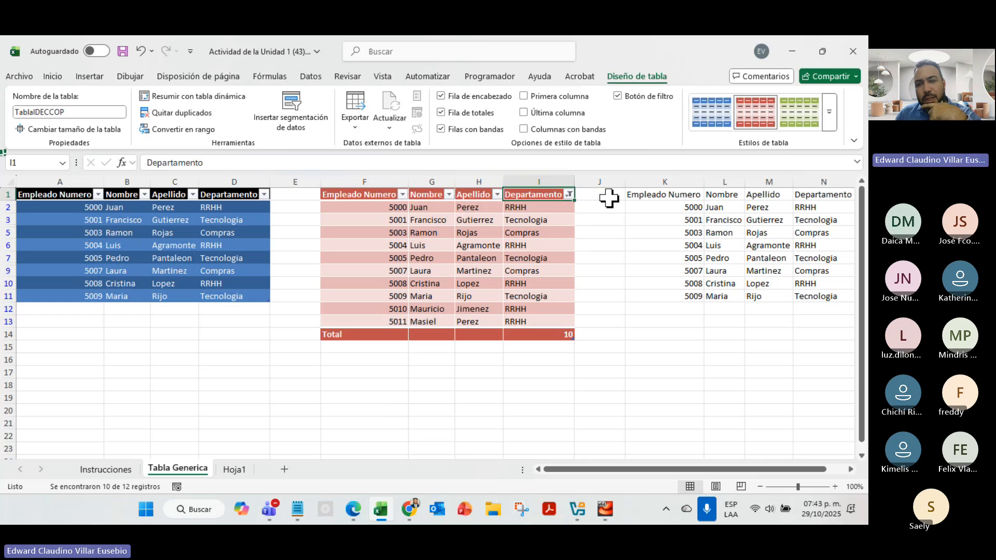
click(497, 194)
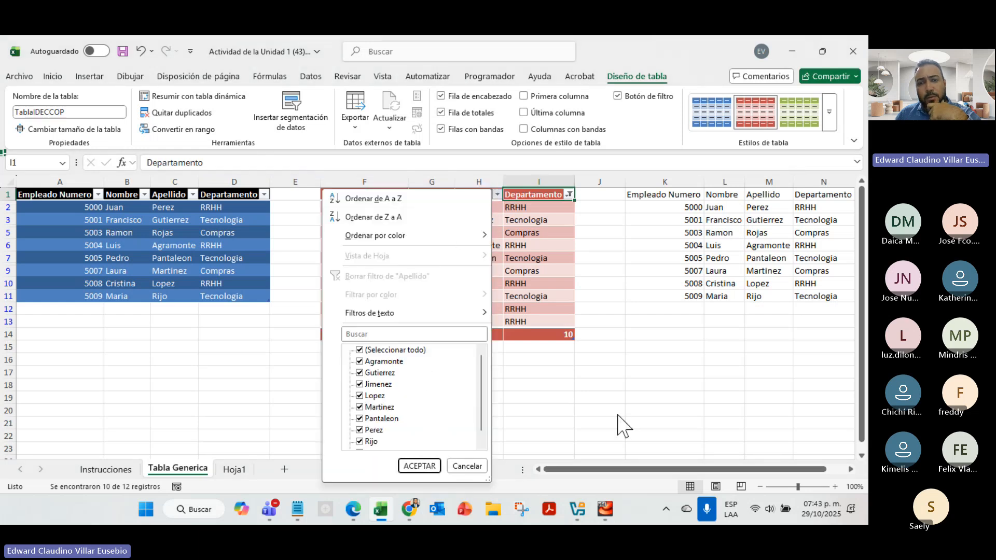
click(682, 368)
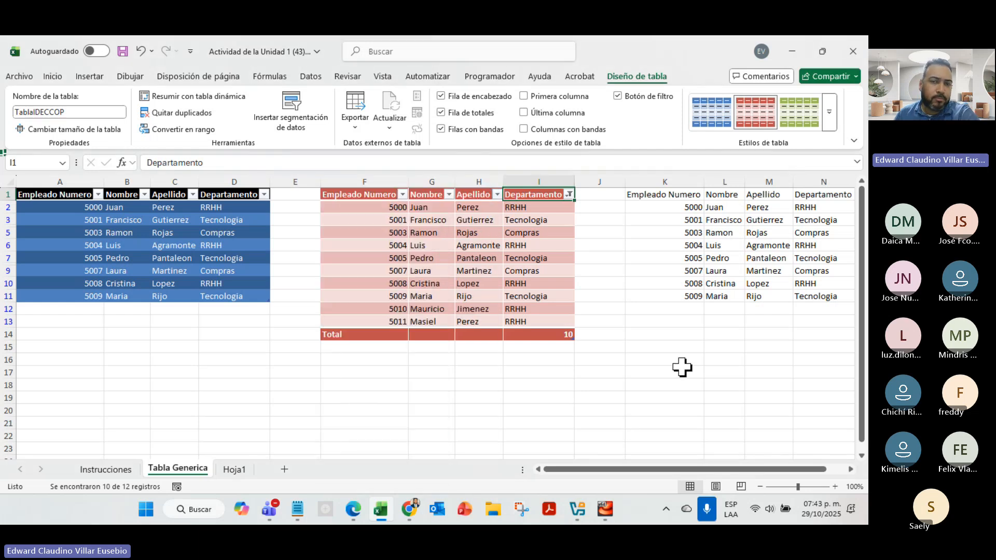
Insert a Departamento slicer for the red table and place it just below the totals row
click(304, 125)
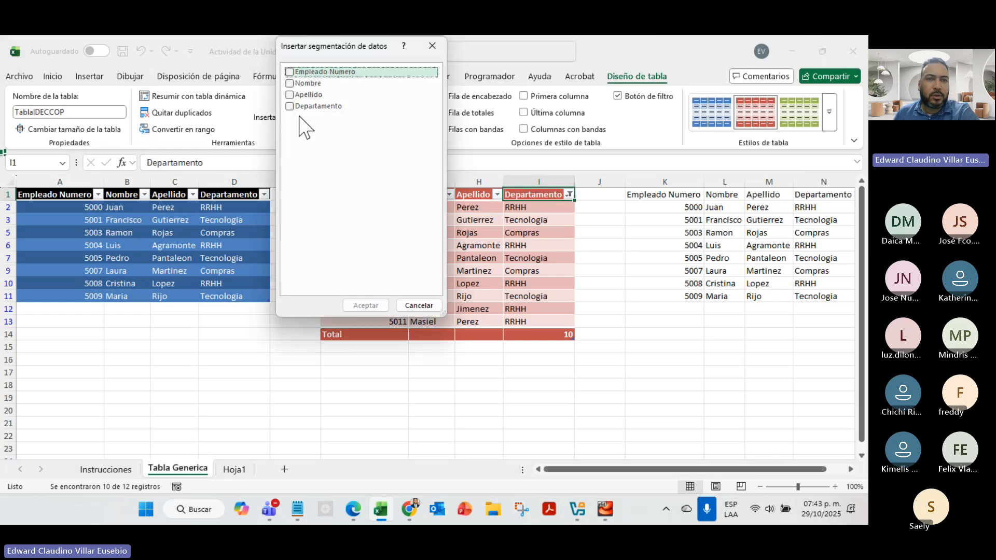
drag(322, 52, 161, 153)
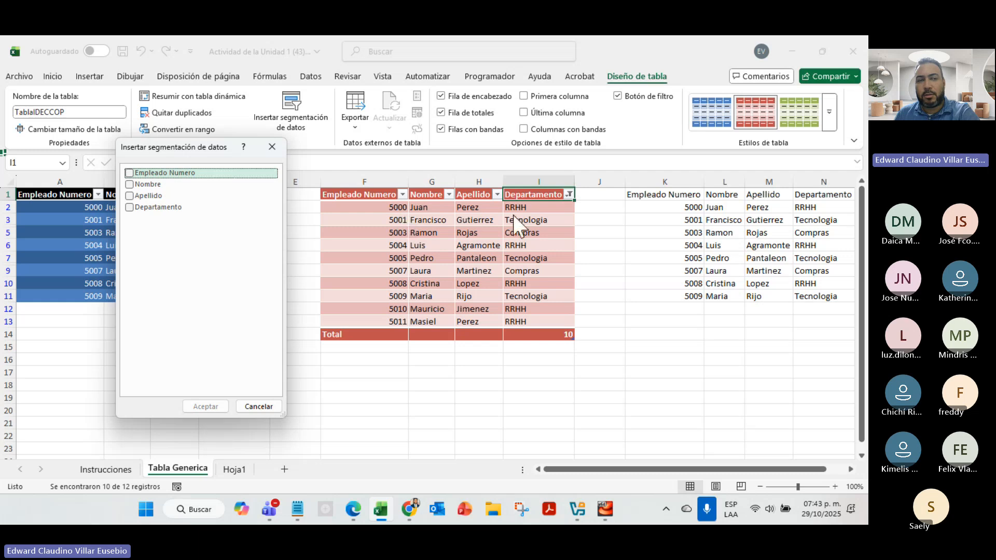
click(130, 207)
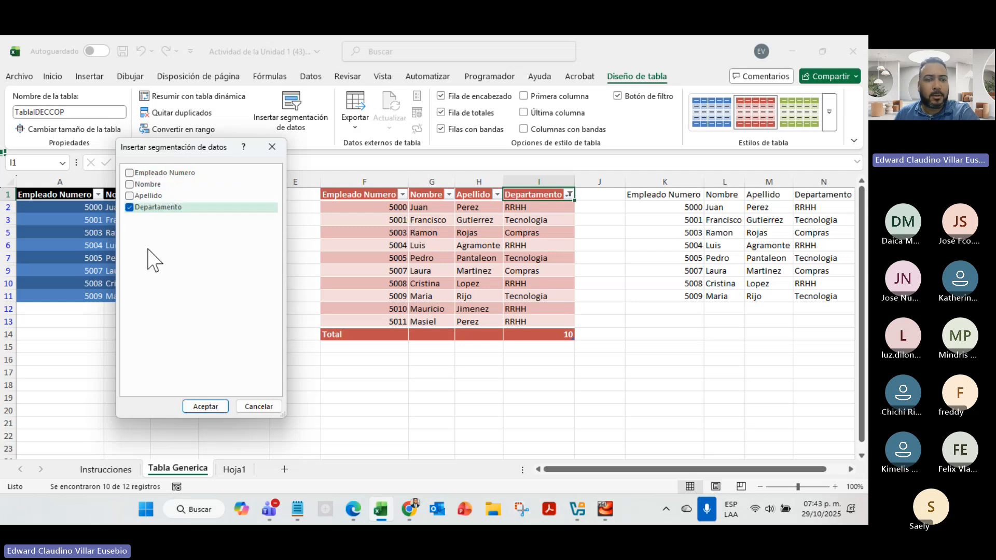
click(205, 406)
drag(403, 249, 340, 358)
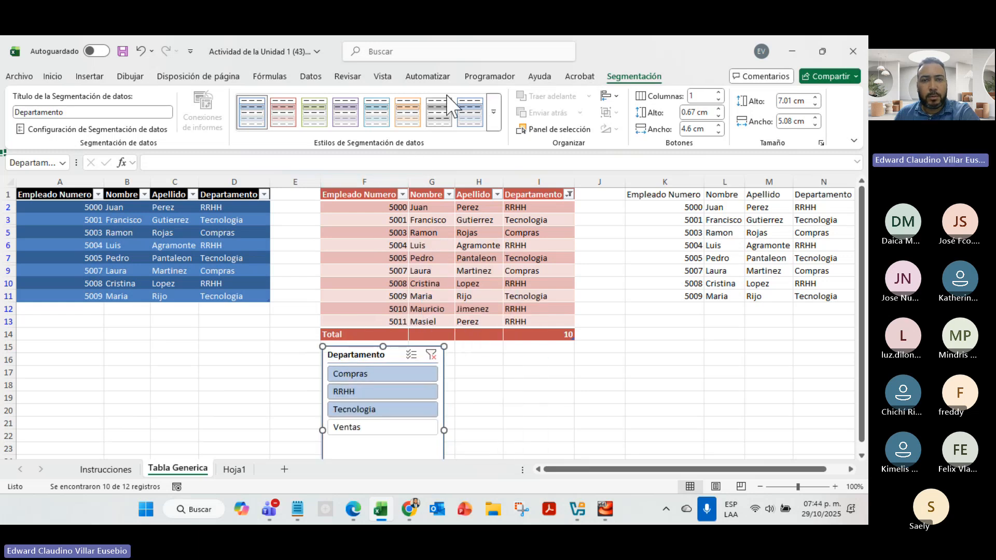
Apply the dark red style to the Departamento slicer
click(283, 111)
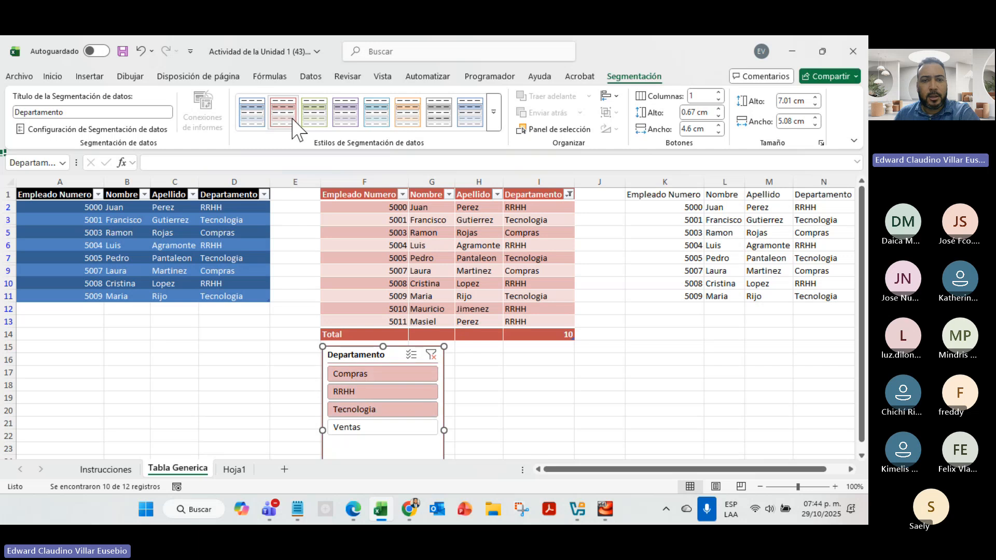
click(493, 112)
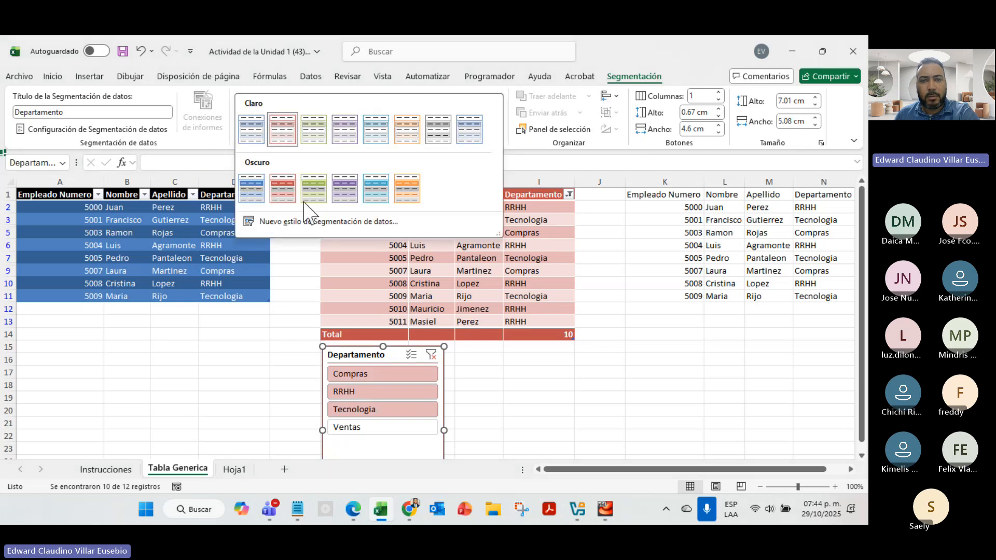
click(283, 189)
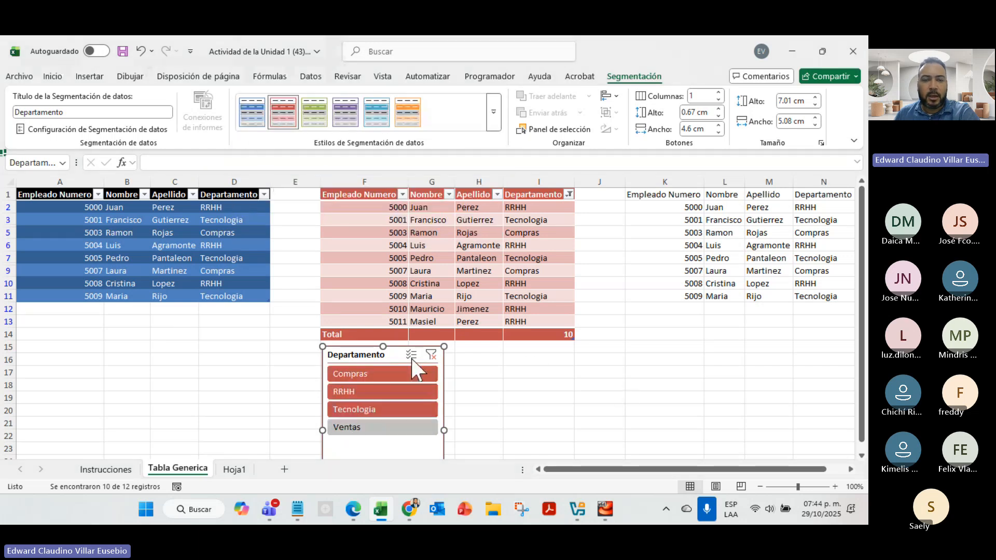
Filter the red table through the slicer by Compras, RRHH, Tecnologia and Ventas, one department at a time
click(372, 373)
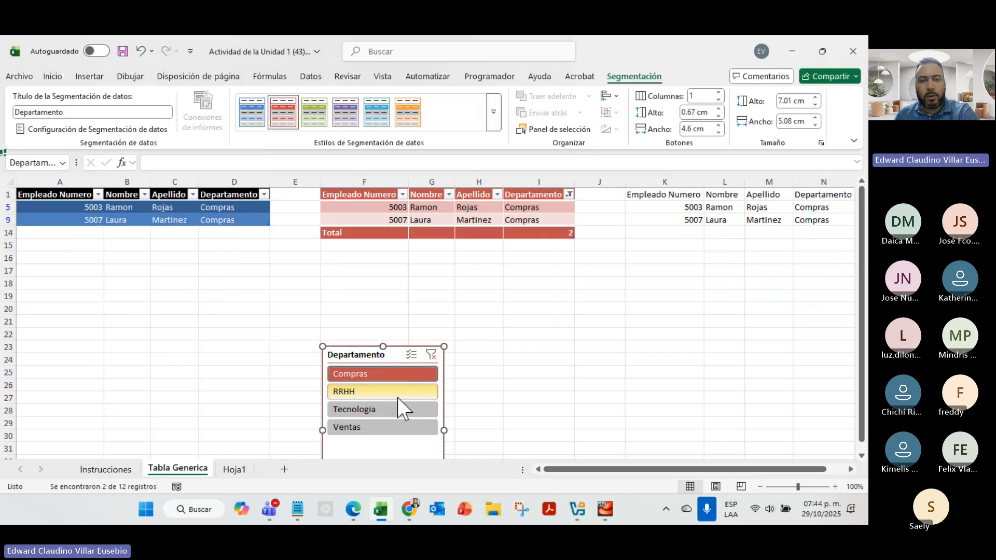
click(392, 392)
click(409, 404)
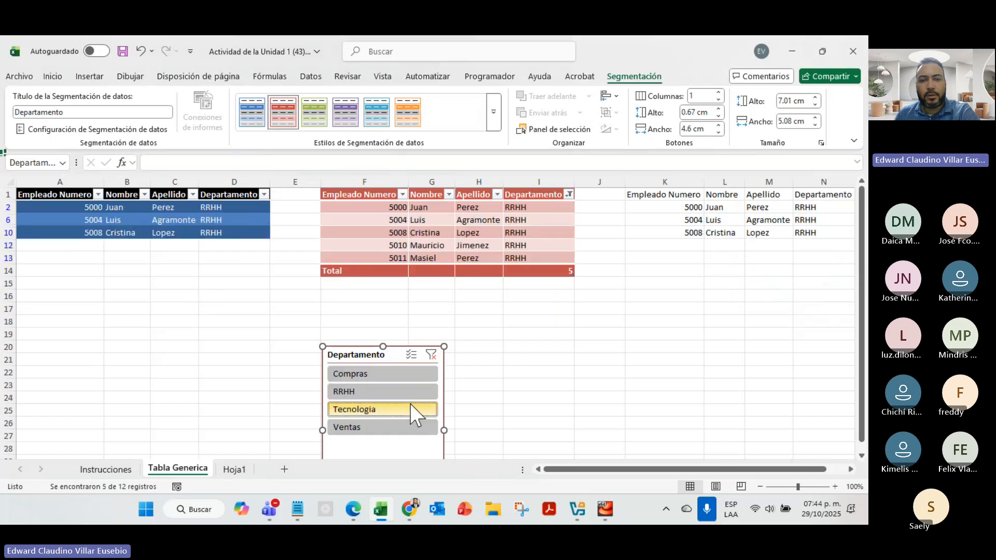
click(385, 430)
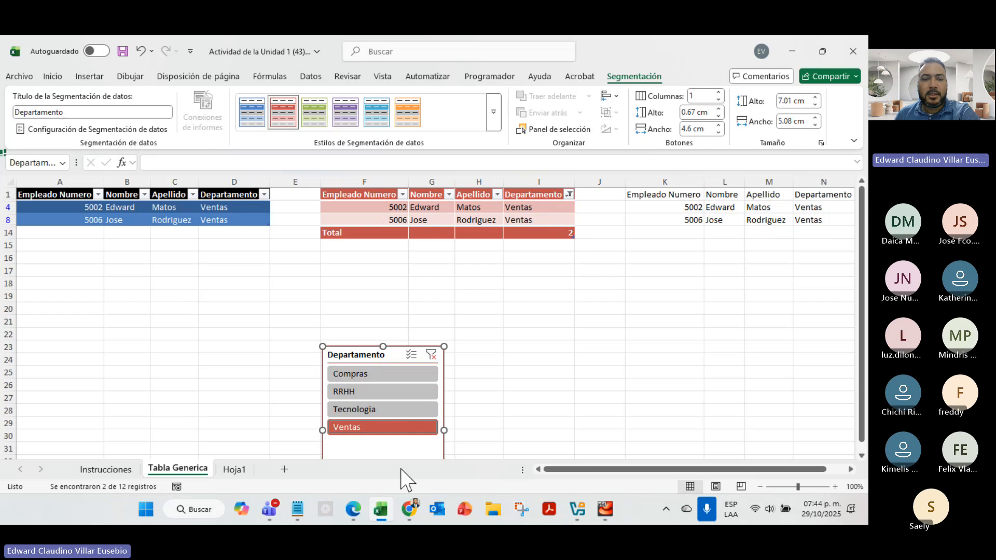
Add Compras, RRHH and Tecnologia to the slicer's Ventas selection using multi-select, and move the slicer clear of the totals row
click(411, 356)
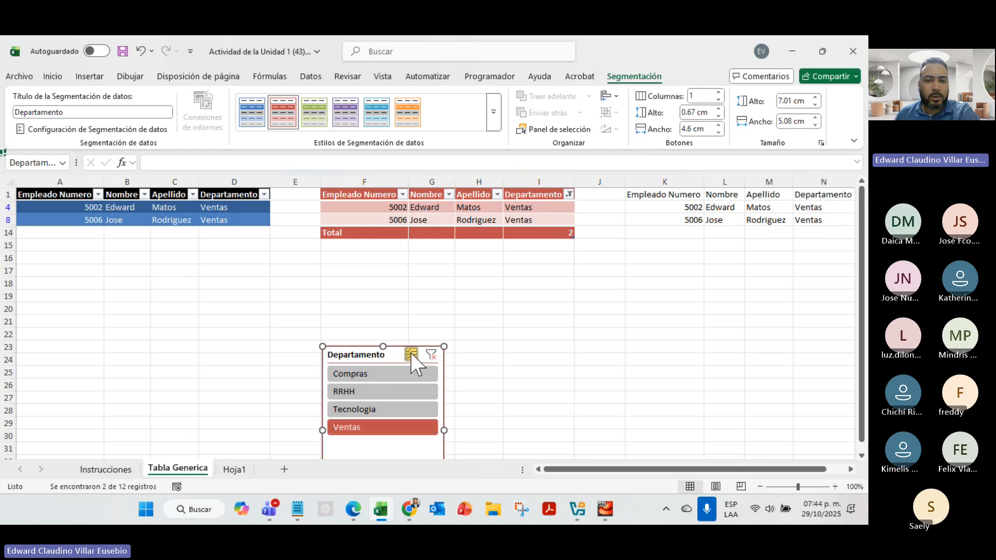
click(382, 374)
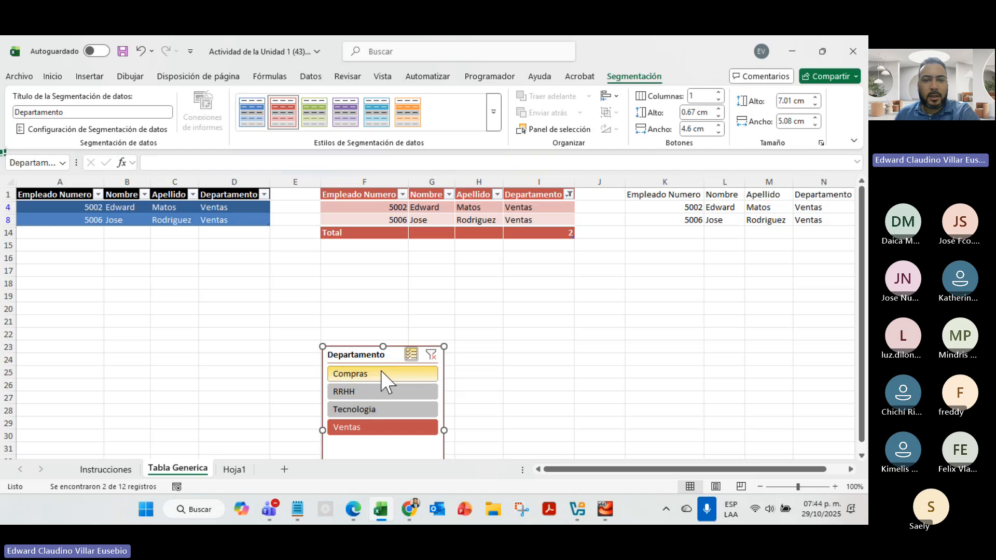
click(413, 389)
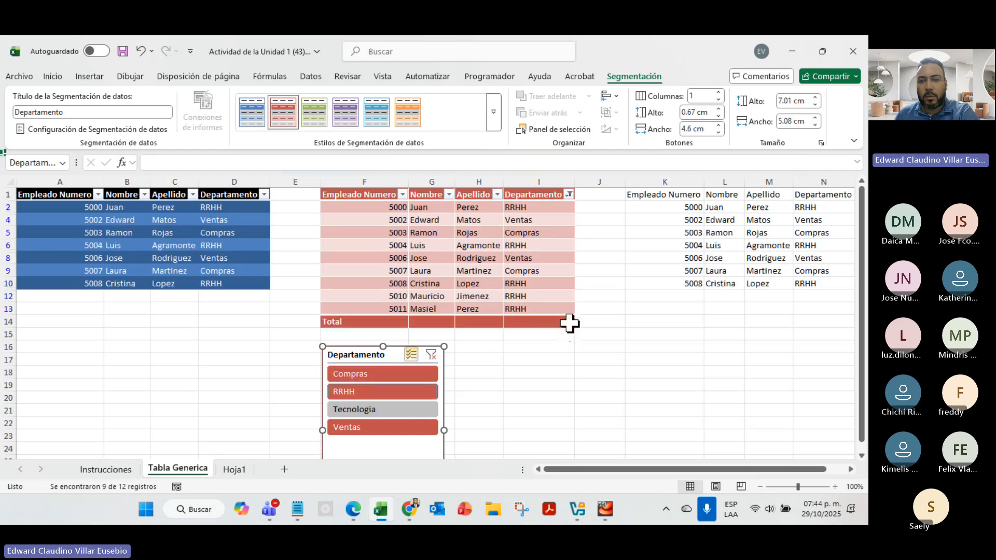
click(400, 409)
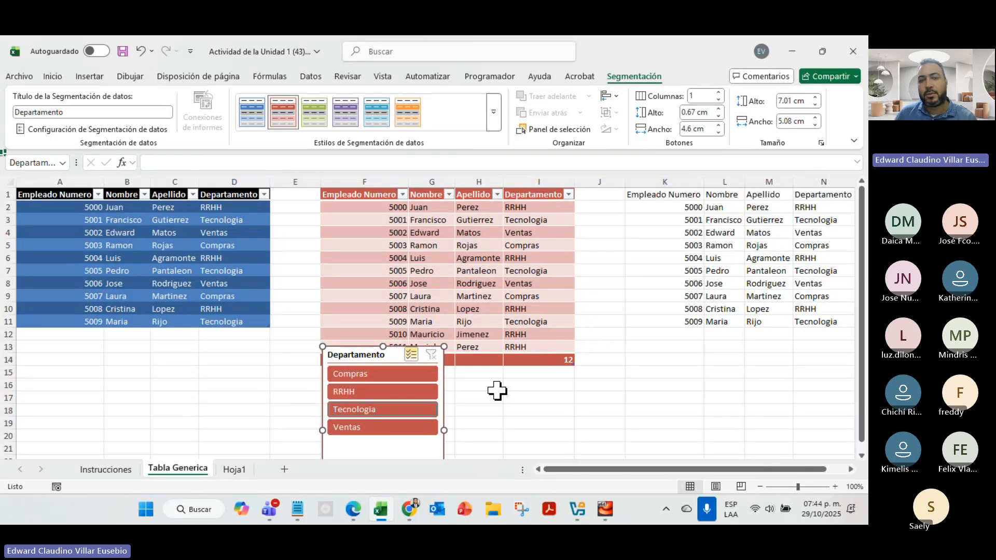
drag(358, 355, 363, 376)
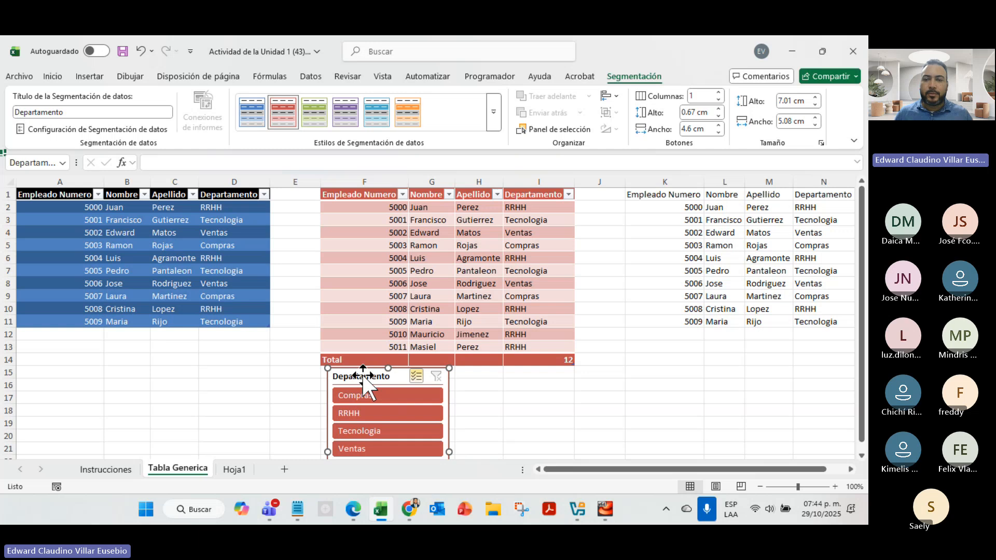
key(Escape)
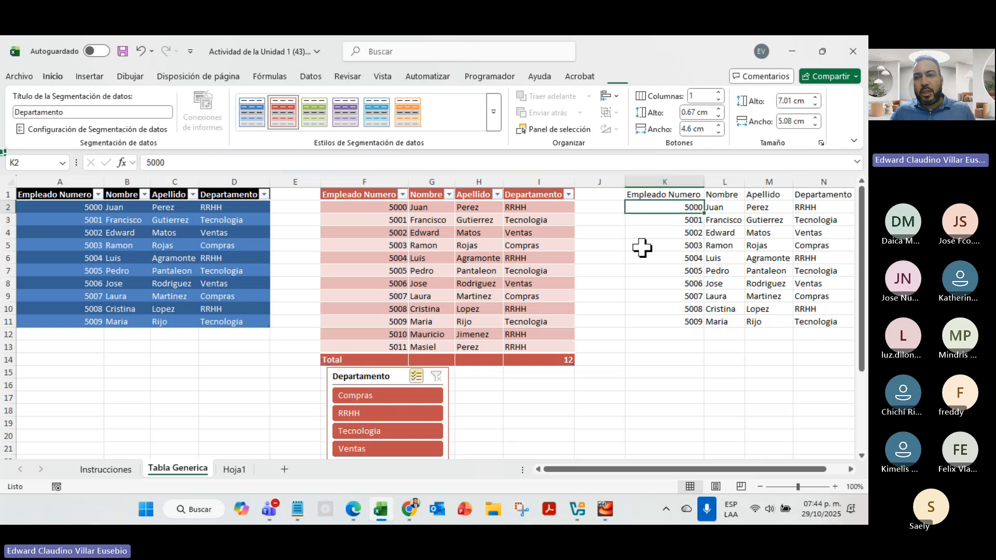
Try to format K1:N11 as a table with headers in the dark style with an orange header and light blue bands
click(653, 196)
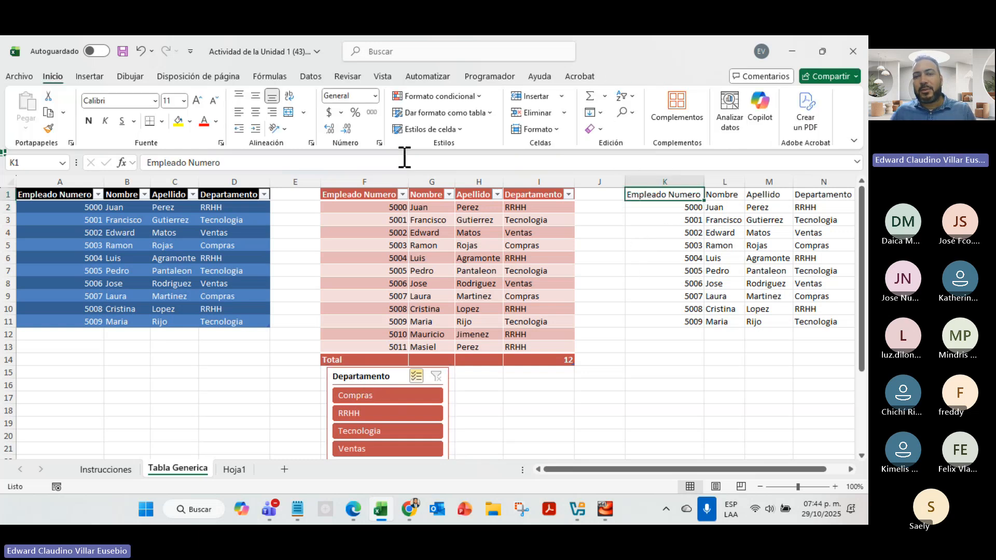
click(417, 113)
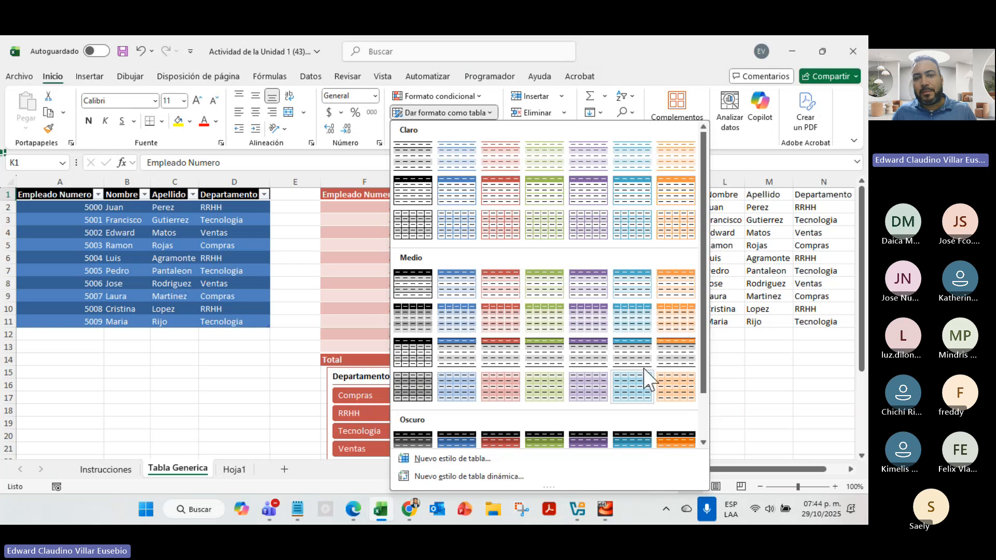
scroll(540, 396, down, 2)
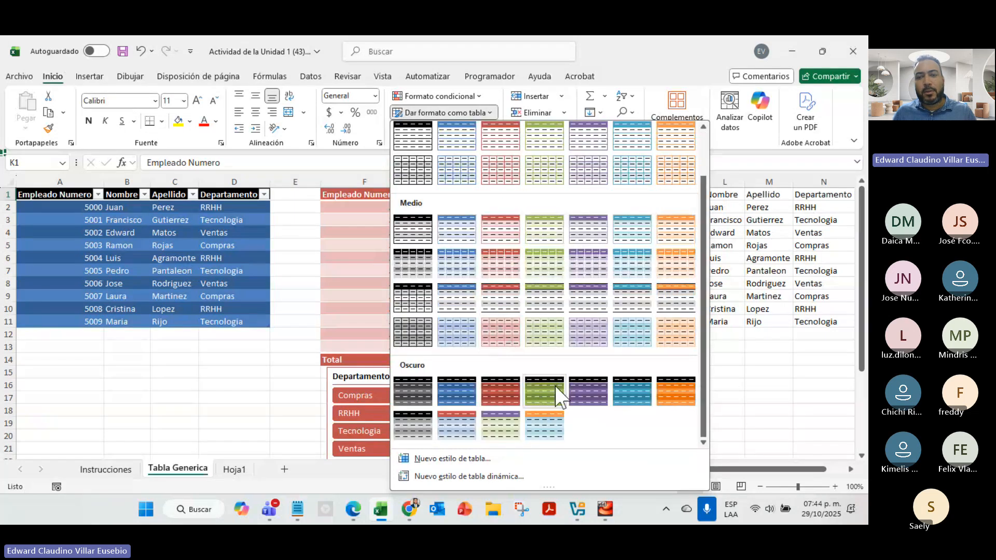
click(558, 397)
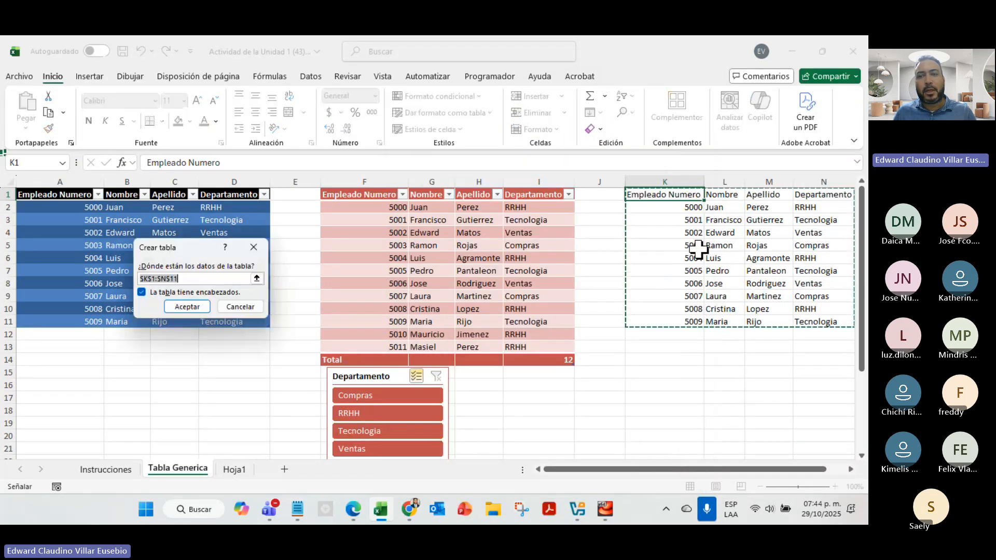
click(187, 307)
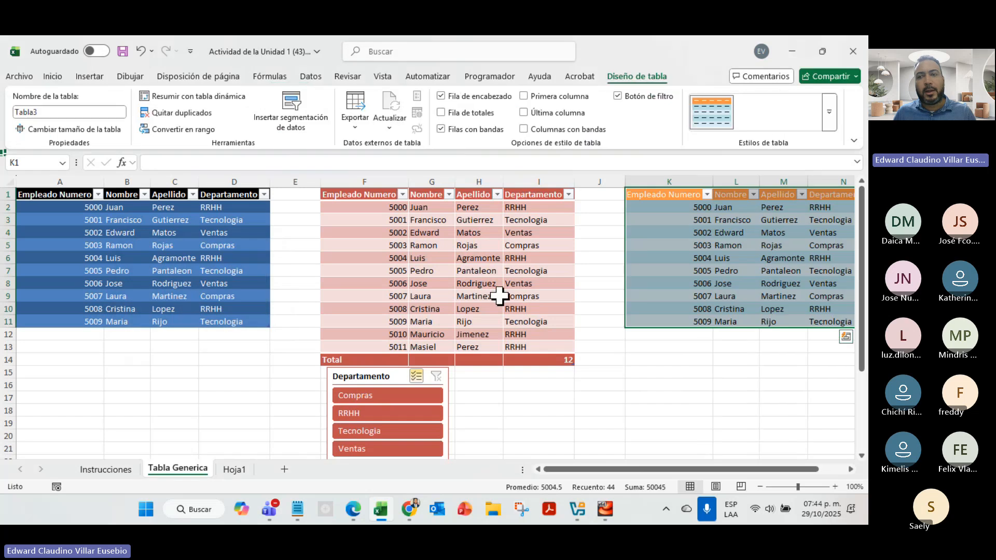
drag(707, 470, 771, 469)
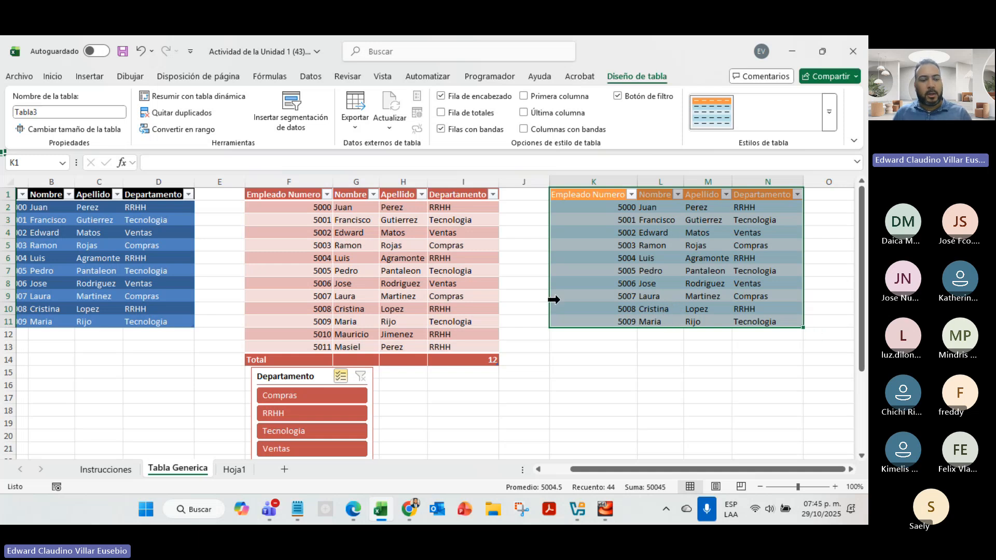
key(ctrl+z)
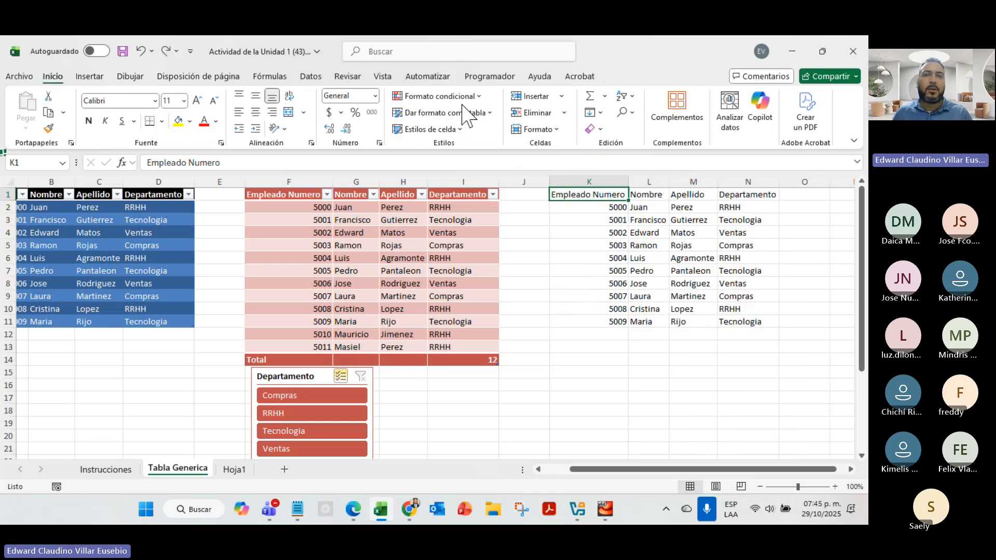
Format K1:N11 as a table with headers using the medium style with a blue header and grey bands
click(476, 112)
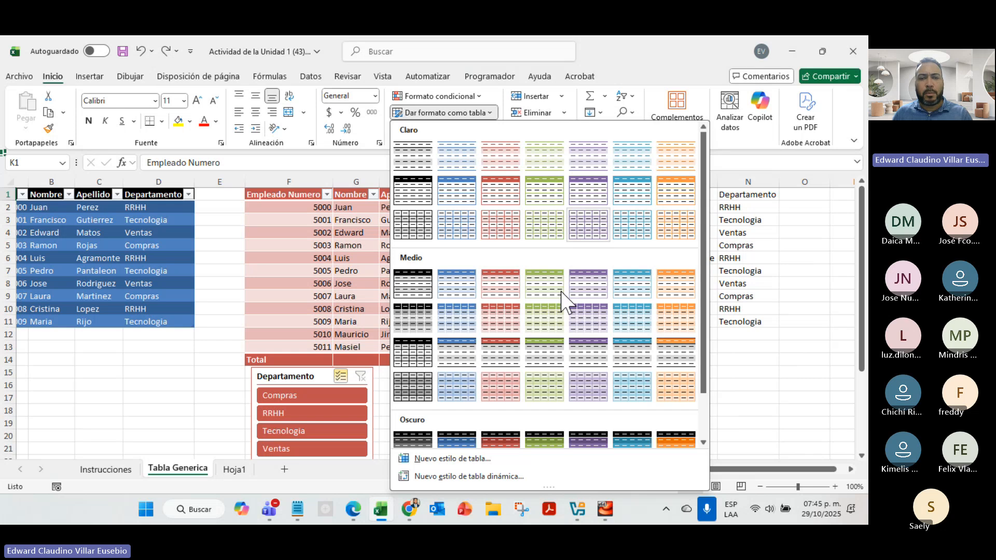
click(447, 345)
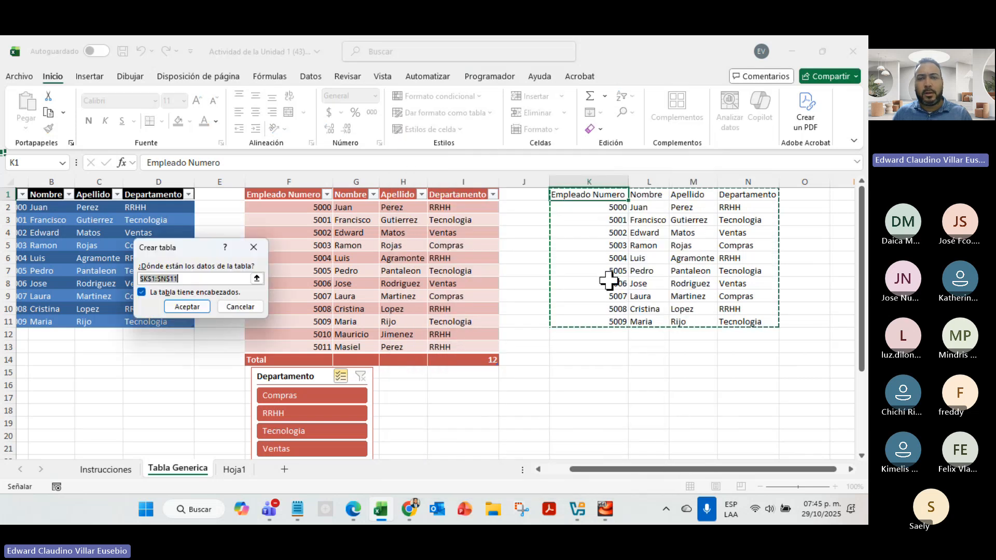
click(187, 307)
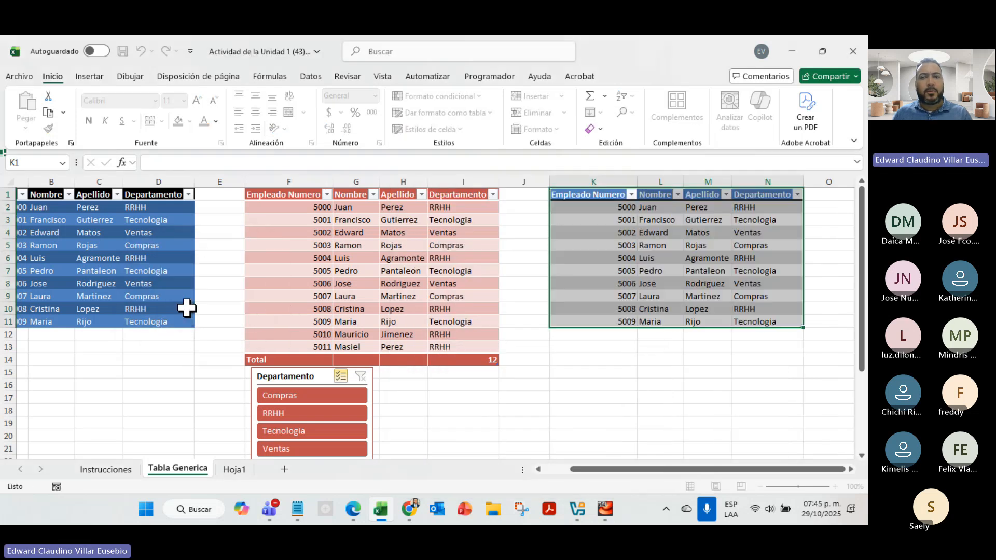
click(719, 282)
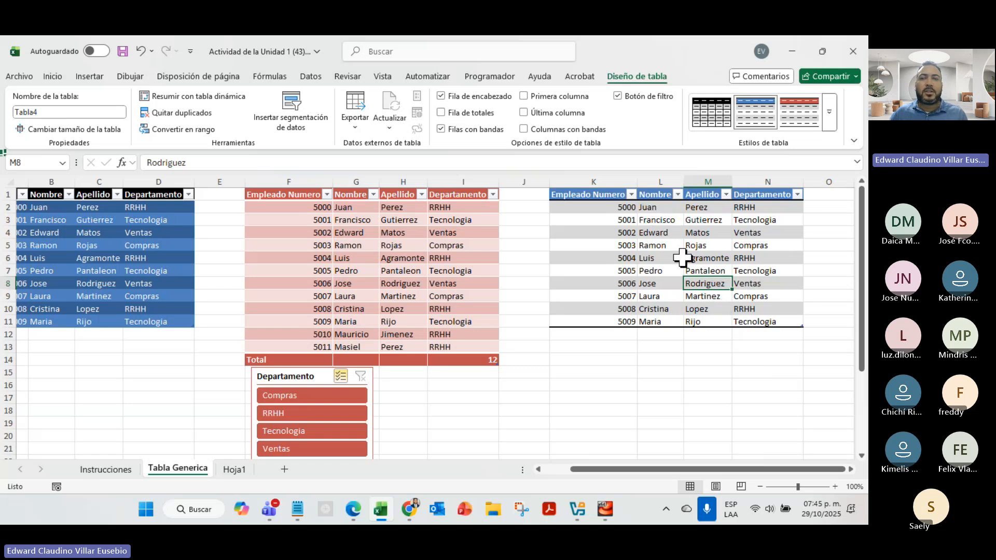
click(652, 246)
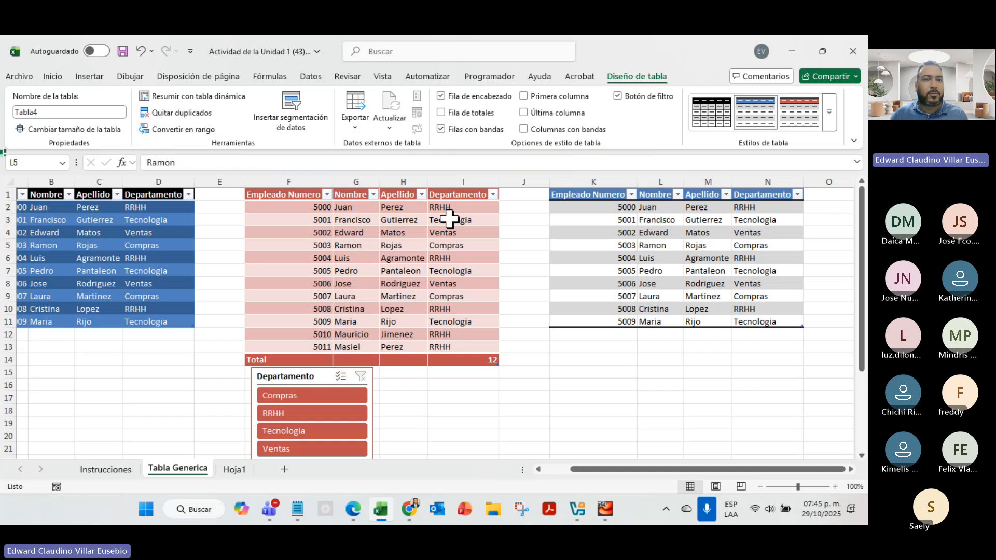
click(622, 232)
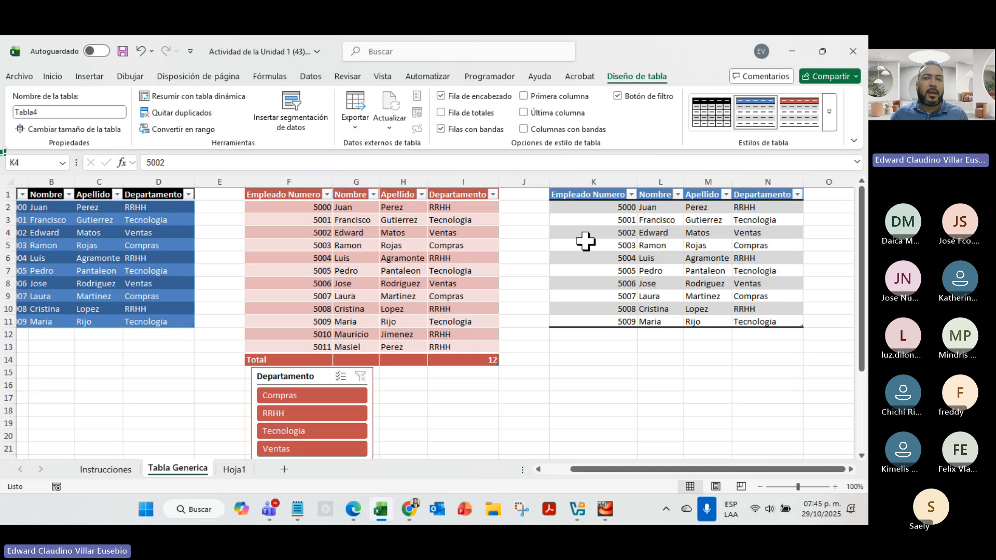
Convert the blue-header table in K1:N11 to a normal range
click(646, 297)
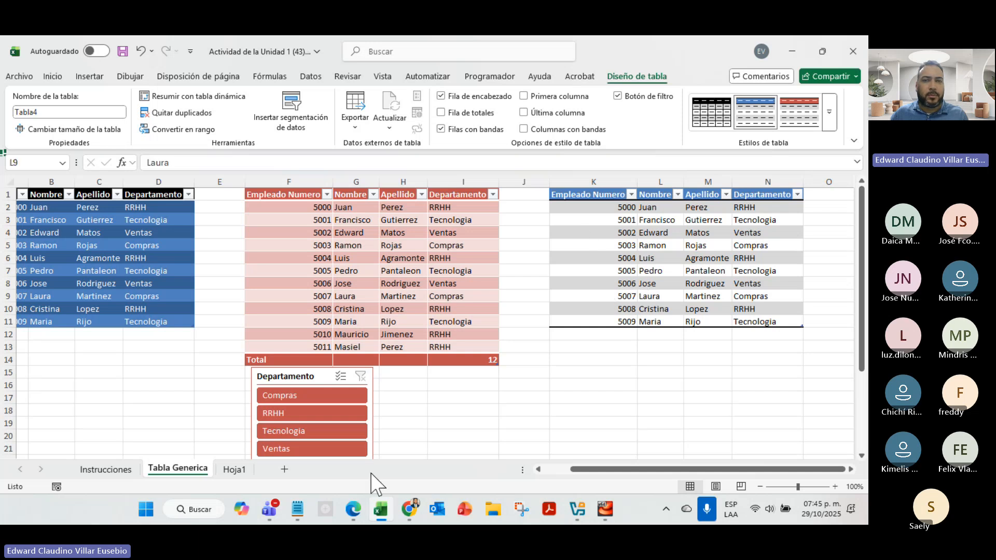
click(178, 129)
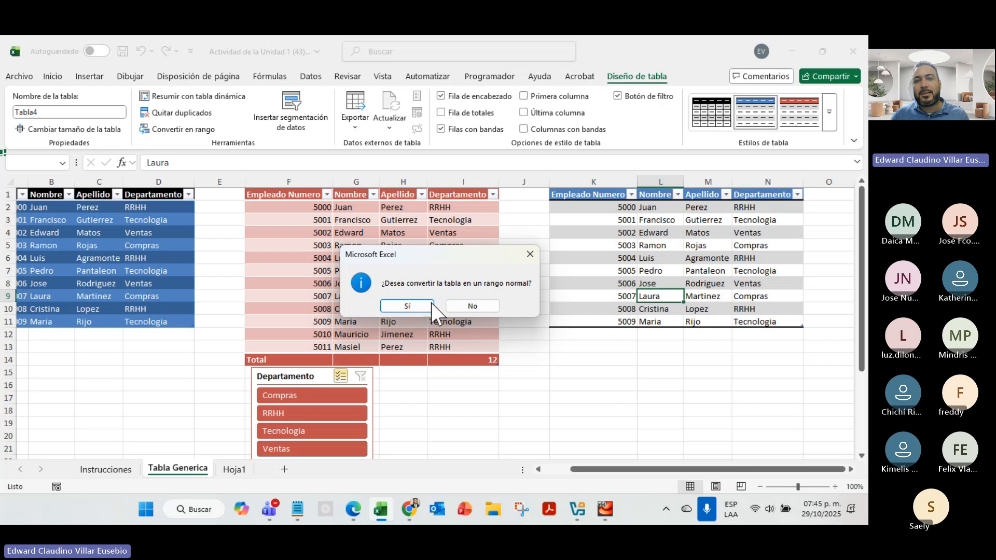
click(406, 305)
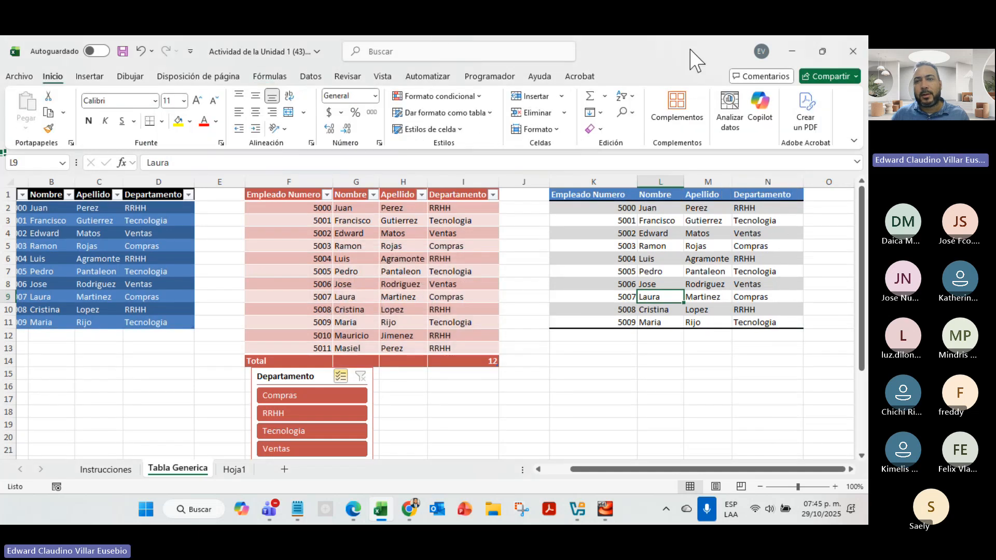
click(744, 232)
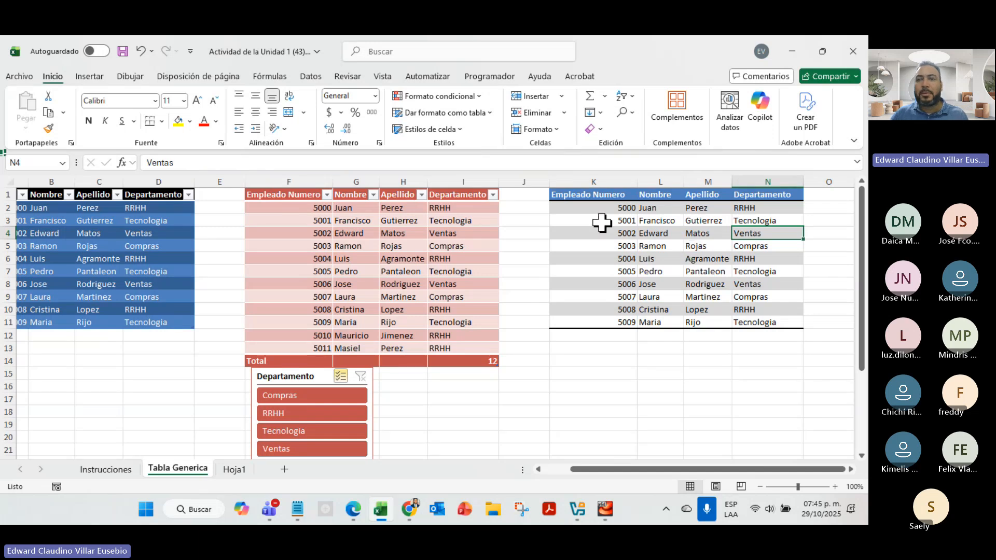
click(584, 195)
click(767, 197)
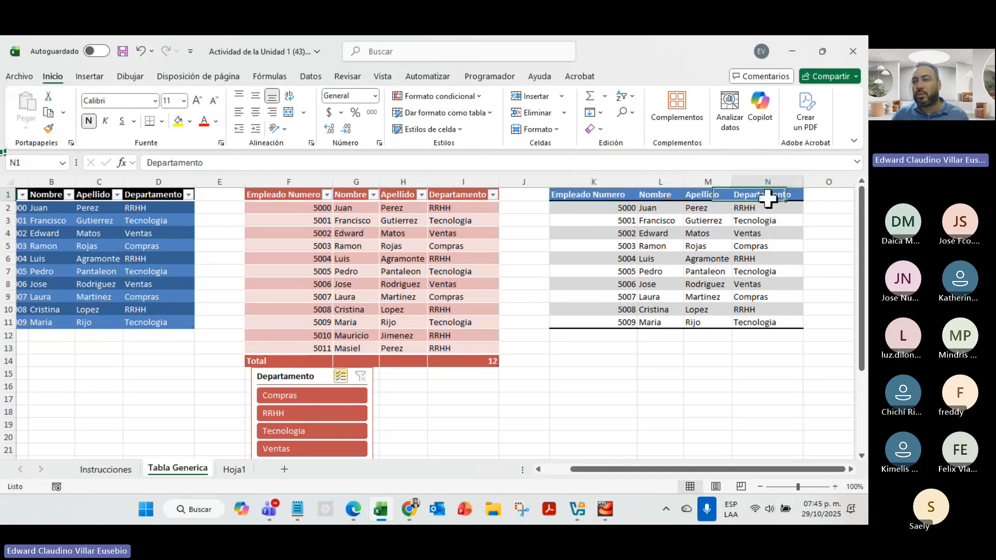
click(752, 246)
click(608, 270)
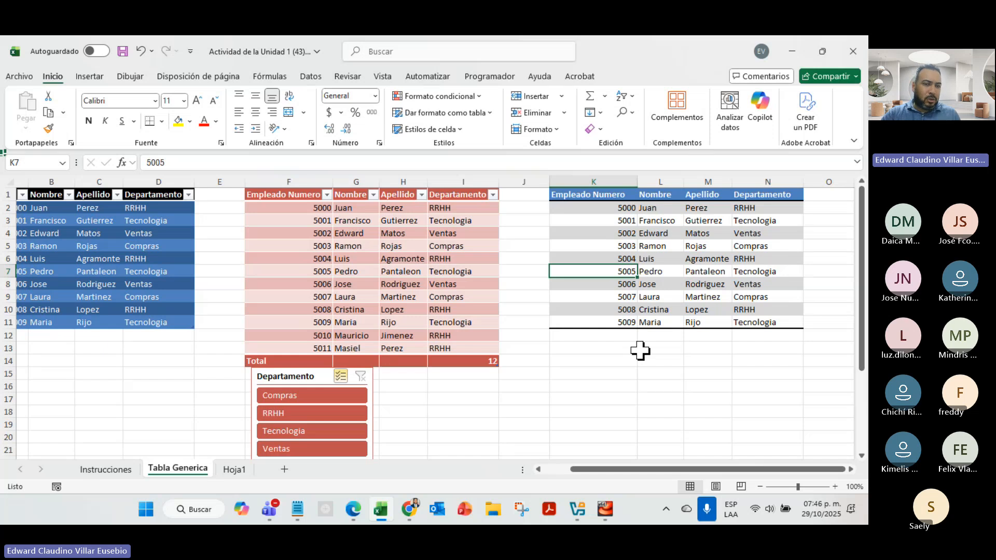
Switch to the Teams meeting window, review the participant list, and return to the workbook
click(270, 510)
click(256, 418)
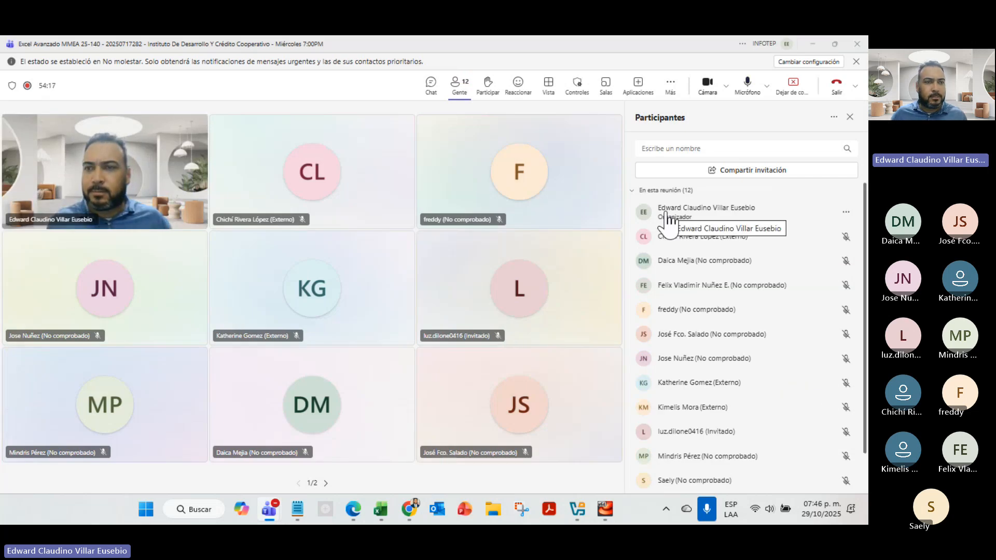
scroll(818, 362, down, 2)
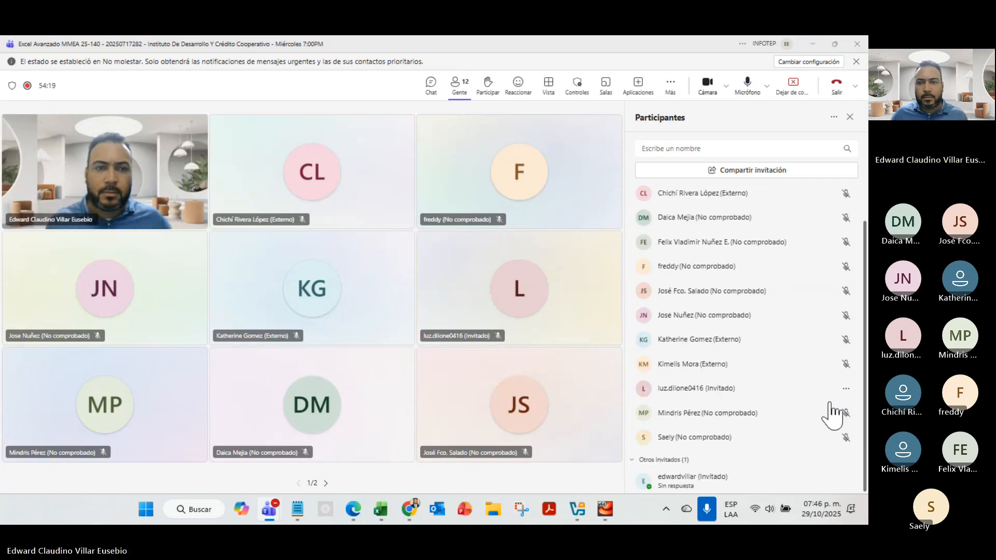
scroll(829, 420, up, 2)
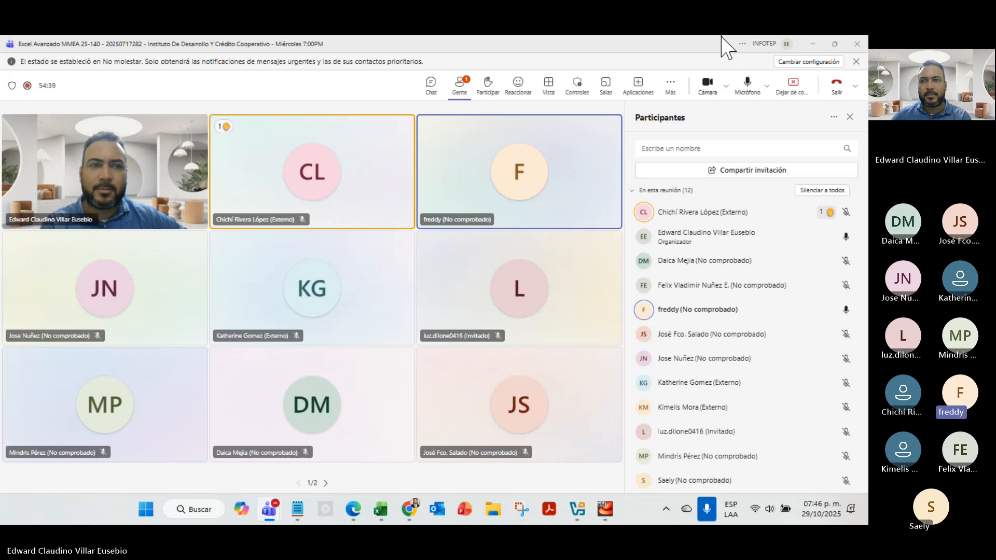
click(812, 44)
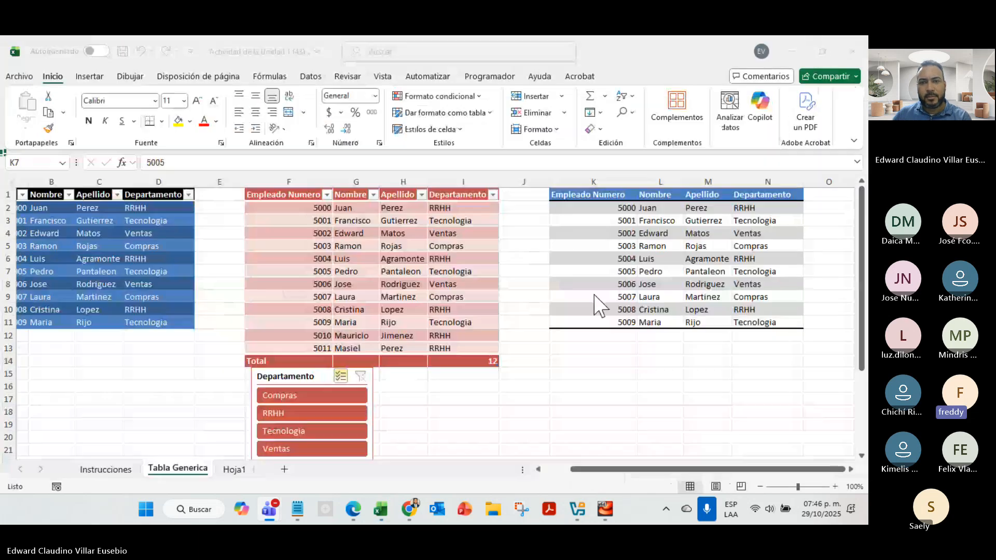
Inspect cells in the converted K1:N11 range and view the available table format styles without applying one
click(664, 244)
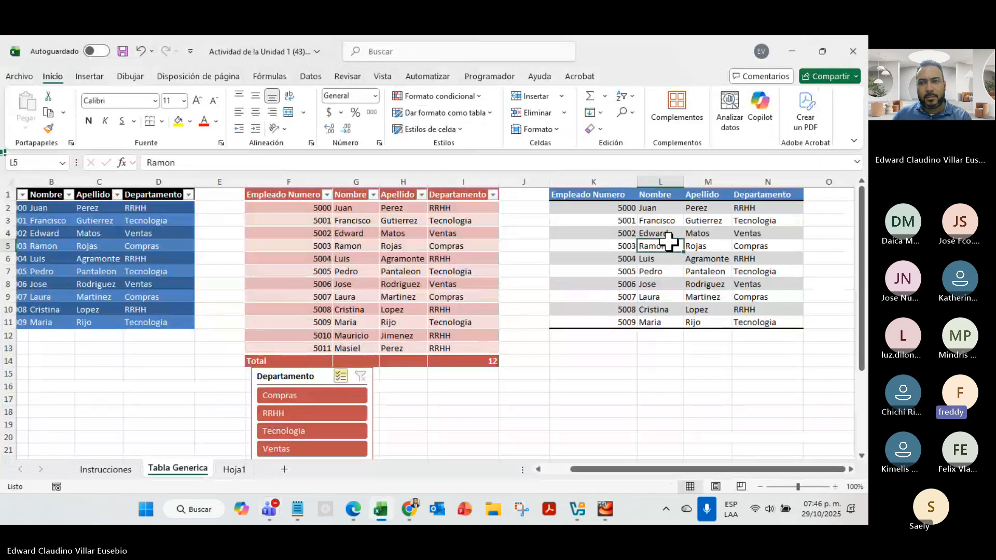
click(797, 188)
click(742, 246)
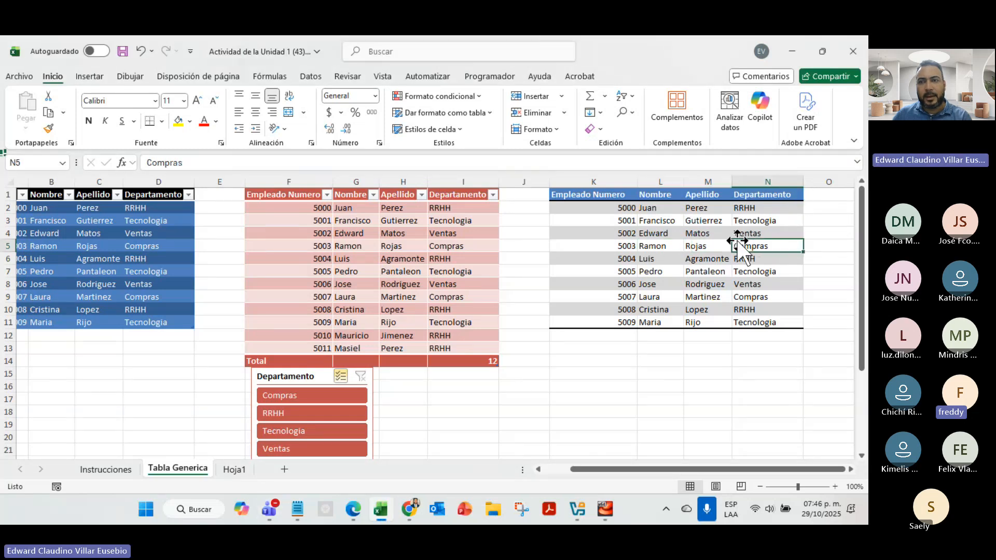
click(650, 236)
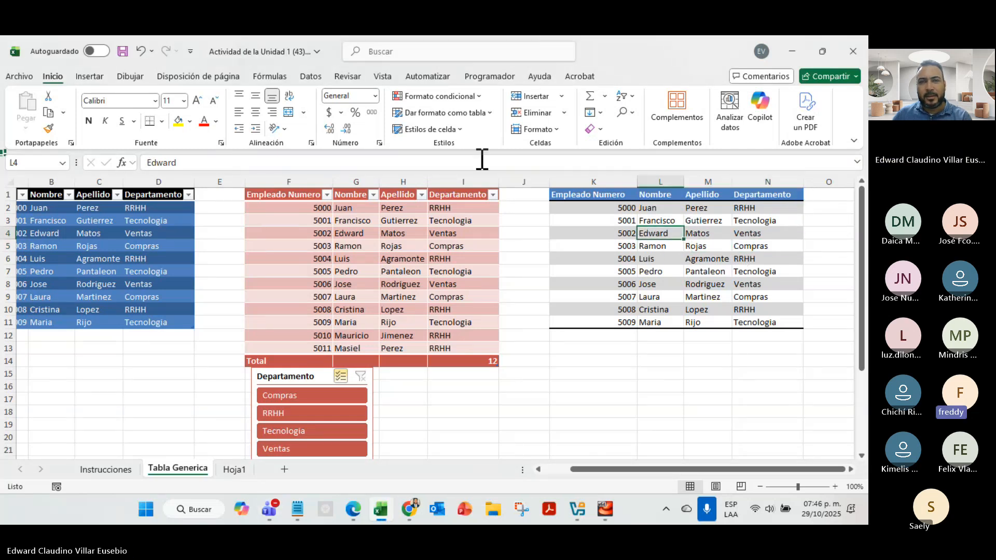
click(482, 112)
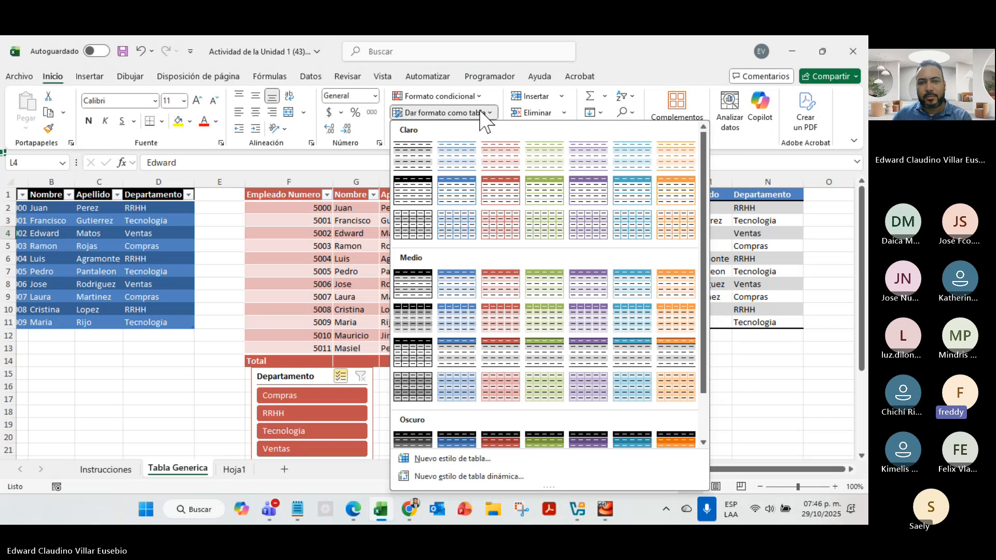
click(755, 299)
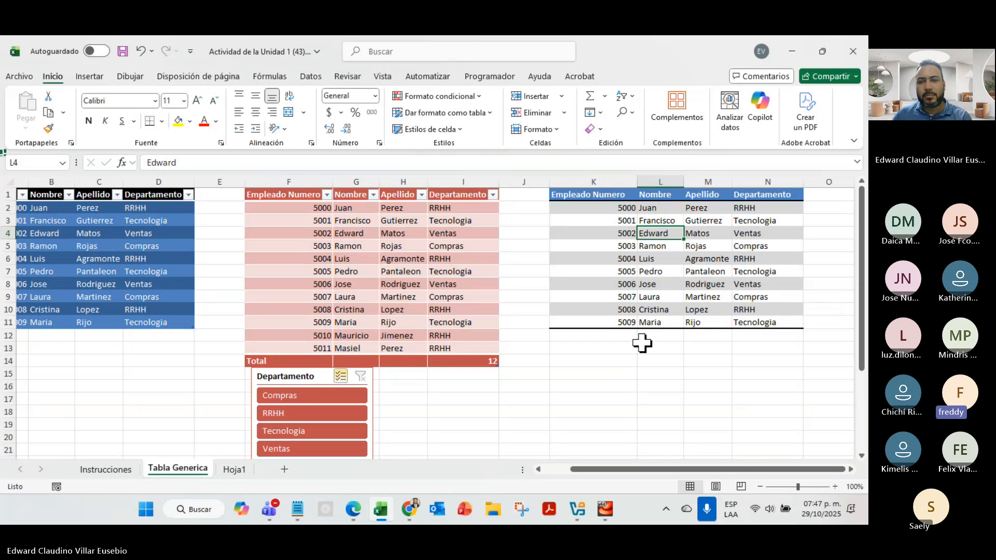
Change the employee numbers in K4 to 5025 and K5 to 5263
click(619, 338)
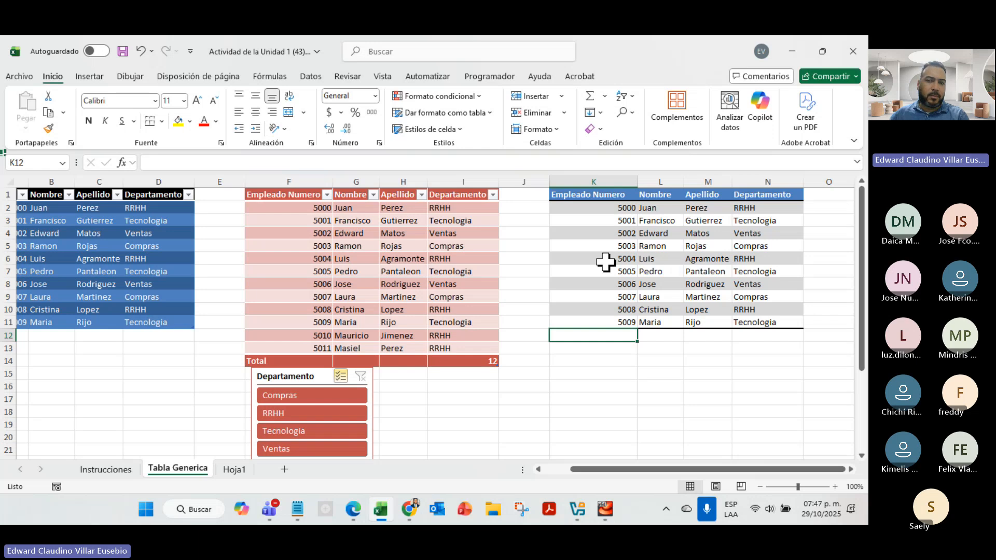
click(626, 233)
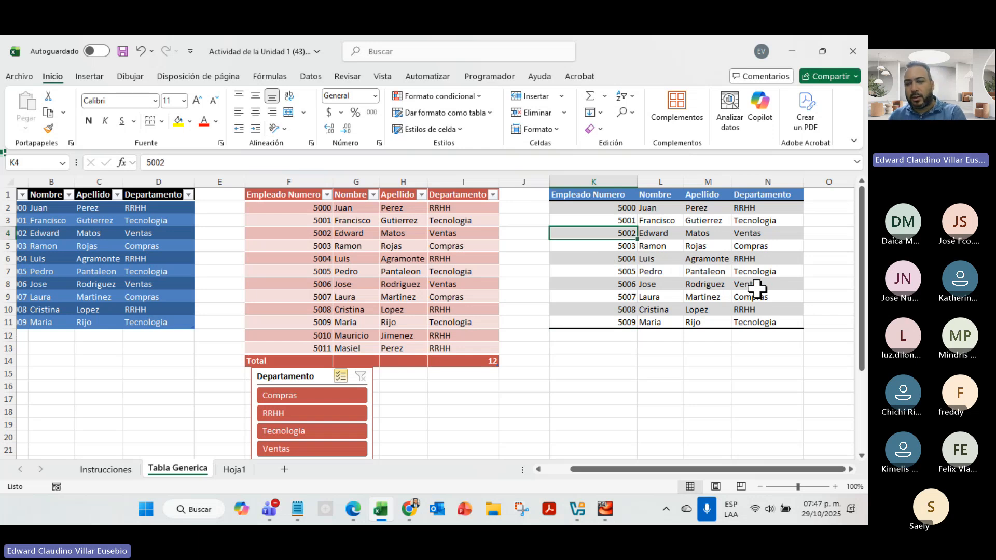
text(5)
key(Return)
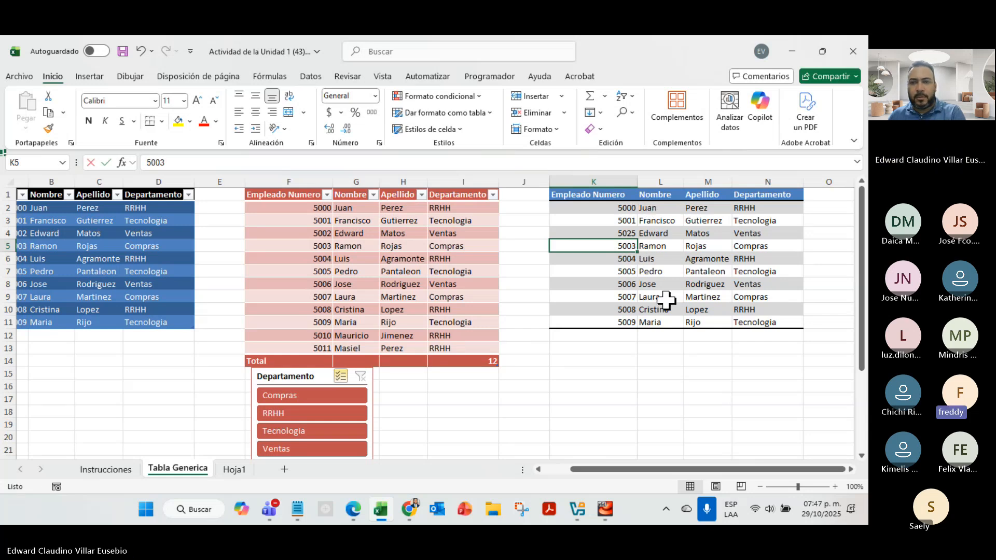
text(5263)
key(Return)
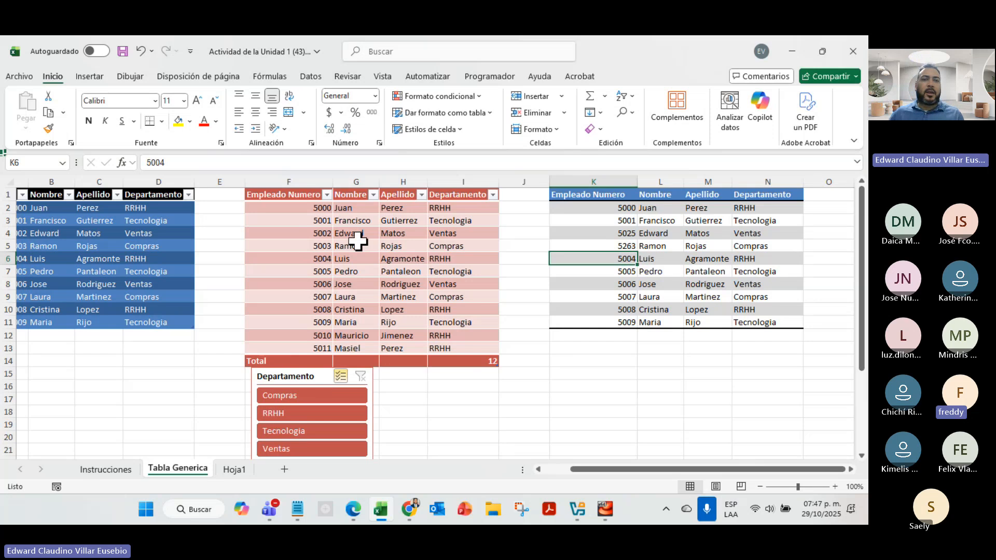
Compare the red table with the converted range by selecting F6 and the whole of K1:N11
click(297, 255)
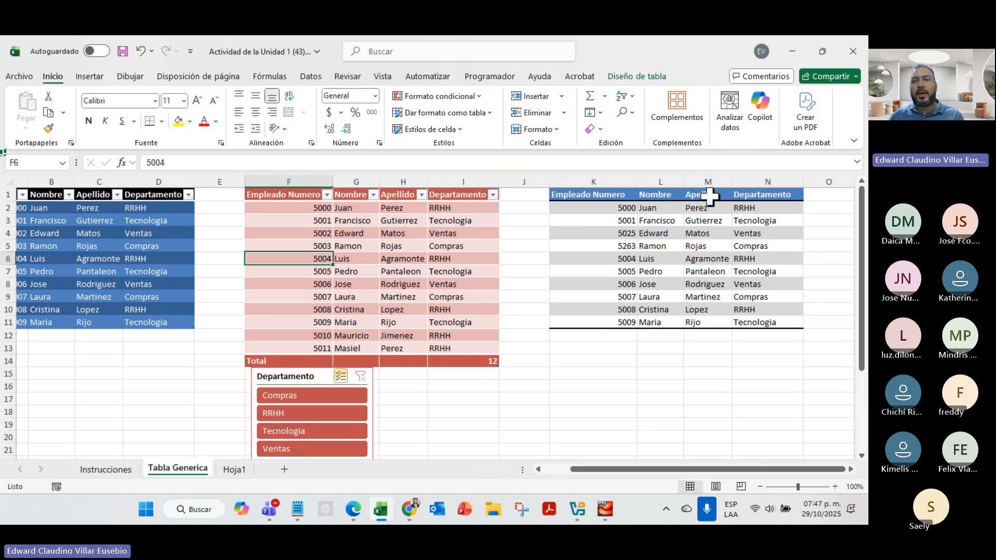
drag(612, 192, 778, 321)
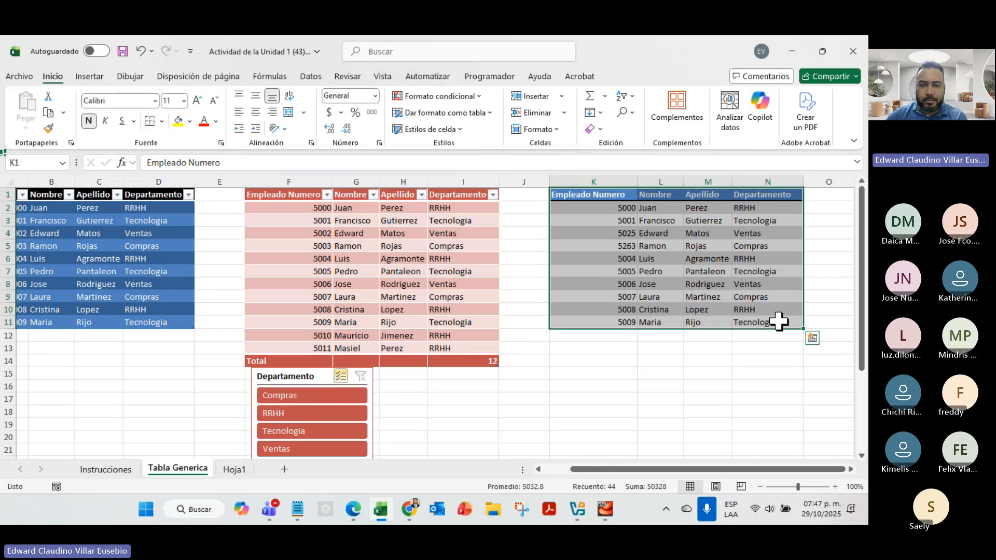
click(786, 388)
click(696, 362)
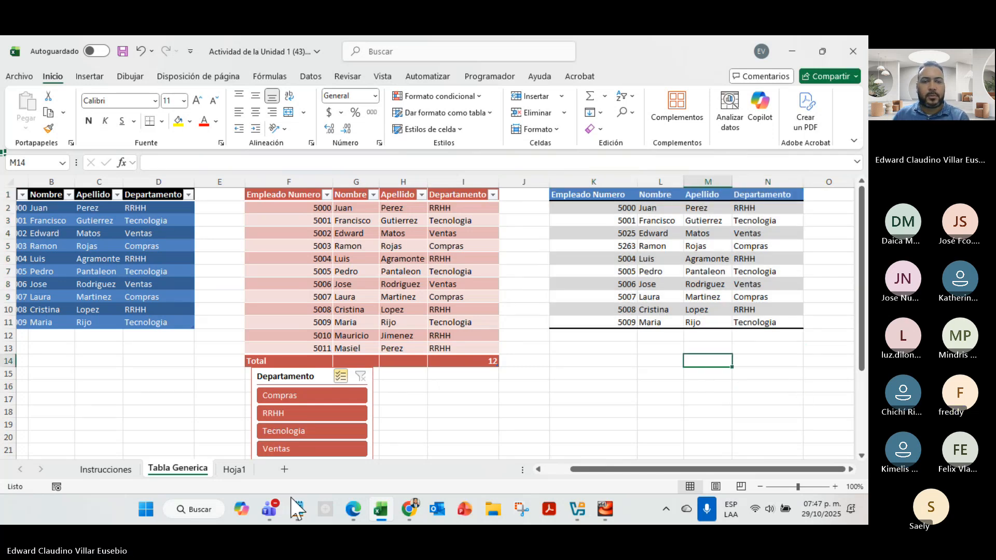
Check the Teams meeting participants for raised hands and return to the workbook
click(269, 510)
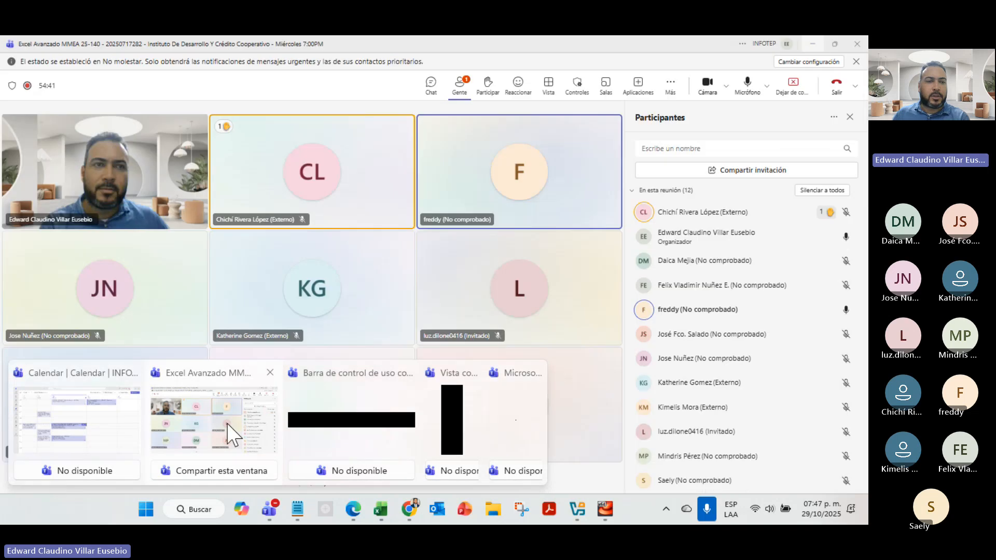
click(262, 438)
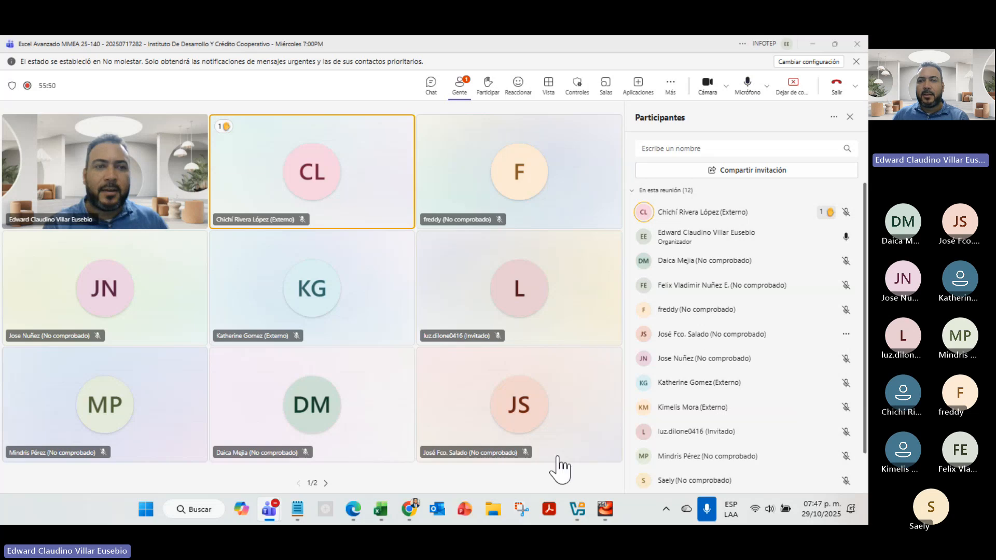
click(812, 43)
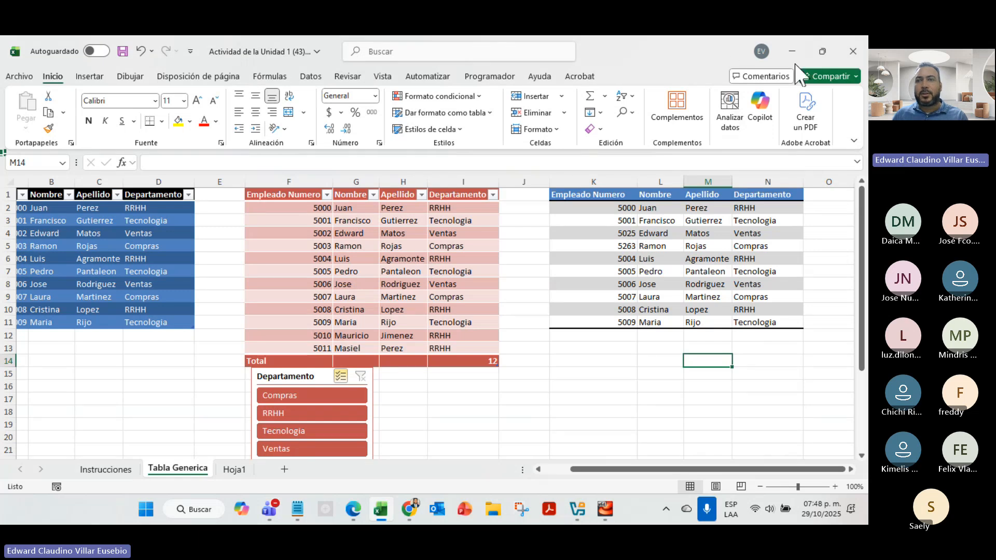
click(418, 54)
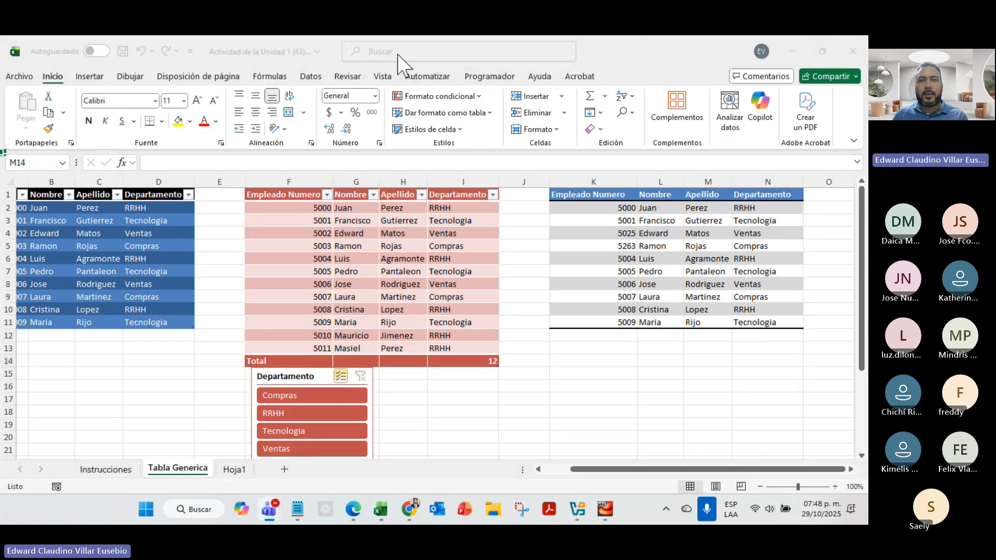
click(789, 50)
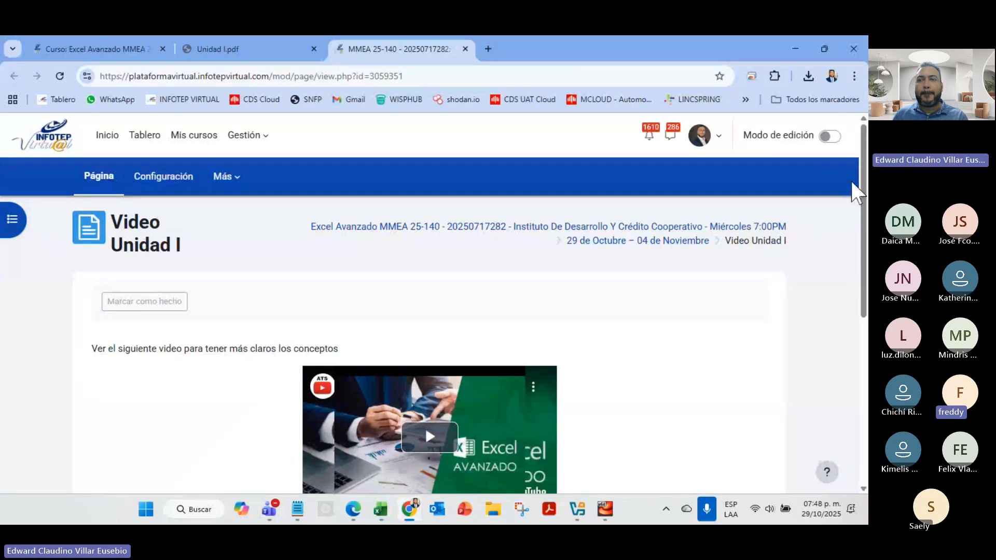
click(795, 49)
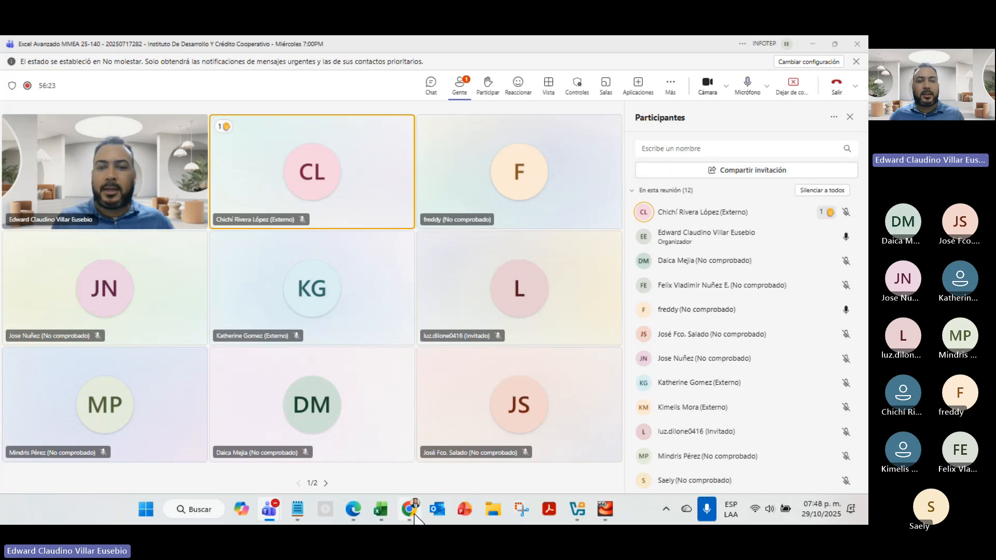
mouse_move(412, 512)
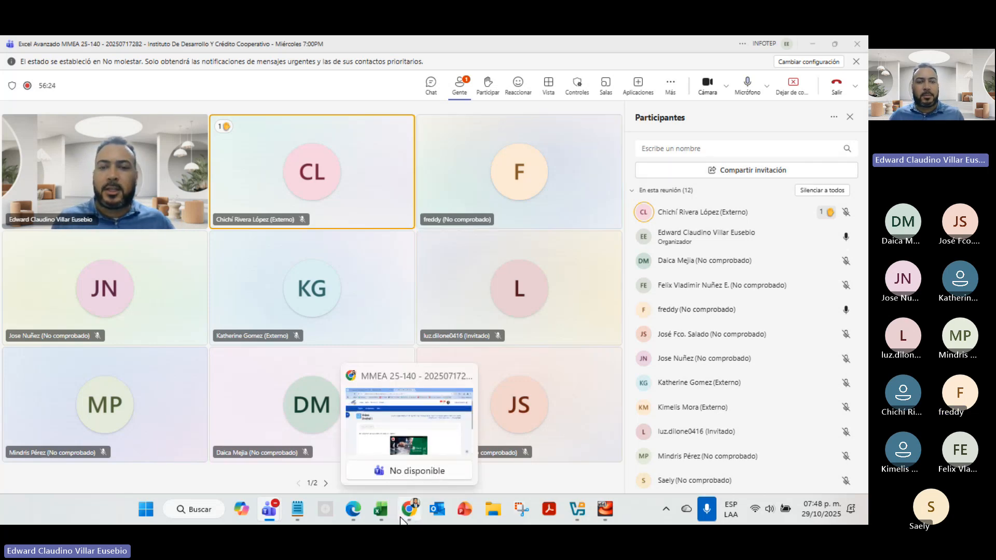
click(436, 456)
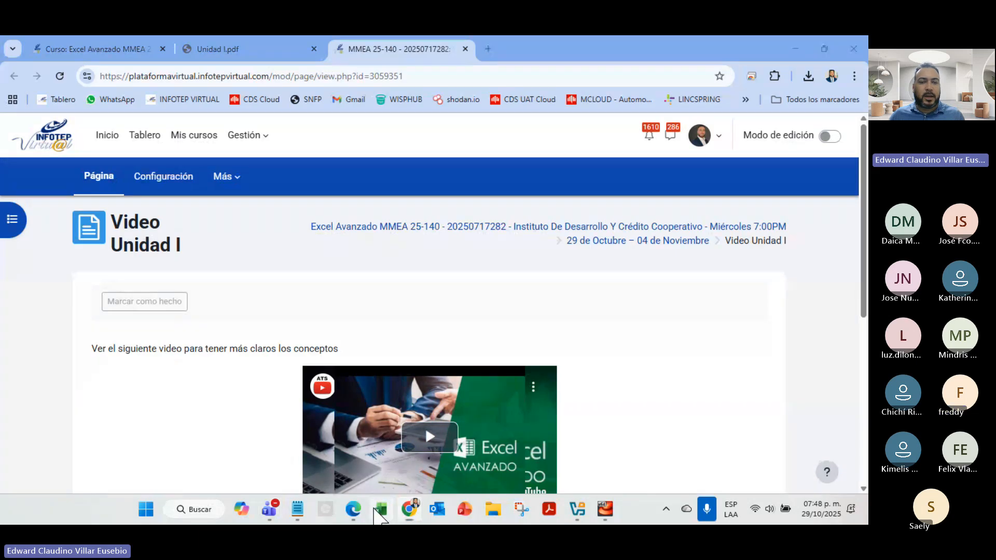
click(380, 509)
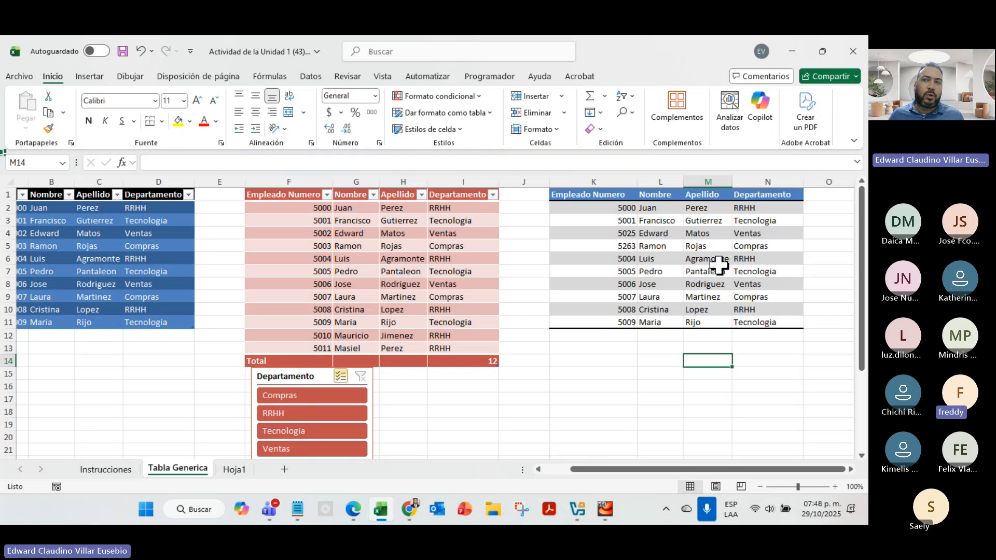
Switch to the Excel Avanzado course page in Chrome and locate the weekly section tiles
click(792, 51)
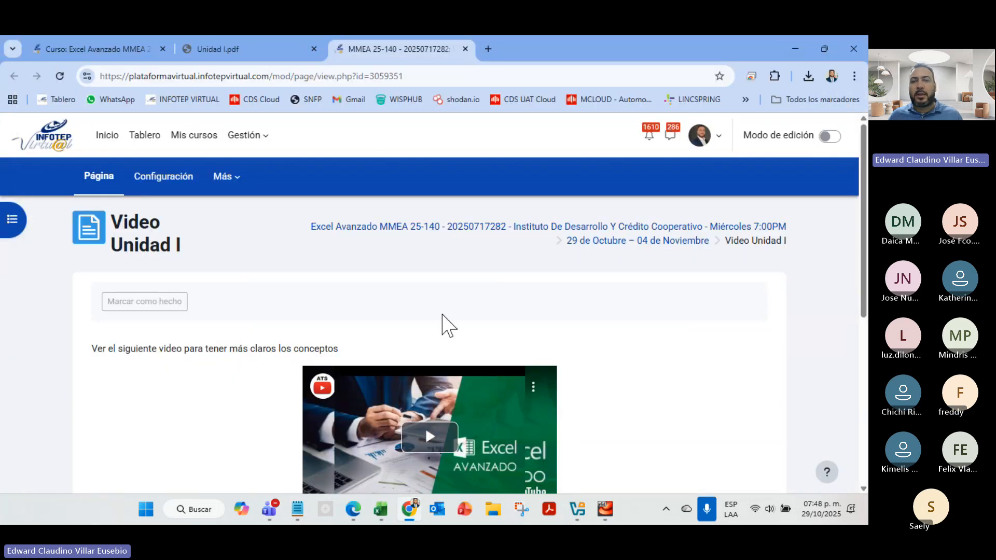
click(114, 49)
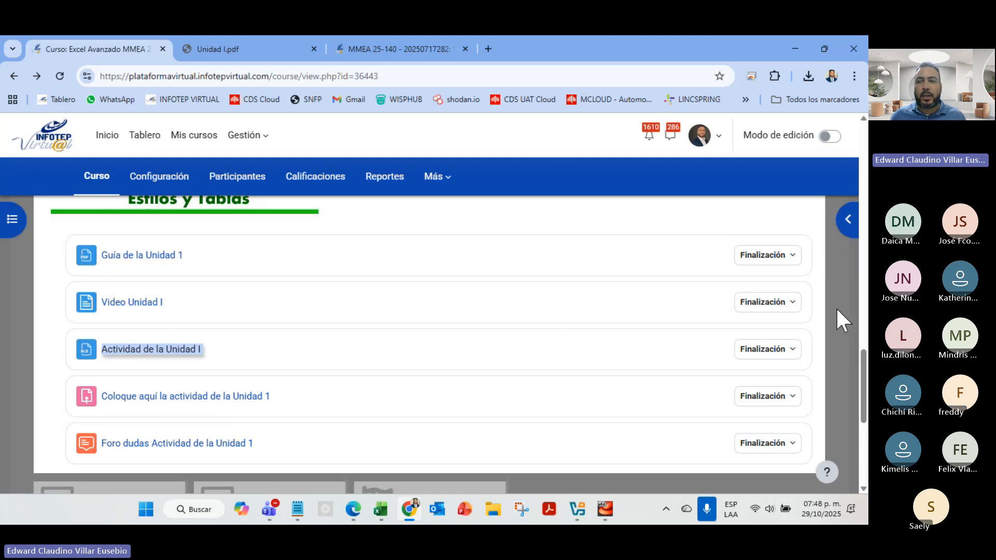
scroll(835, 306, down, 6)
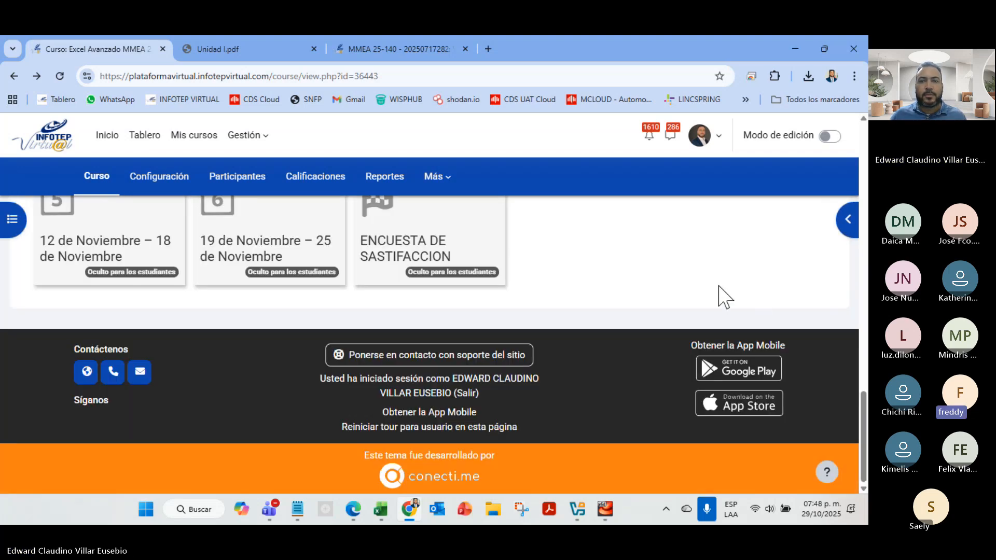
scroll(725, 297, up, 4)
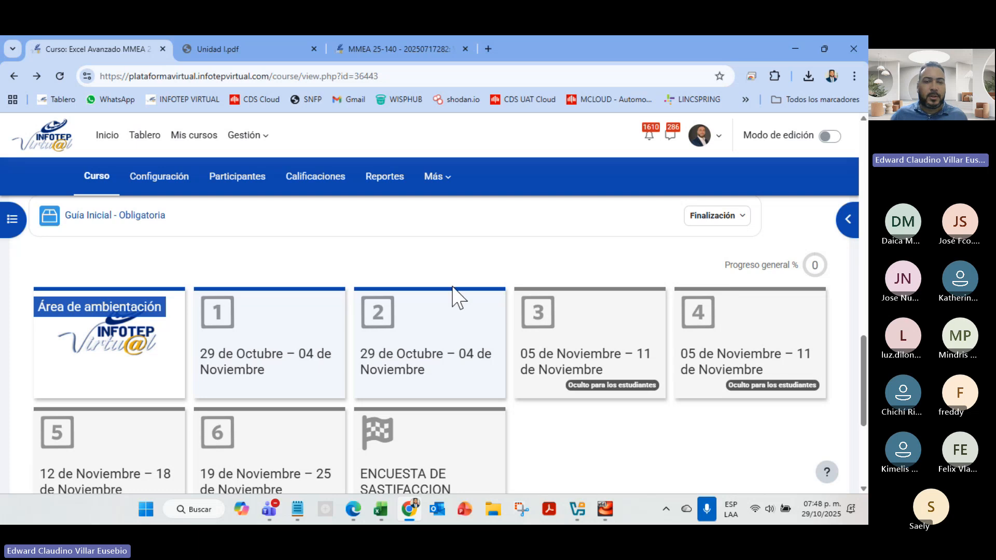
Open the second weekly section, 29 de Octubre – 04 de Noviembre, to list the Unidad 2 resources
mouse_move(410, 306)
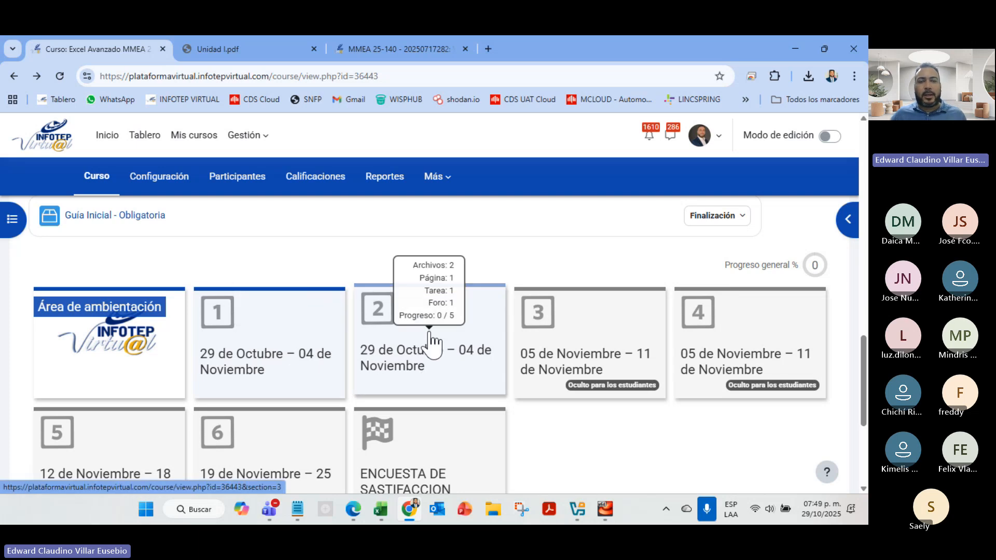
click(413, 363)
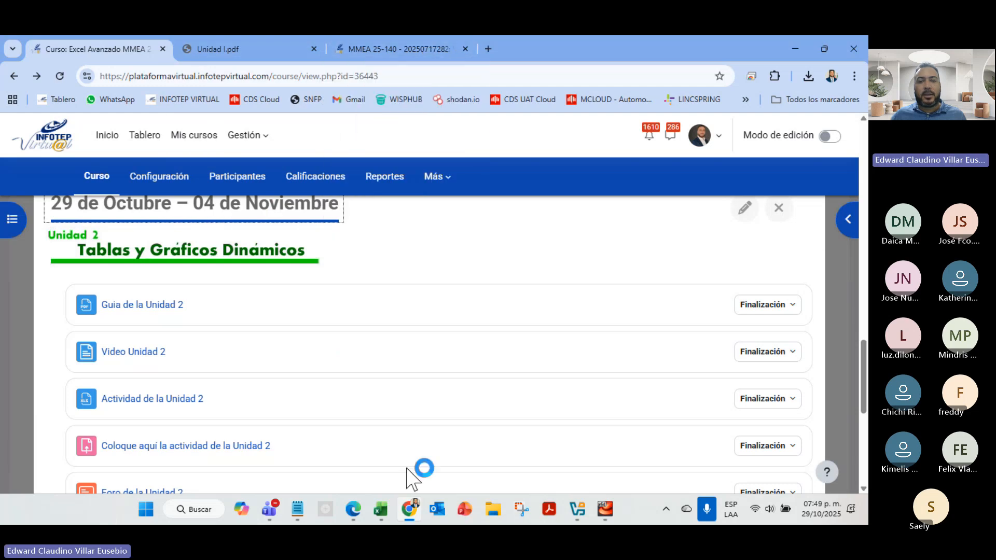
Switch to Excel to review the three tables on the Tabla Generica sheet, and minimize the workbook to return to the course page
click(380, 510)
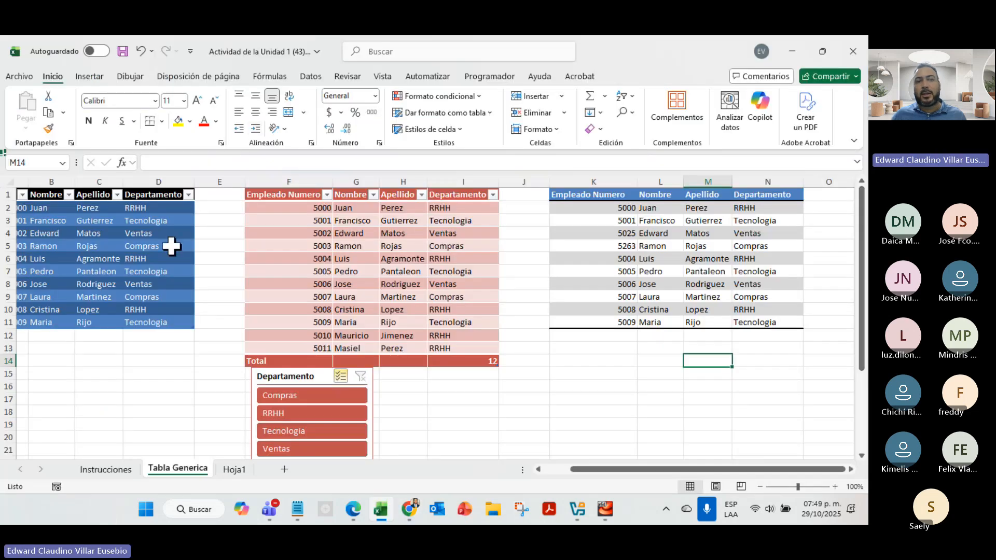
click(545, 469)
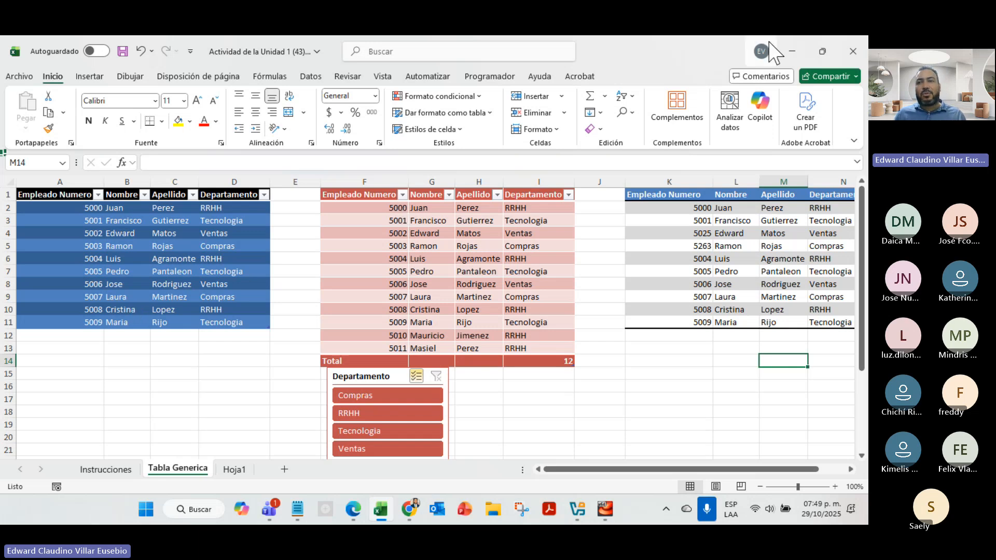
click(791, 51)
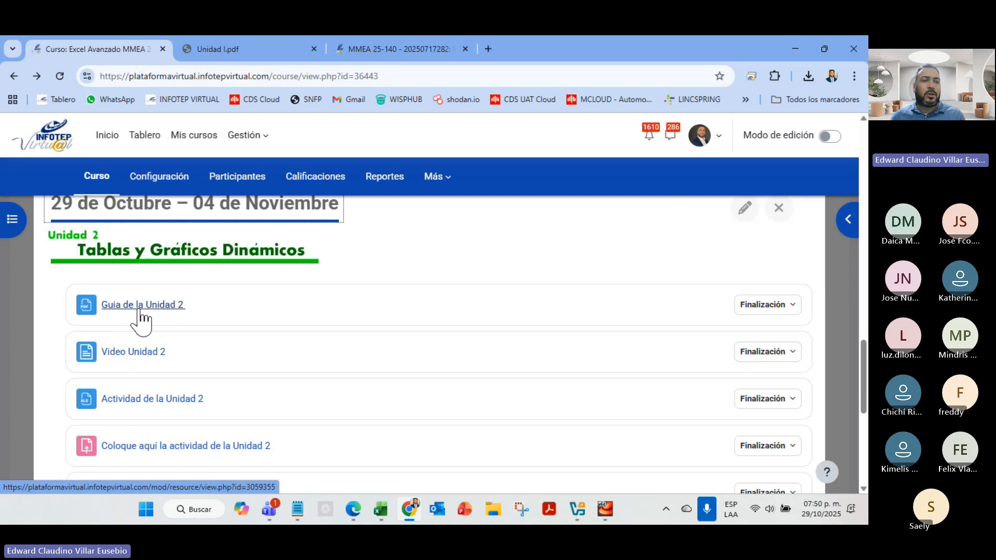
Close the Unidad I.pdf and MMEA 25-140 browser tabs, keeping only the course page
click(313, 45)
click(313, 49)
click(314, 49)
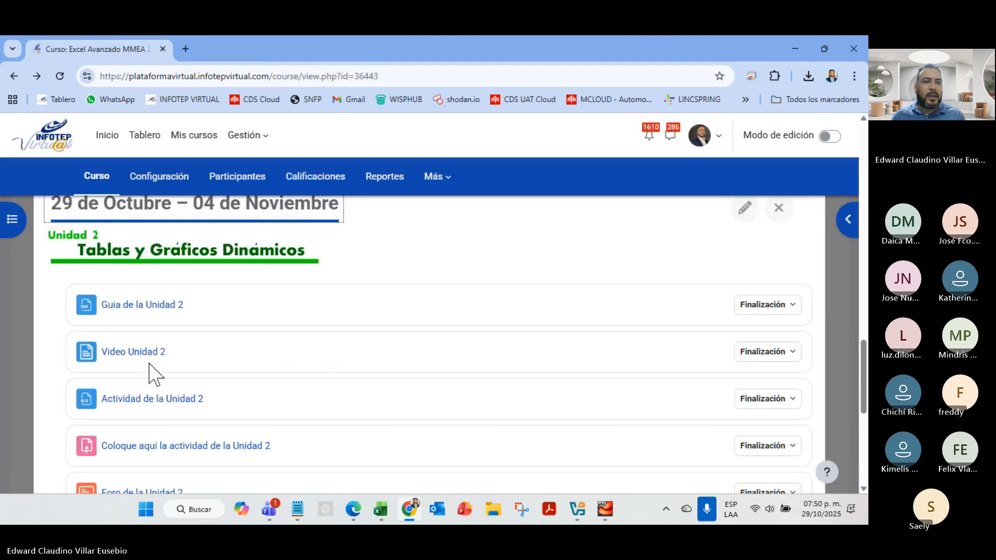
Open Guia de la Unidad 2, Video Unidad 2 and Actividad de la Unidad 2 from the course page in new tabs
right_click(149, 309)
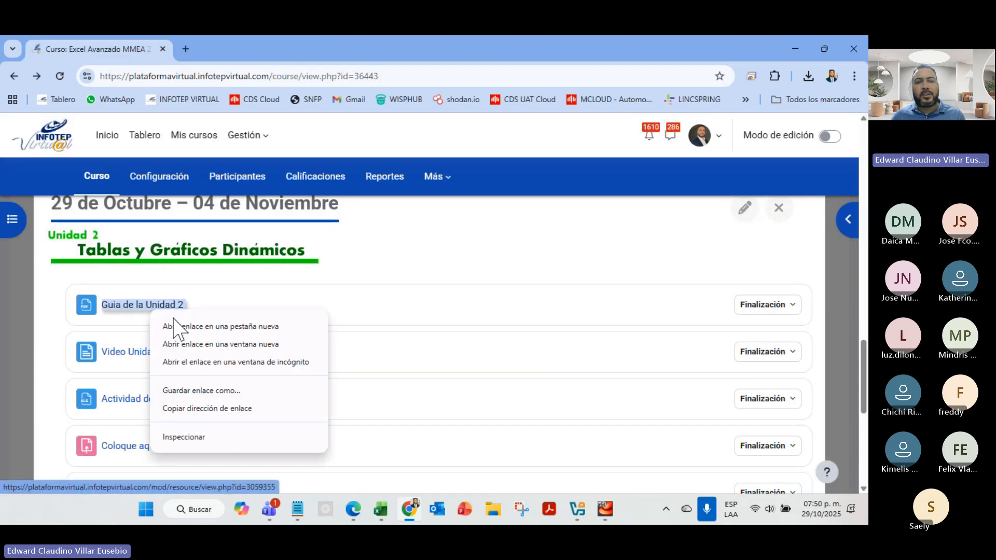
click(175, 327)
right_click(144, 359)
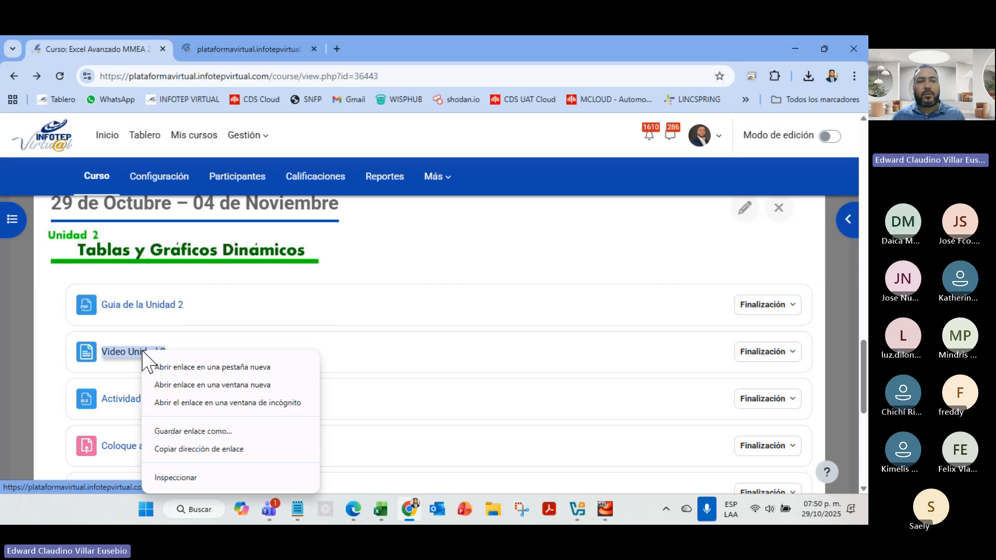
click(166, 367)
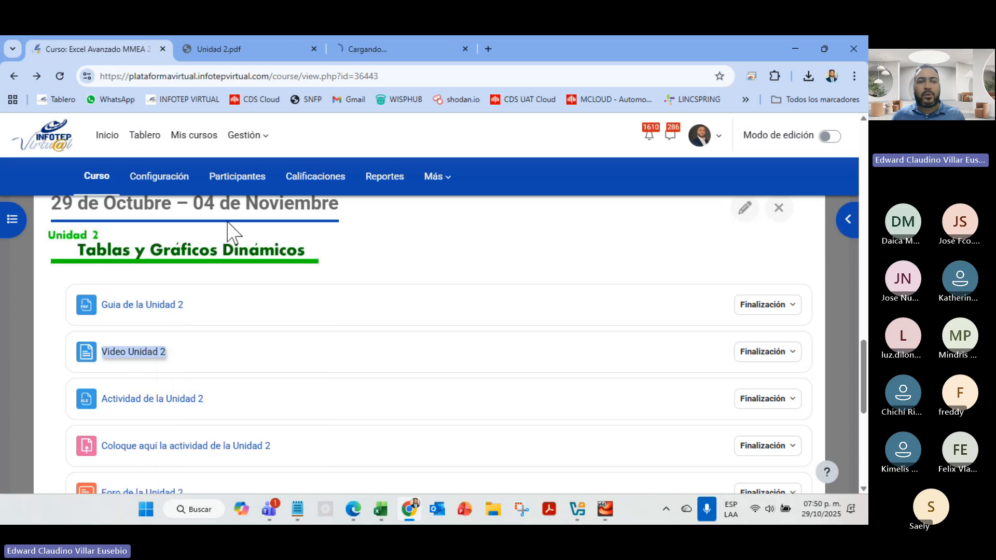
right_click(171, 400)
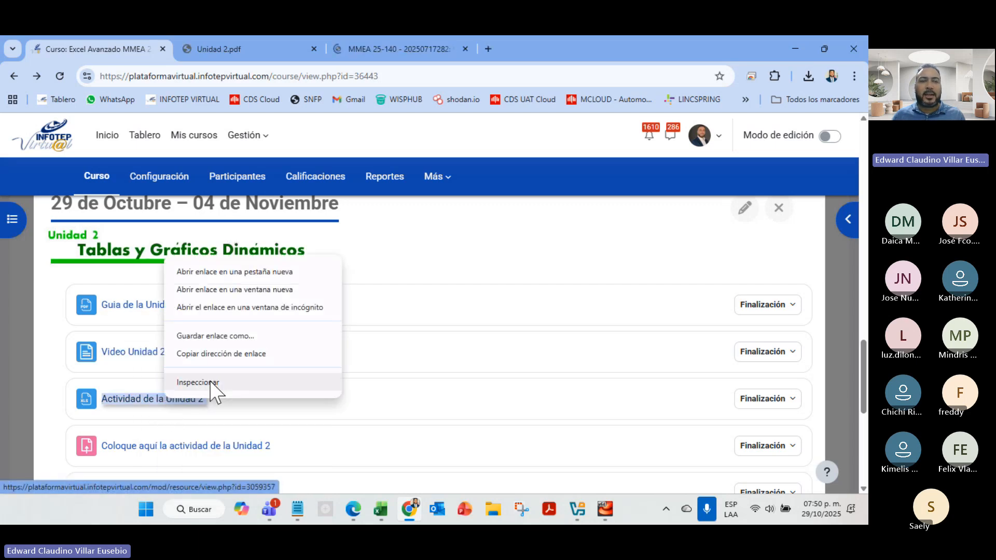
click(266, 271)
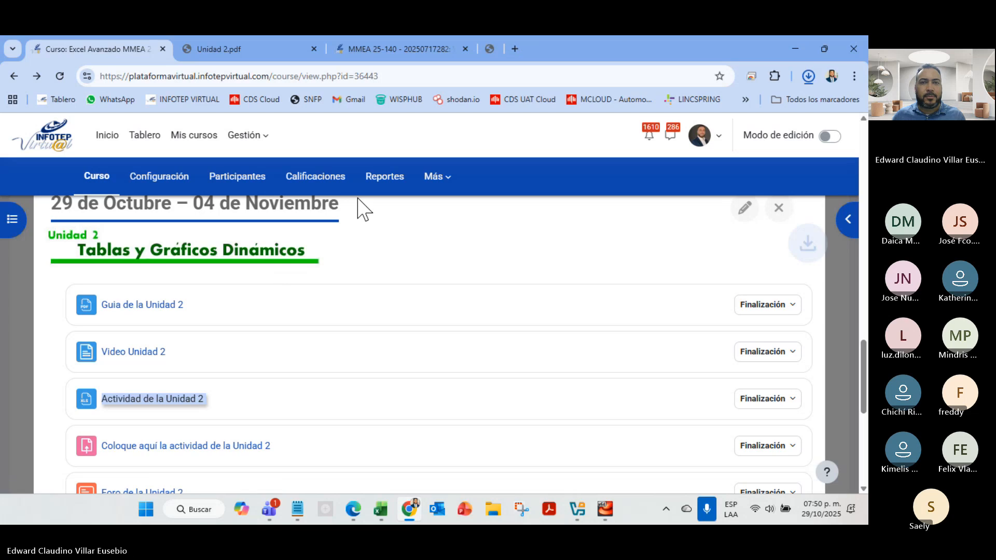
scroll(216, 420, down, 5)
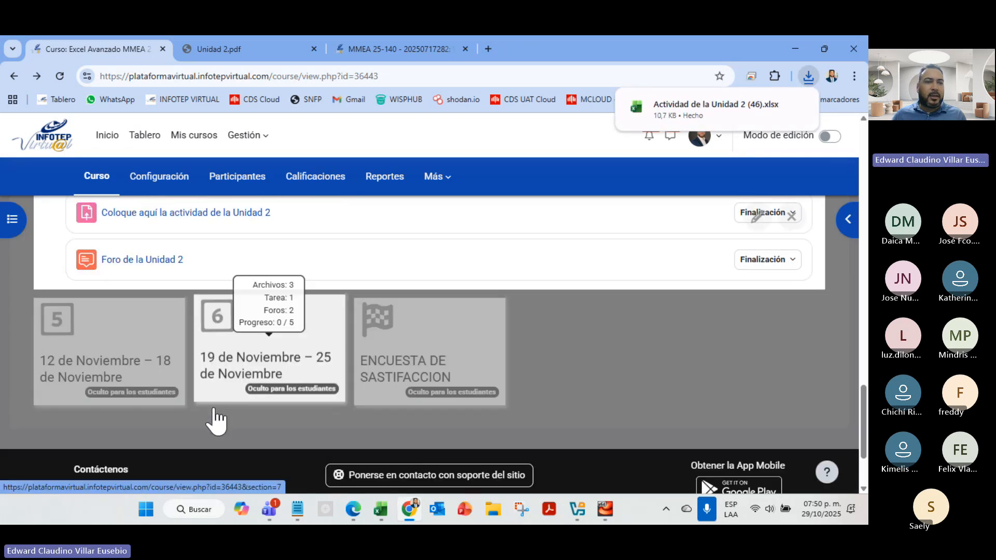
scroll(215, 415, up, 5)
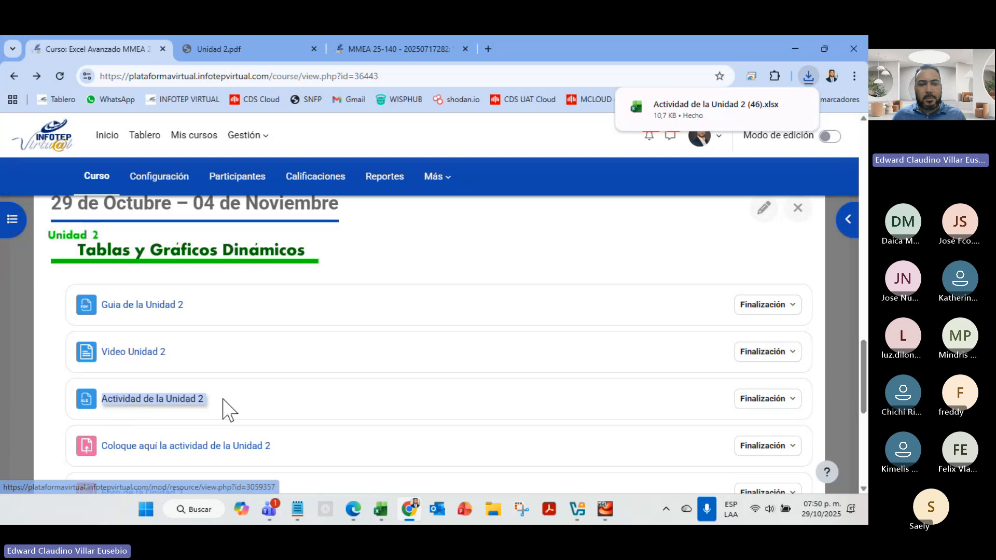
scroll(222, 407, down, 4)
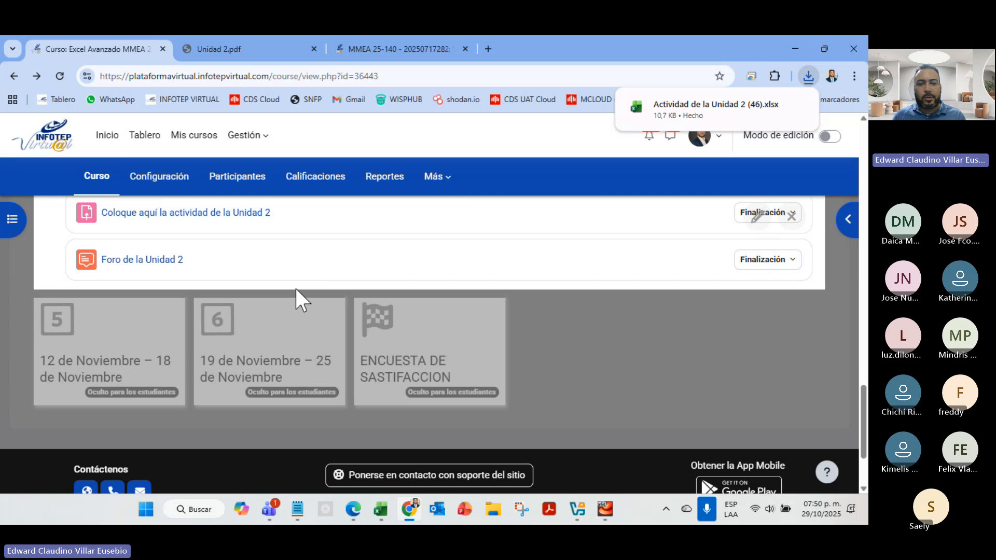
Switch to the Teams meeting, admit the participant in the waiting room and minimize the meeting window
mouse_move(270, 511)
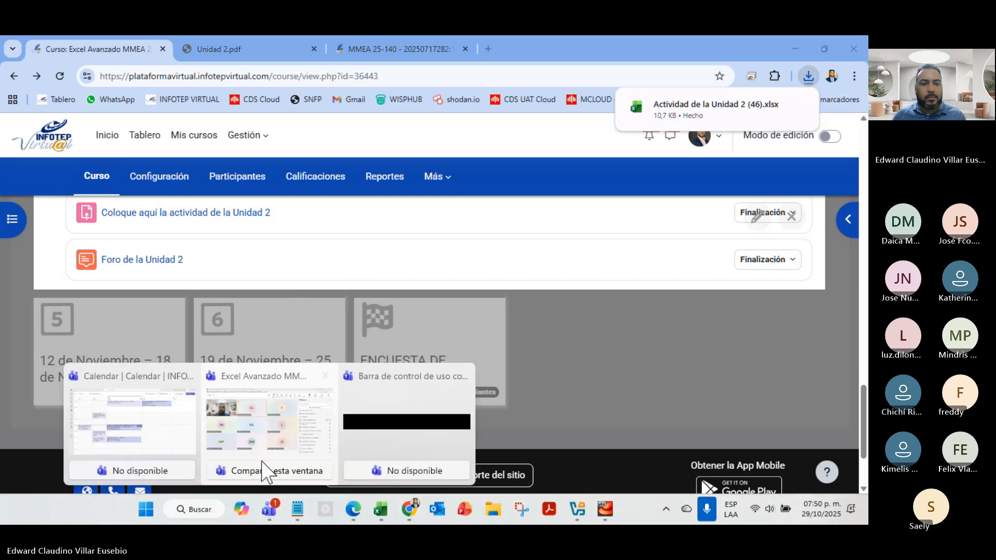
click(277, 425)
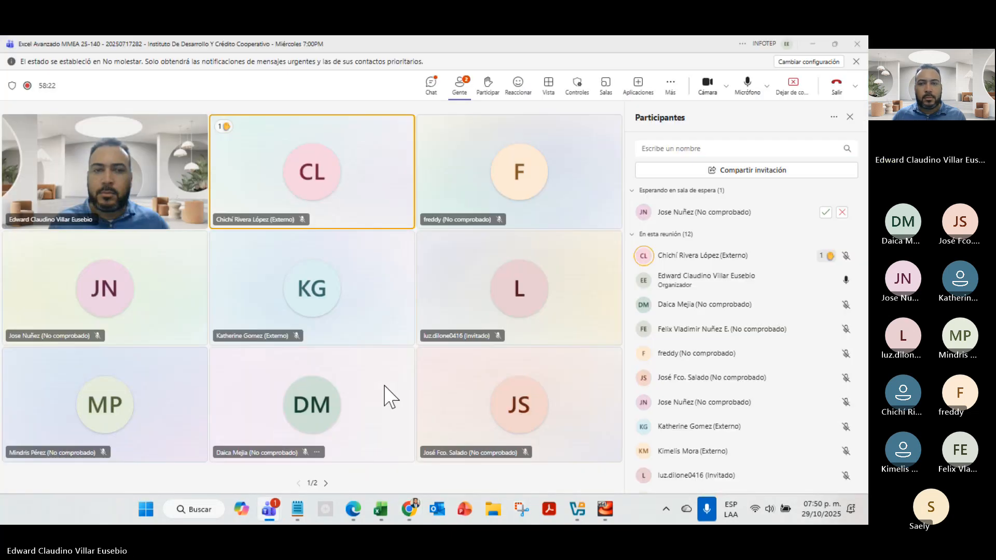
click(825, 212)
click(812, 44)
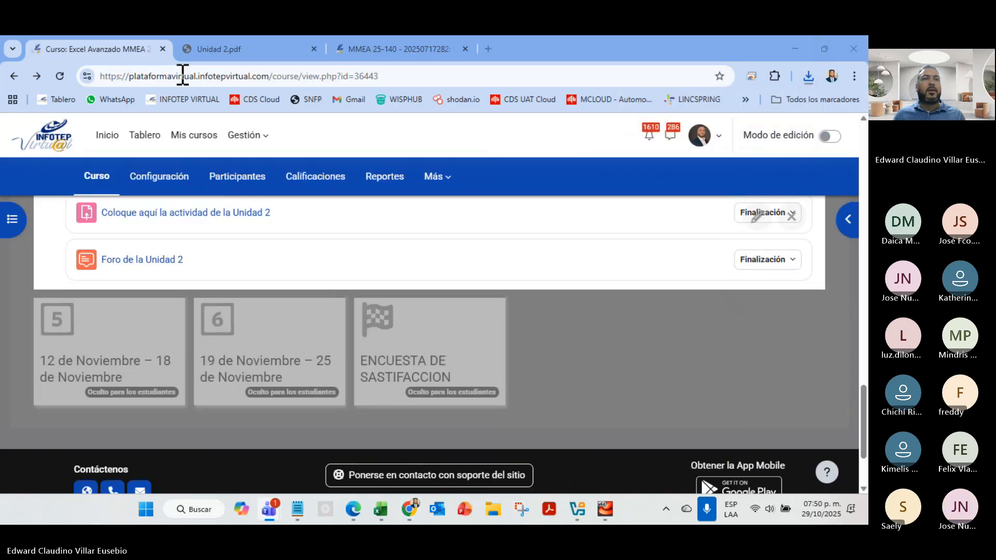
Show Unidad 2.pdf at 150% zoom and go to section 2.1, ¿Qué es una tabla dinámica?, on page 3
click(233, 49)
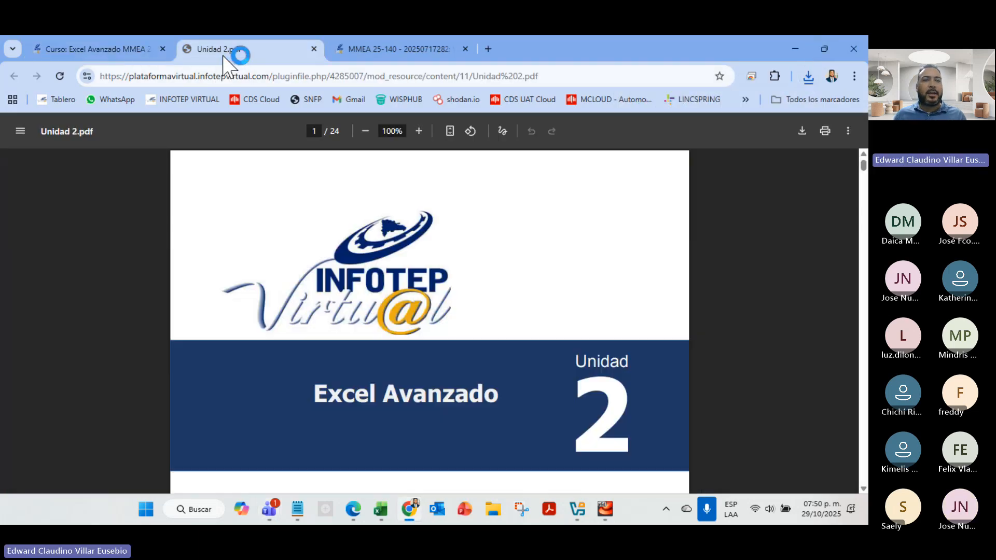
click(418, 131)
click(418, 131)
scroll(301, 275, down, 3)
scroll(300, 275, down, 15)
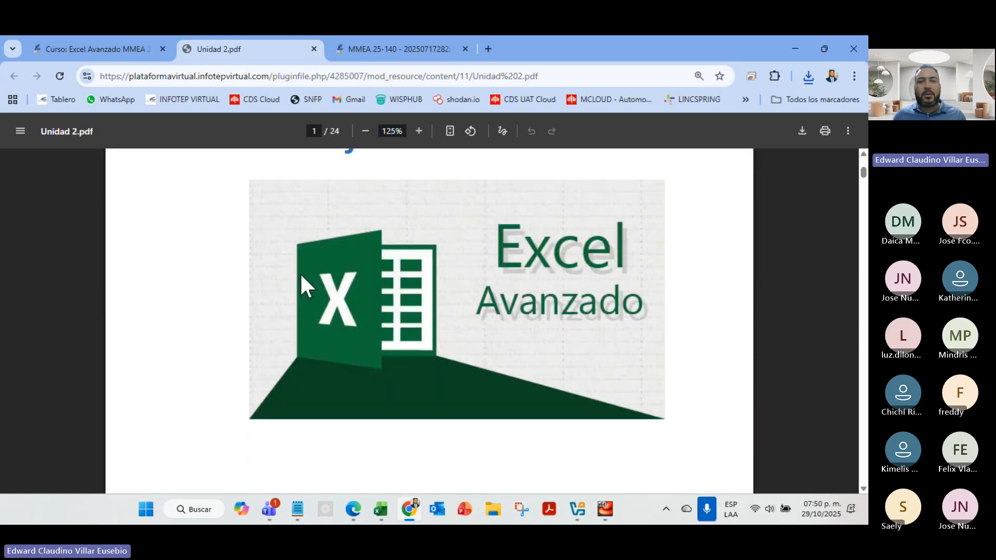
scroll(303, 283, down, 10)
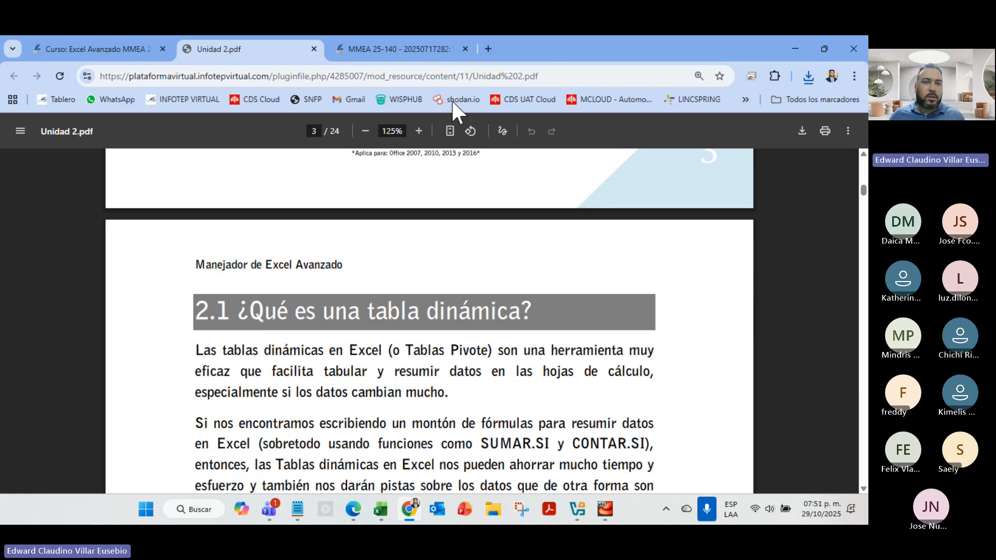
click(419, 131)
scroll(422, 211, down, 5)
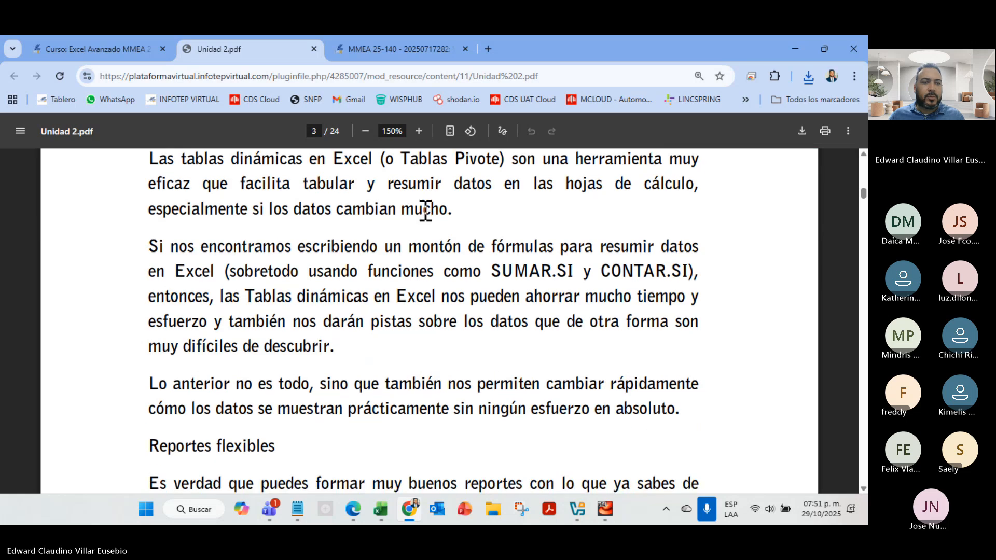
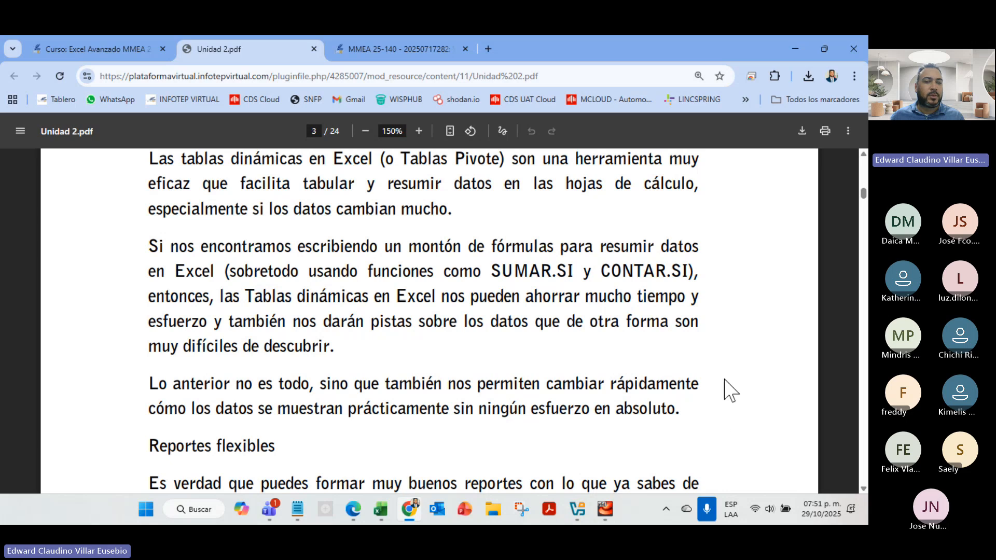
Read pages 3 to 5 of Unidad 2.pdf on flexible reports, the sales data example and the structure of a pivot table
scroll(690, 374, down, 5)
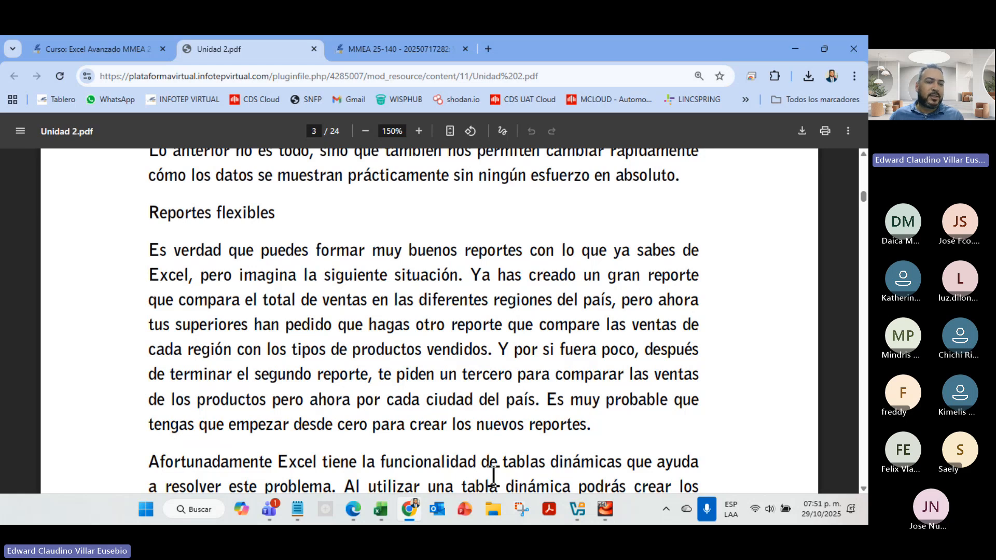
scroll(319, 430, down, 4)
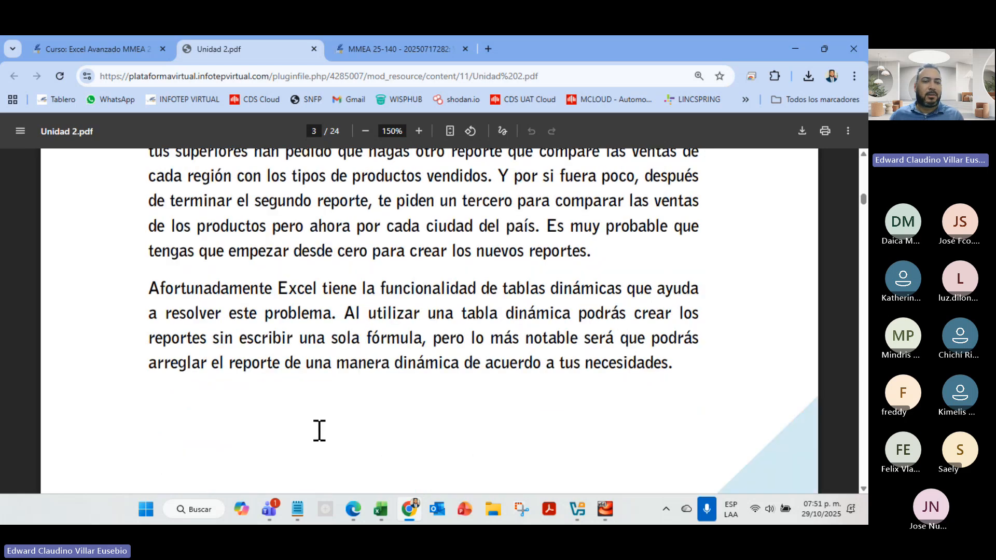
scroll(319, 430, down, 18)
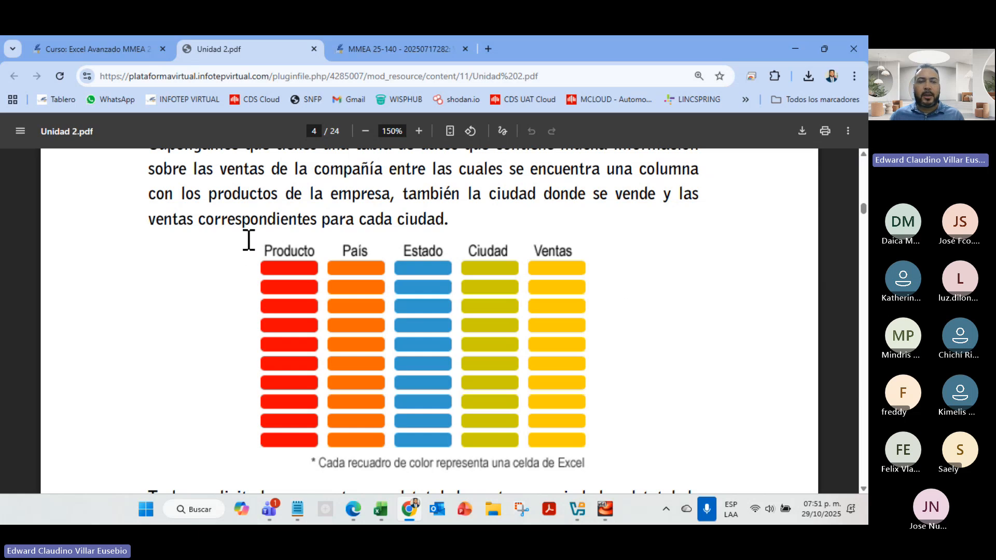
scroll(249, 239, down, 5)
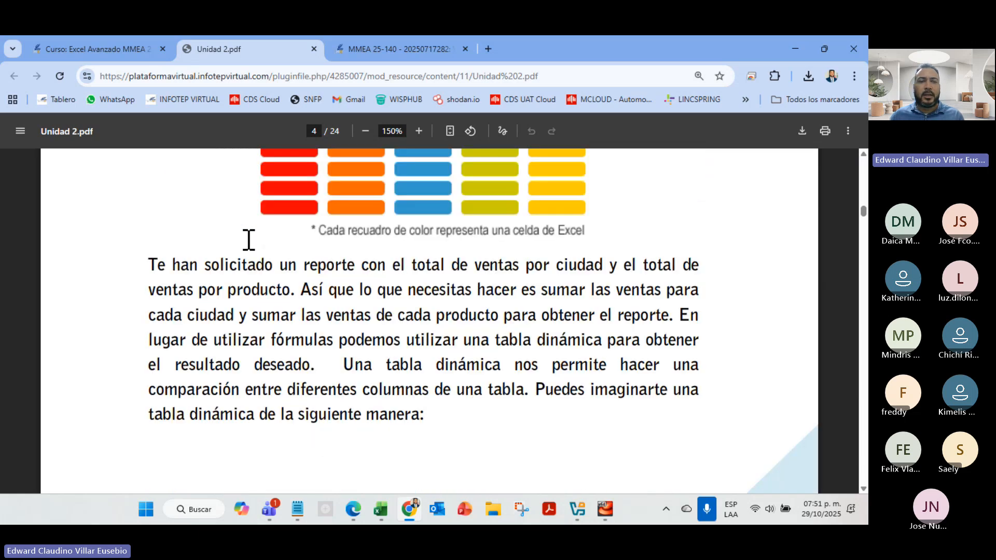
scroll(249, 239, down, 10)
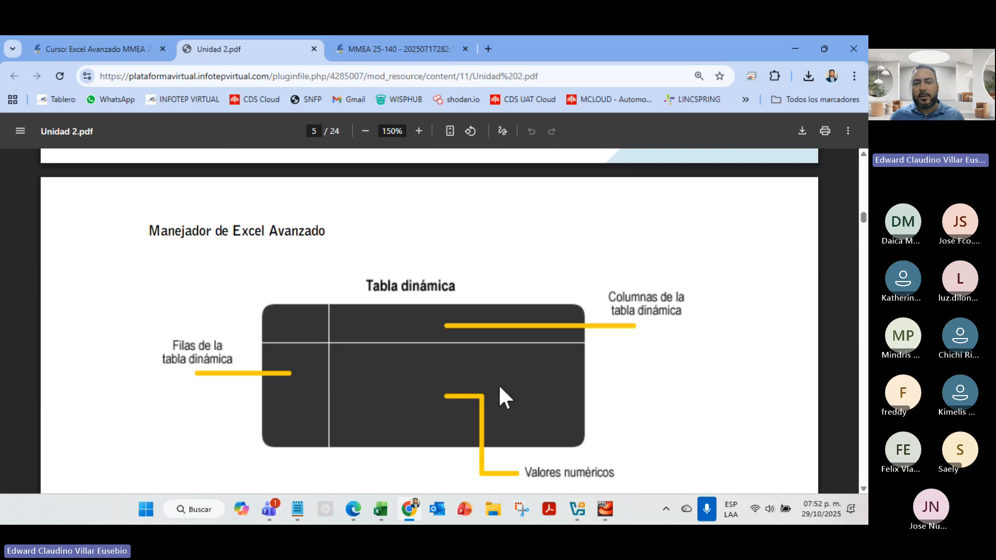
scroll(501, 388, up, 10)
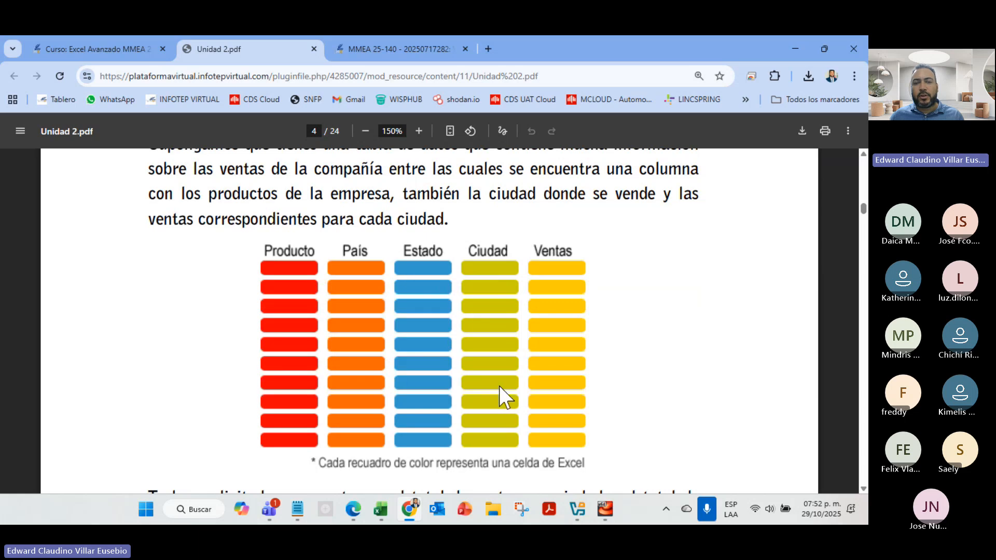
scroll(500, 394, down, 10)
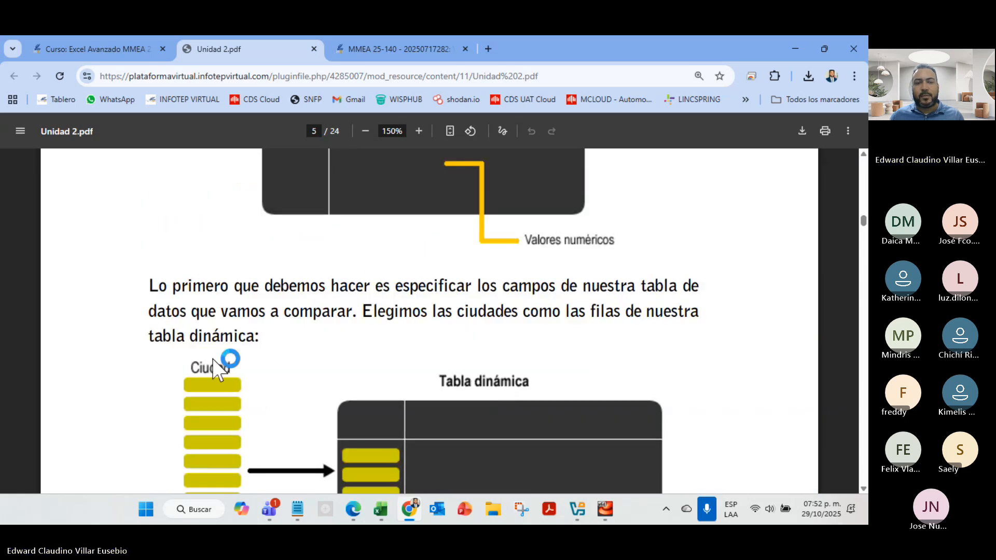
scroll(200, 389, down, 4)
scroll(198, 385, up, 4)
scroll(197, 384, down, 4)
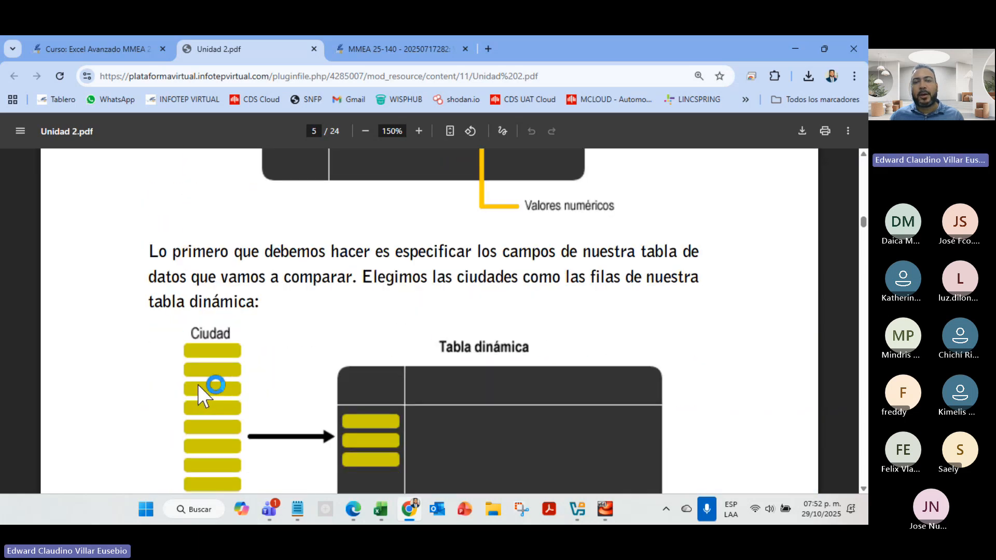